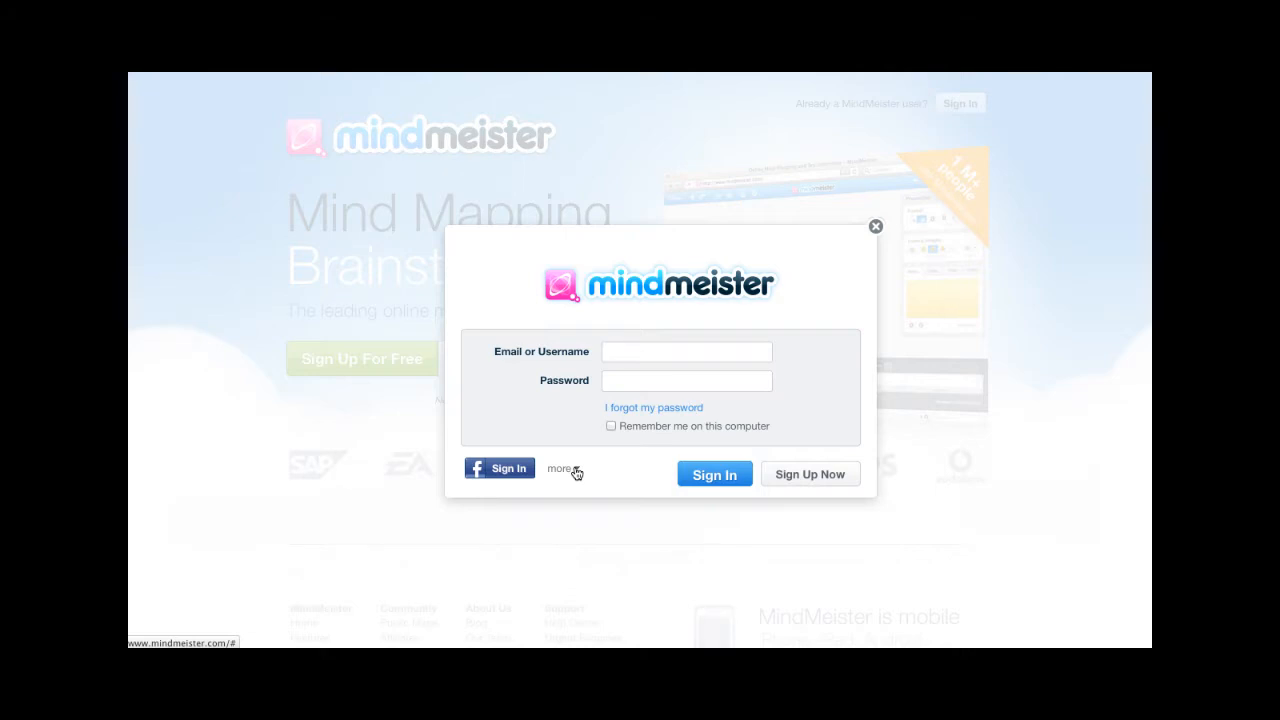
- Switch the MindMeister sign-in method to Google and continue to Google Accounts
{"action": "left_click", "coordinate": [576, 472]}
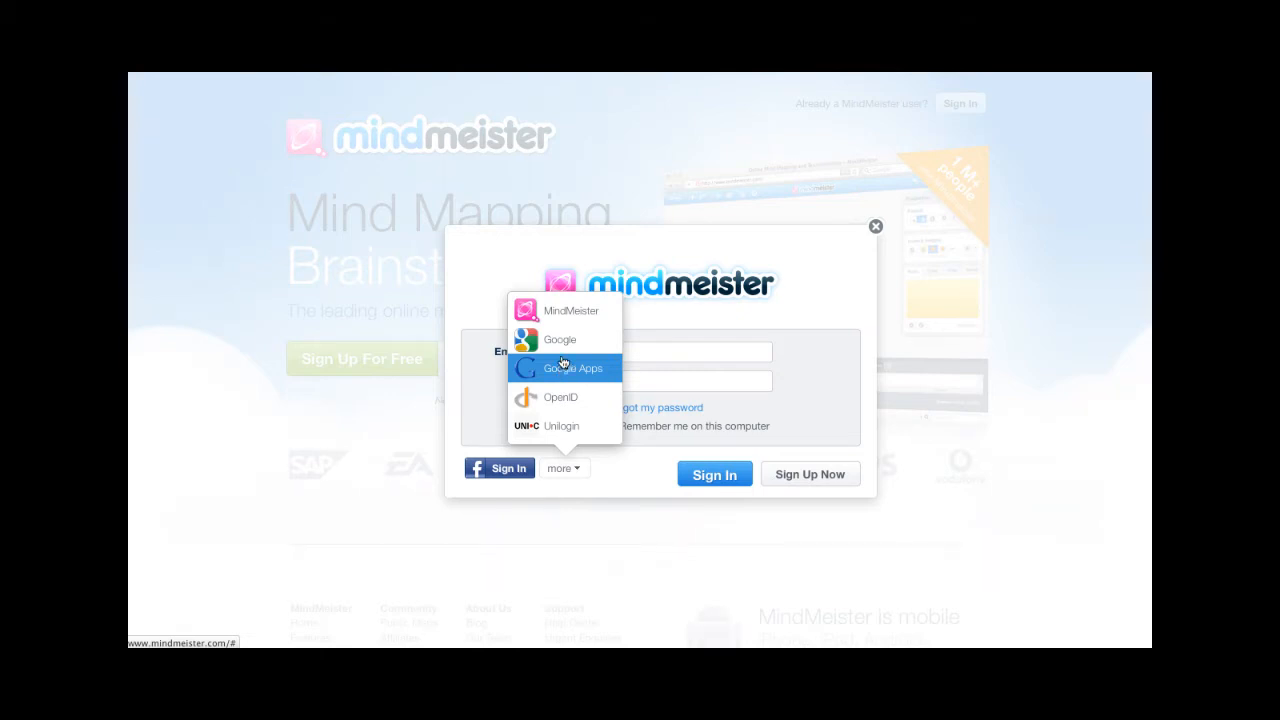
{"action": "left_click", "coordinate": [562, 345]}
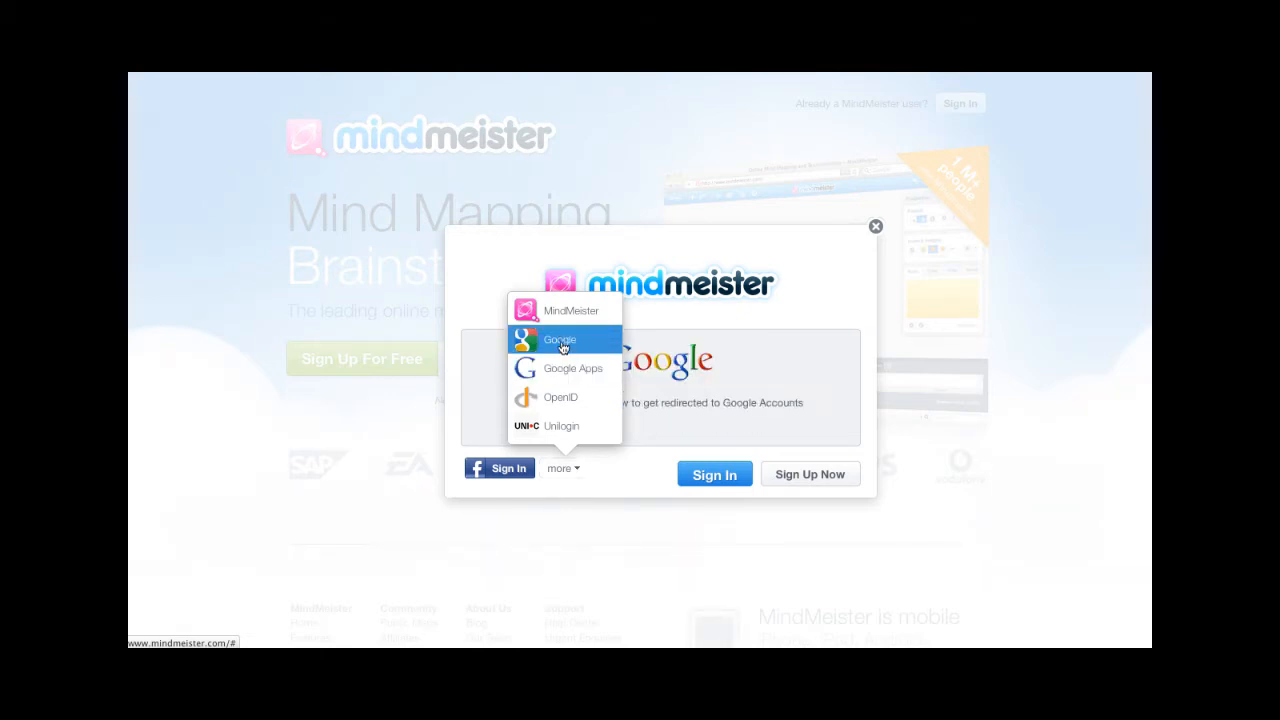
{"action": "left_click", "coordinate": [700, 476]}
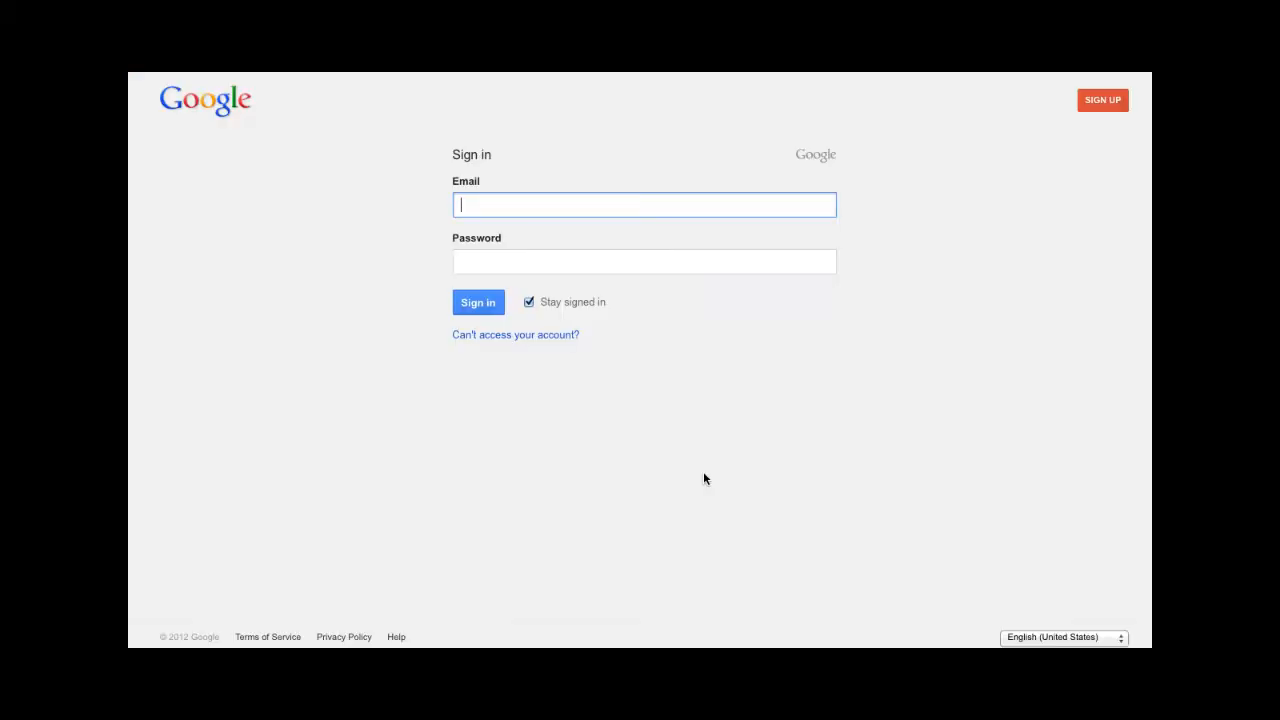
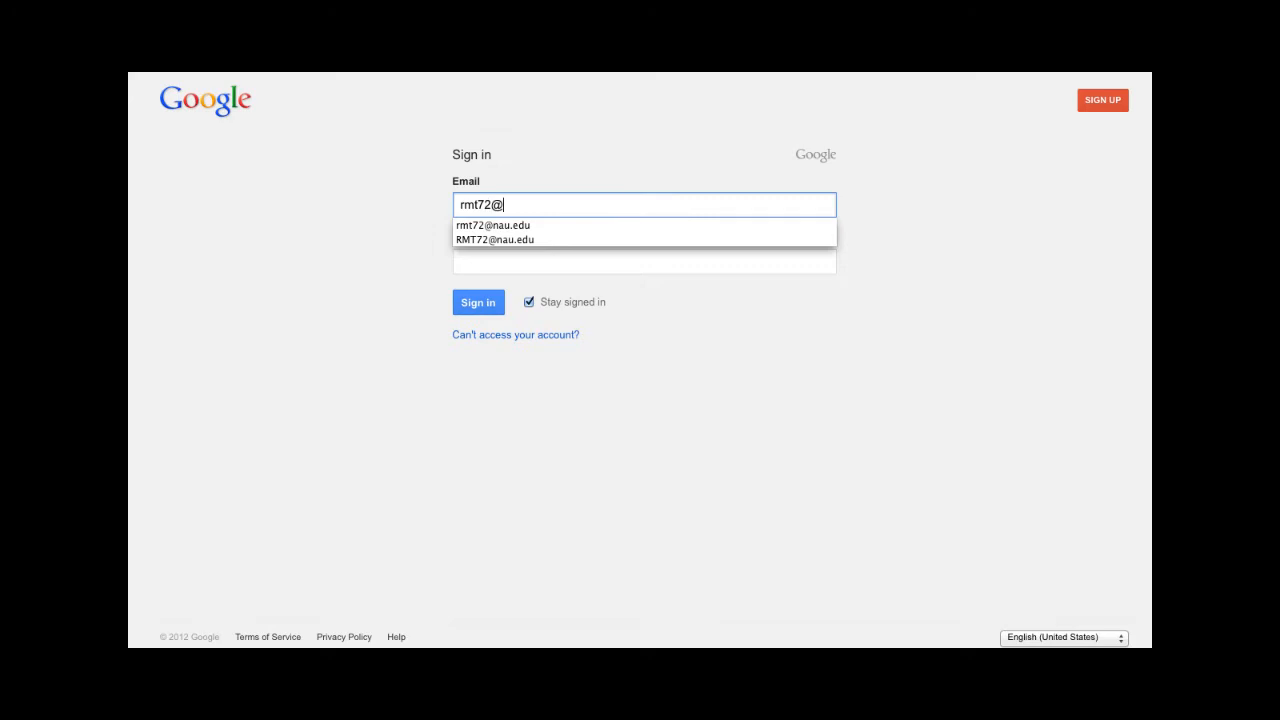
- Sign in to Google with the account's e-mail and password, declining to save the password
{"action": "key", "text": "Tab"}
{"action": "type", "text": "•••••••••••"}
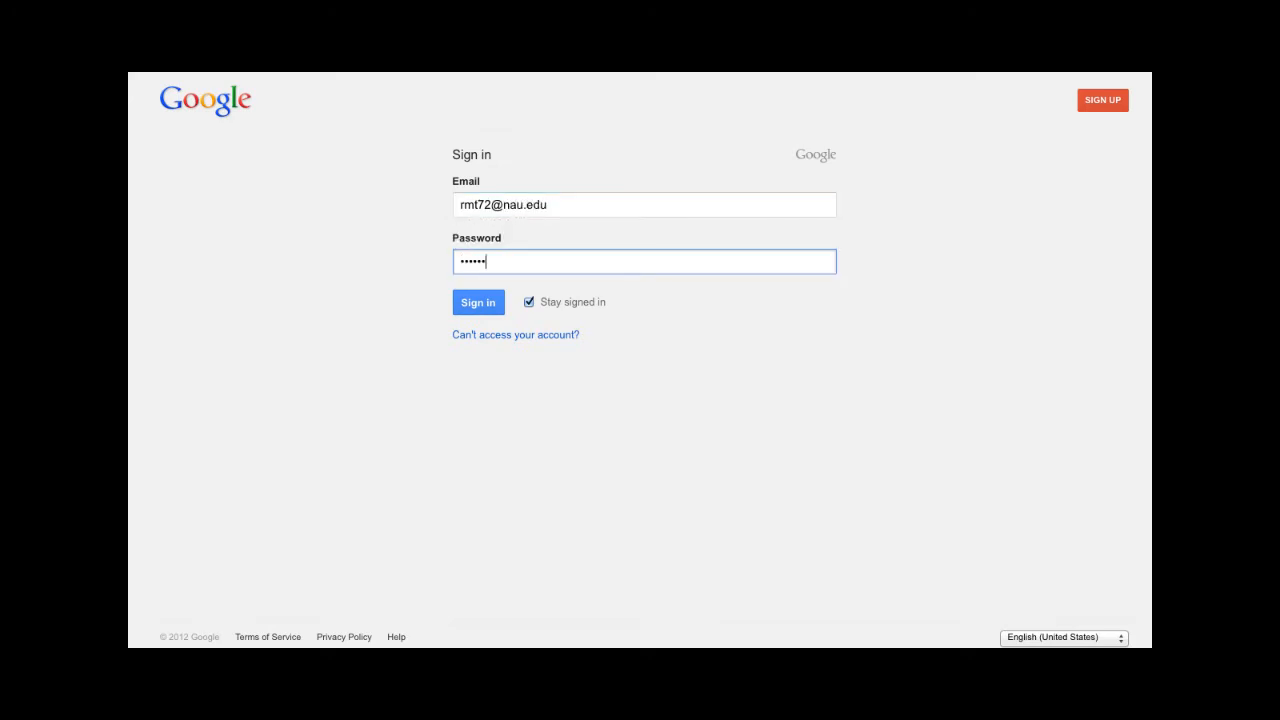
{"action": "type", "text": "•"}
{"action": "left_click", "coordinate": [479, 301]}
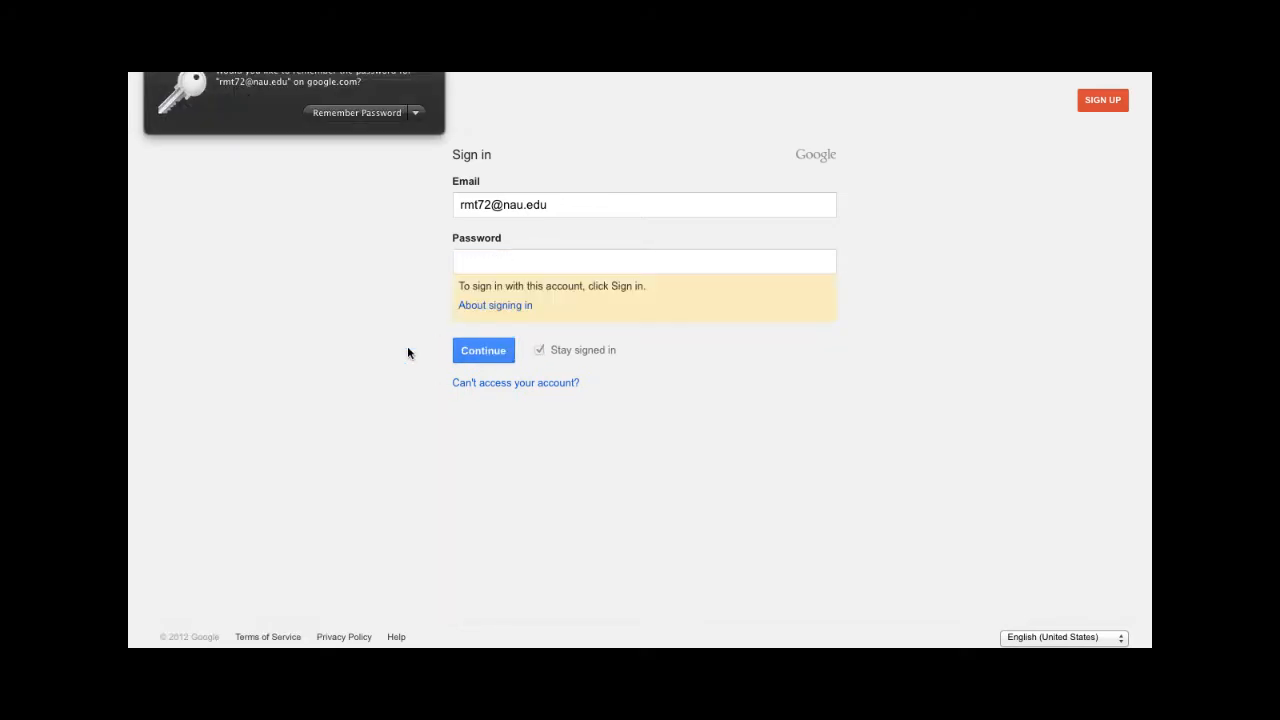
{"action": "left_click", "coordinate": [436, 72]}
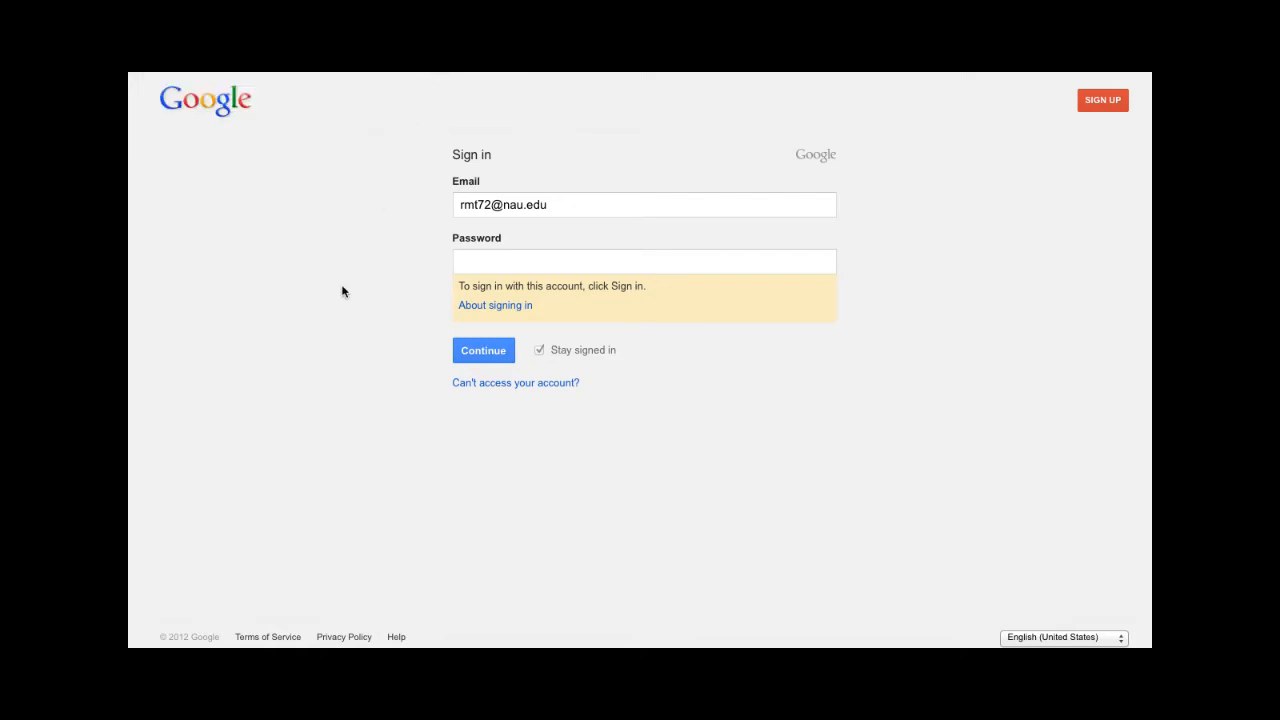
- Continue with the account, log in with the university user ID and password, and allow MindMeister access
{"action": "left_click", "coordinate": [478, 353]}
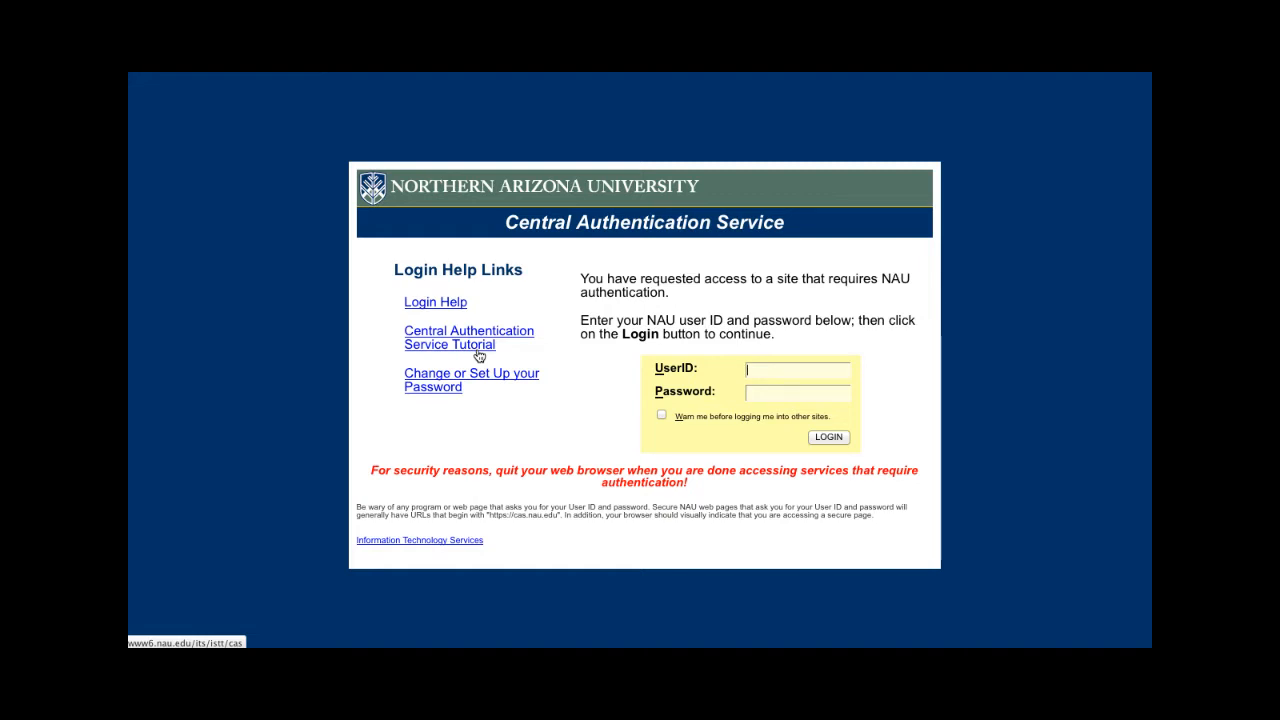
{"action": "key", "text": "Tab"}
{"action": "key", "text": "Return"}
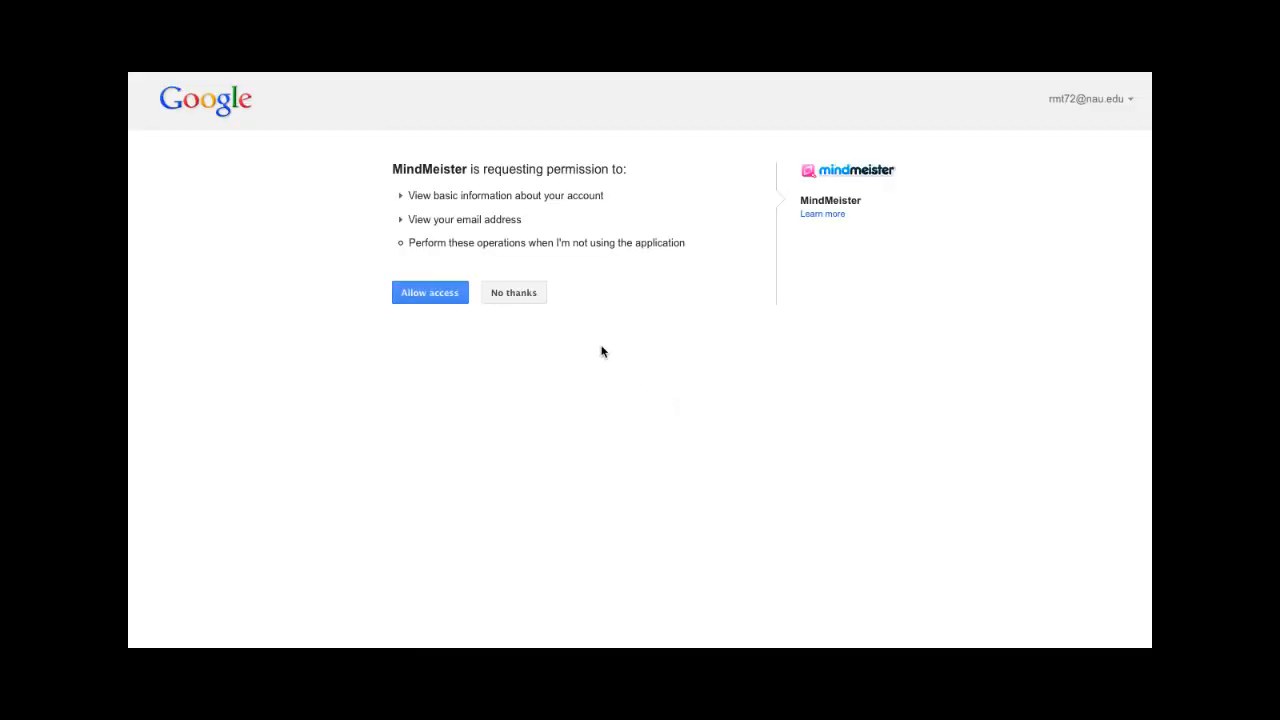
{"action": "left_click", "coordinate": [443, 293]}
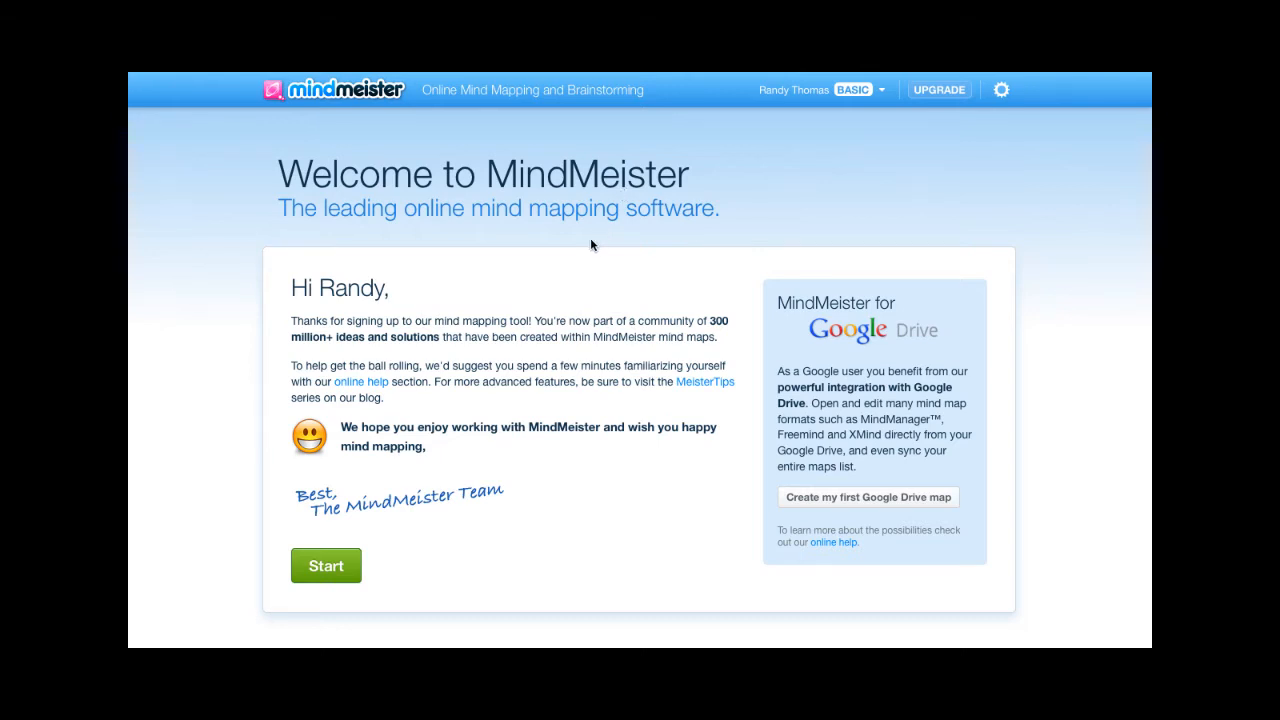
- Go from the welcome page to My Maps and create a new mind map from a template
{"action": "left_click", "coordinate": [328, 568]}
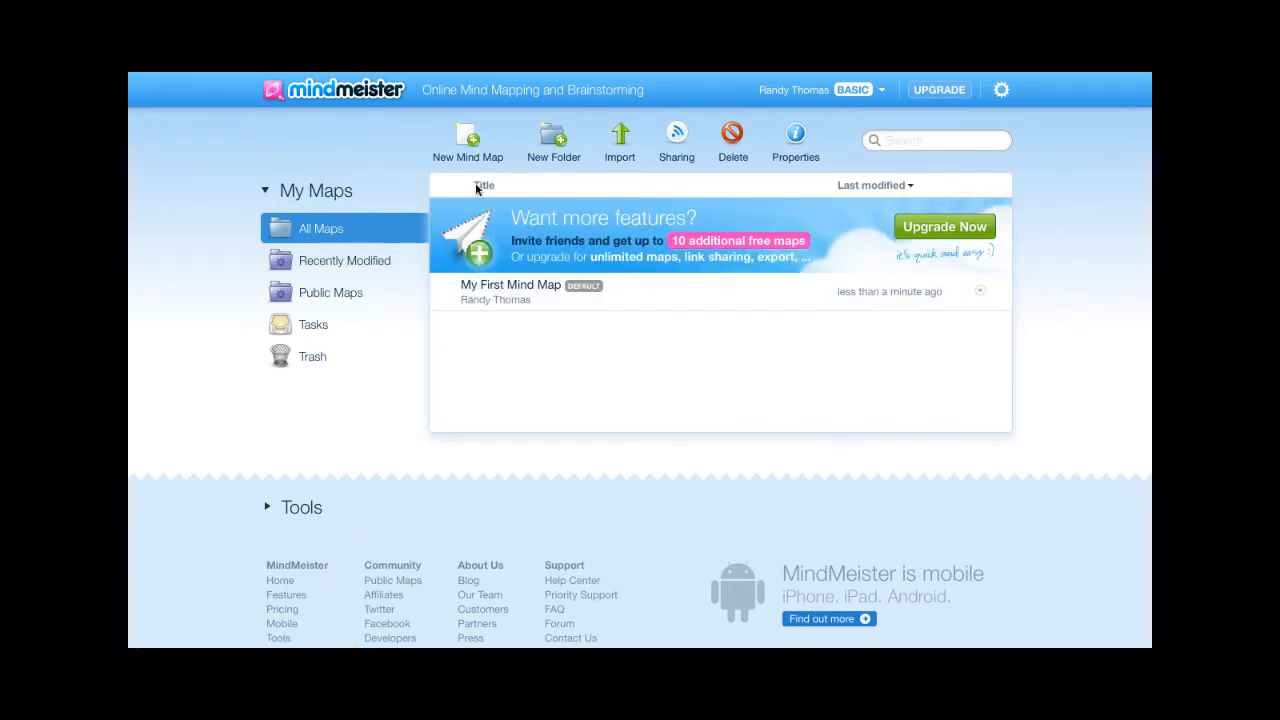
{"action": "left_click", "coordinate": [468, 140]}
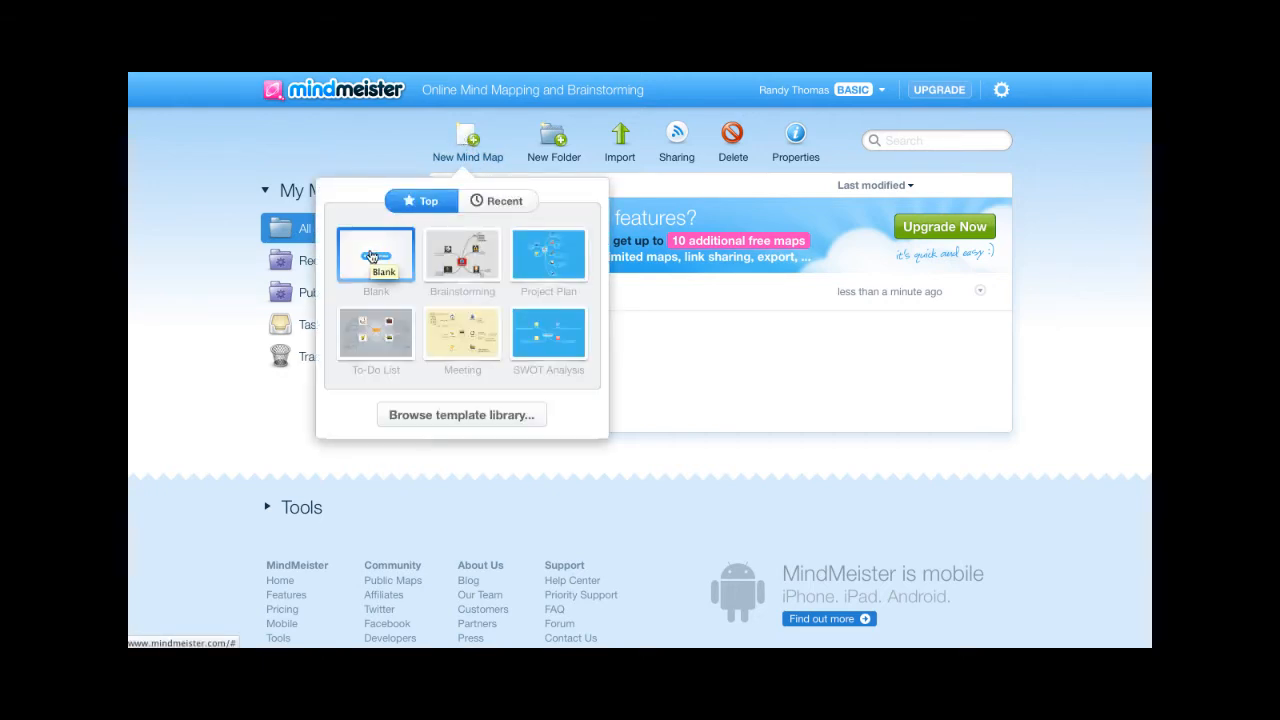
{"action": "left_click", "coordinate": [390, 345]}
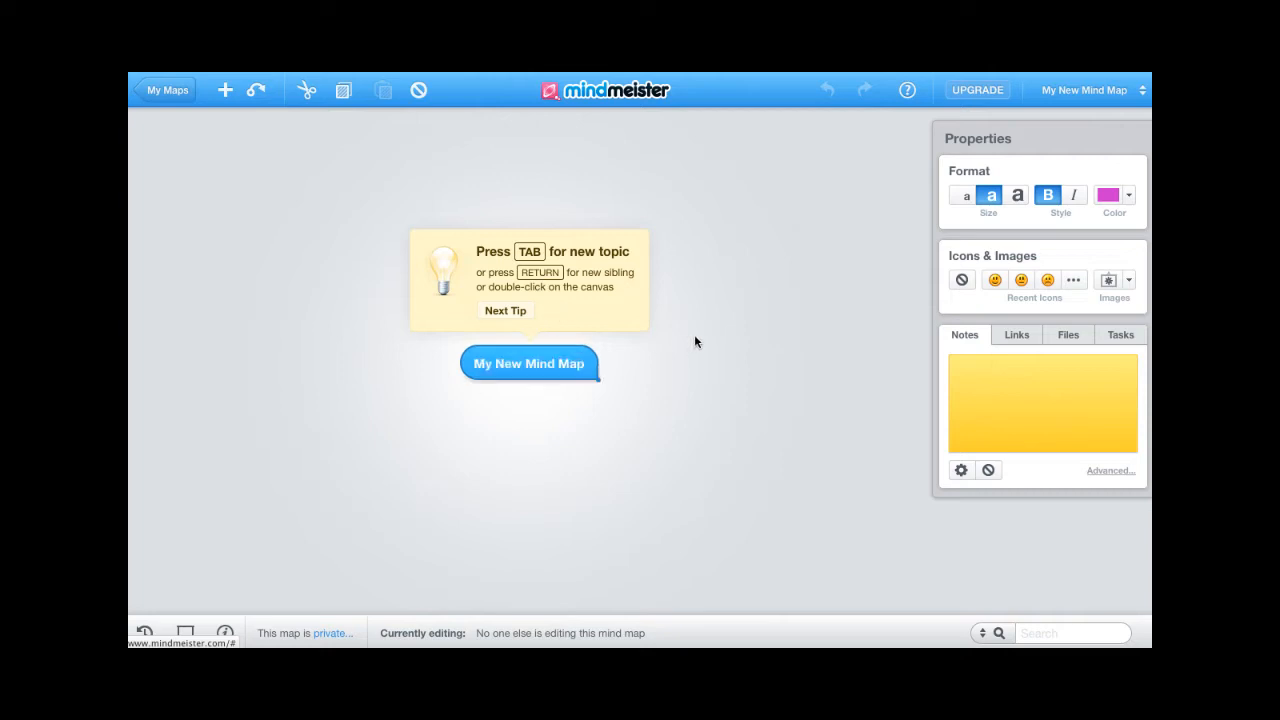
- Replace the central topic text 'My New Mind Map' with the person's full name
{"action": "left_click", "coordinate": [560, 364]}
{"action": "left_click", "coordinate": [560, 364]}
{"action": "triple_click", "coordinate": [560, 364]}
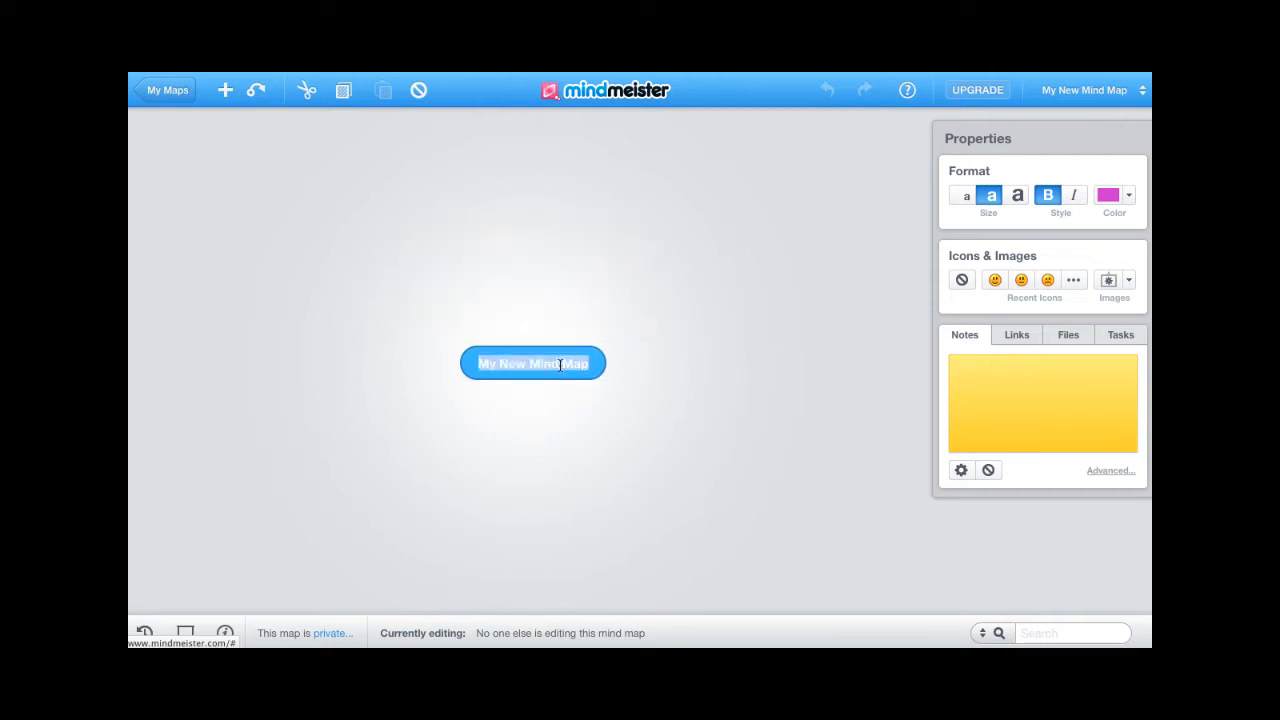
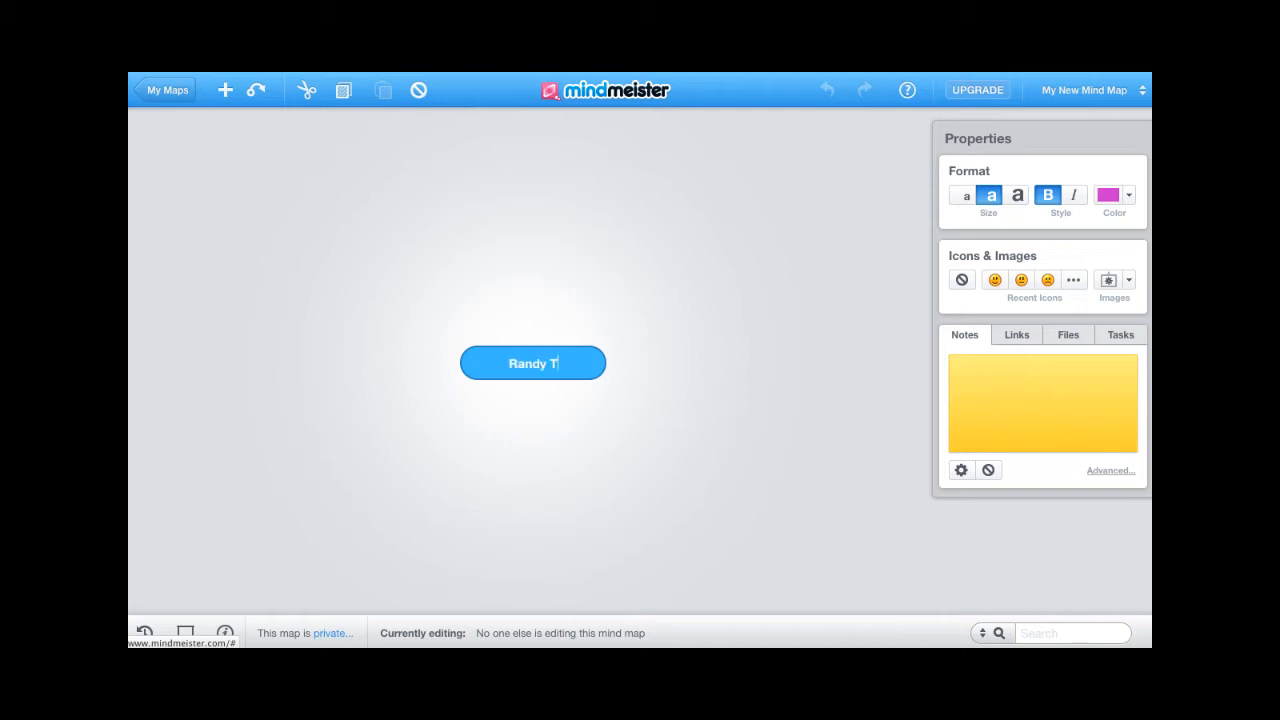
{"action": "key", "text": "Return"}
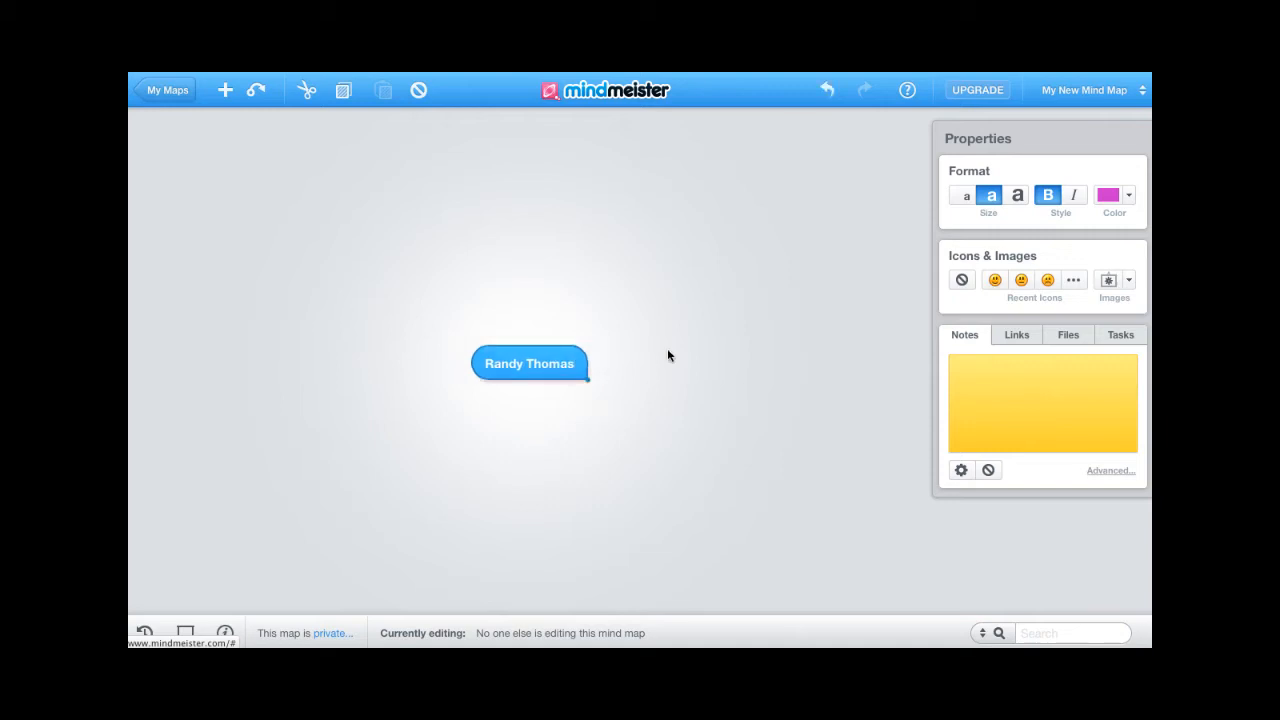
{"action": "double_click", "coordinate": [568, 370]}
{"action": "left_click", "coordinate": [590, 392]}
- Add a child topic 'Portland, IN' to the central topic
{"action": "key", "text": "Tab"}
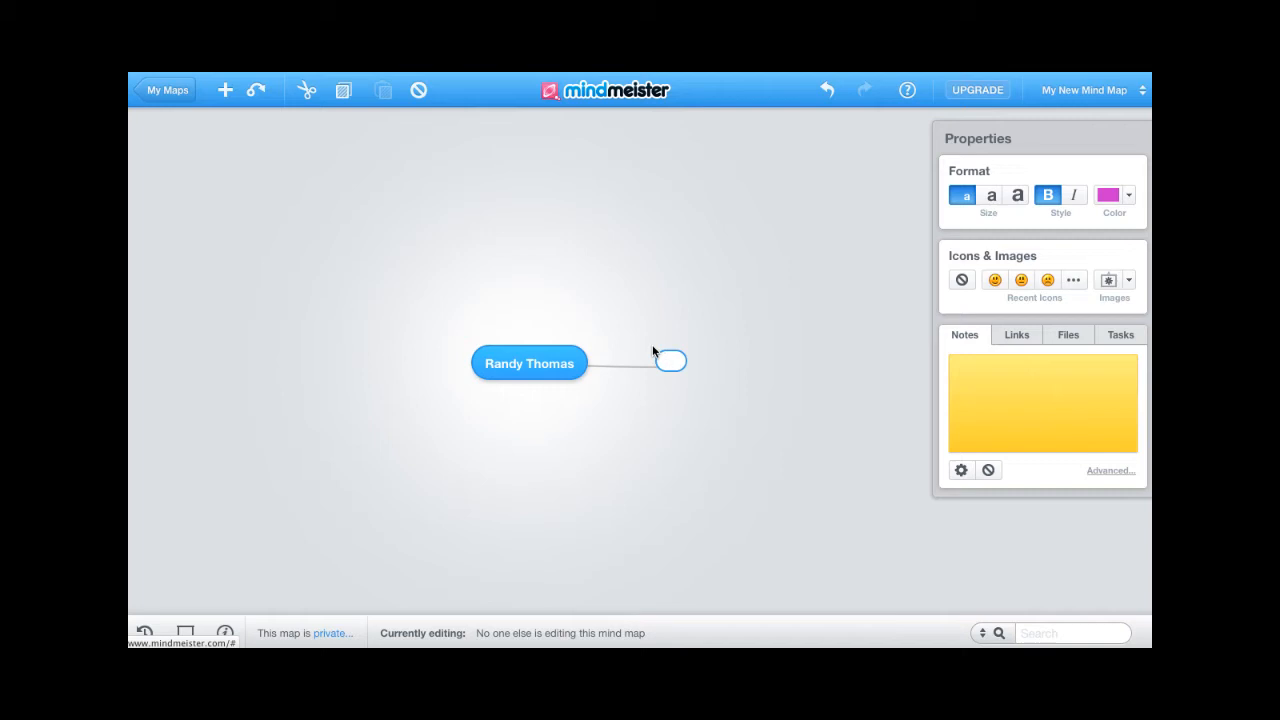
{"action": "type", "text": "Portland"}
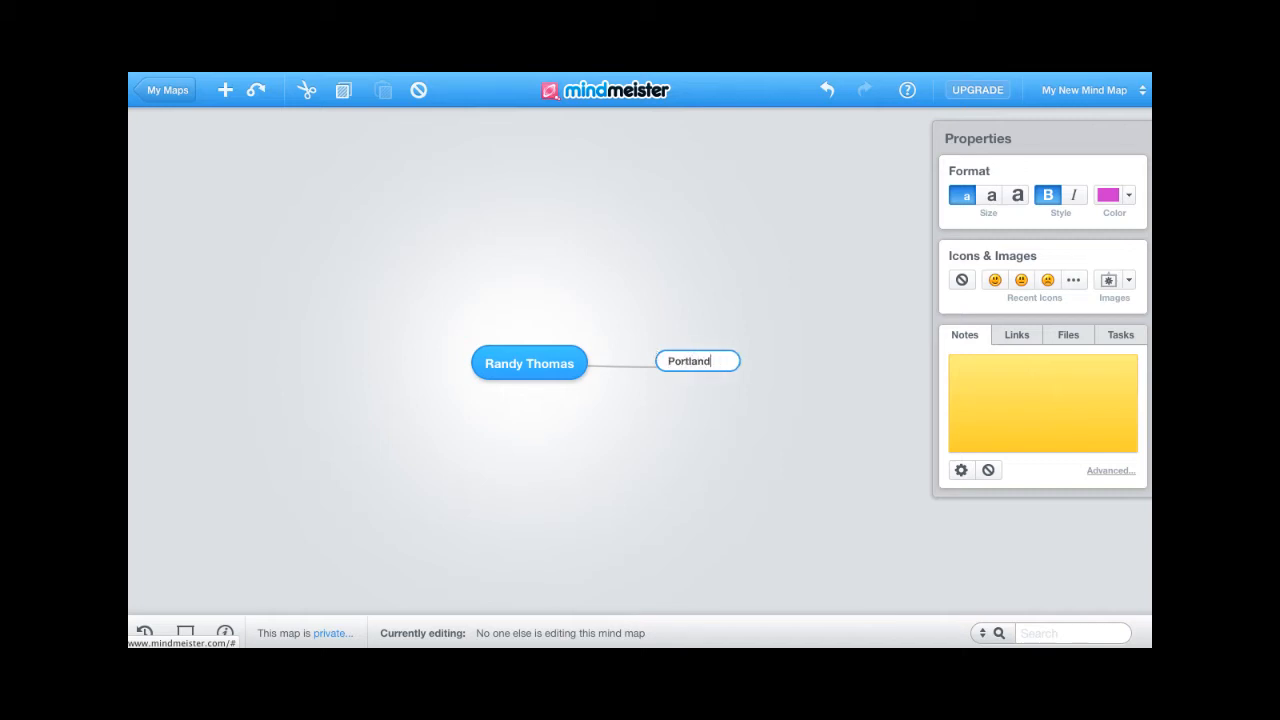
{"action": "type", "text": ", IN"}
{"action": "key", "text": "Return"}
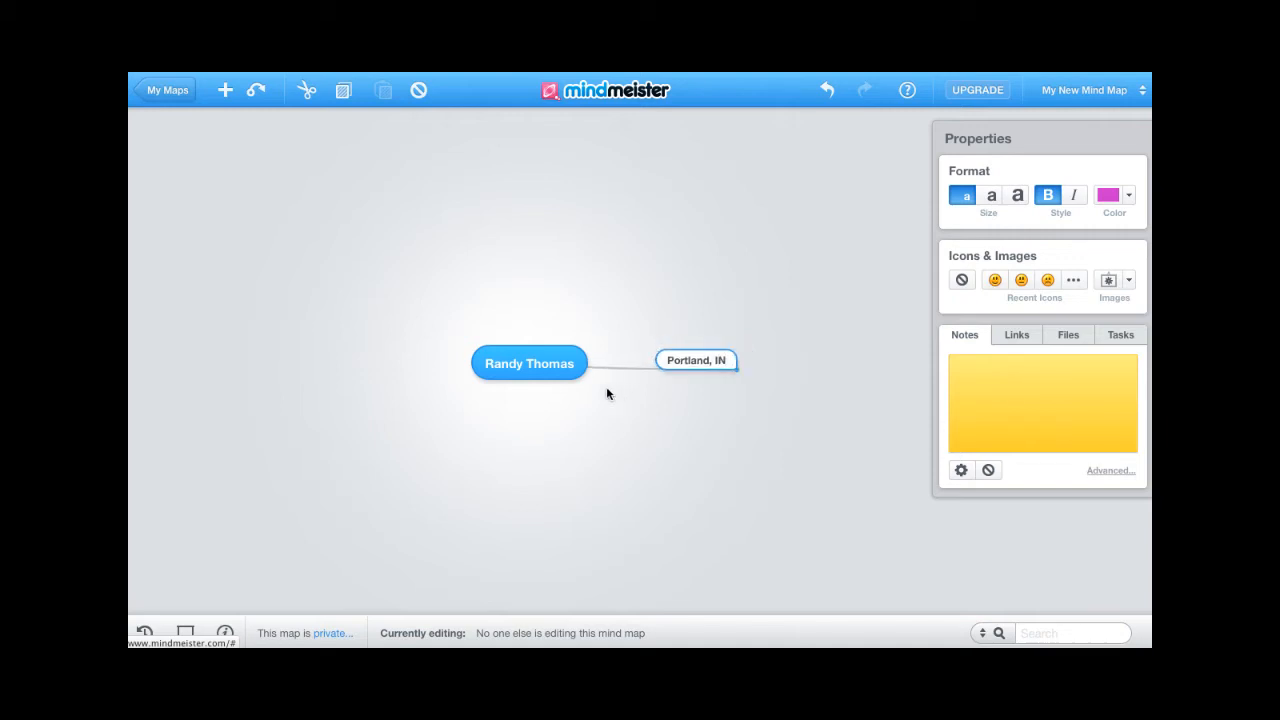
- Add a second child topic 'I am a graduate student at NAU' up-left of the central topic
{"action": "left_click", "coordinate": [572, 373]}
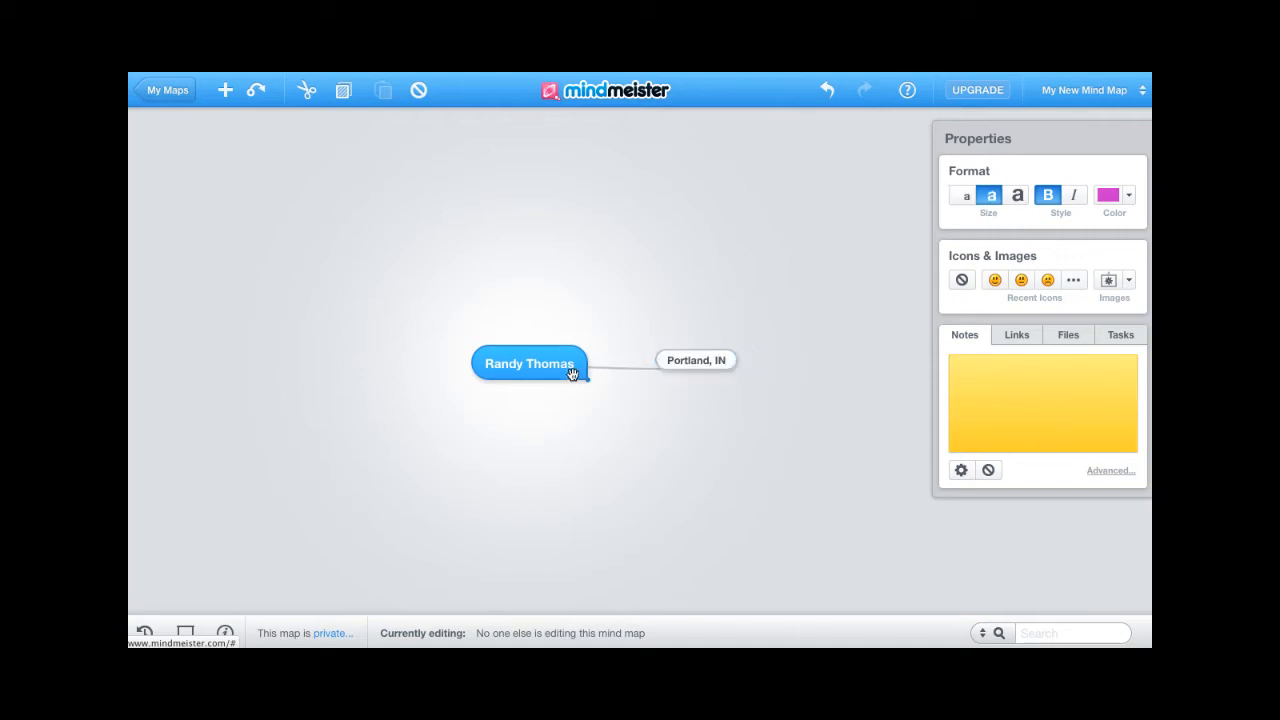
{"action": "double_click", "coordinate": [424, 311]}
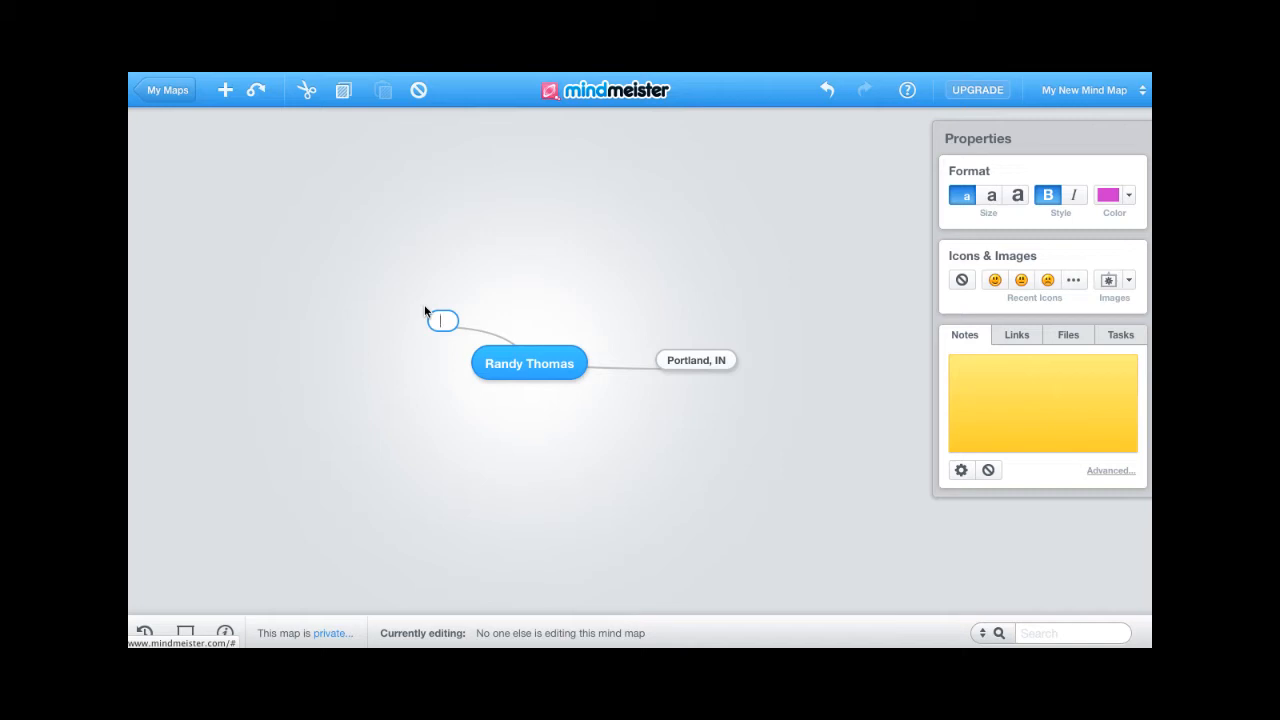
{"action": "type", "text": "I am a graduate"}
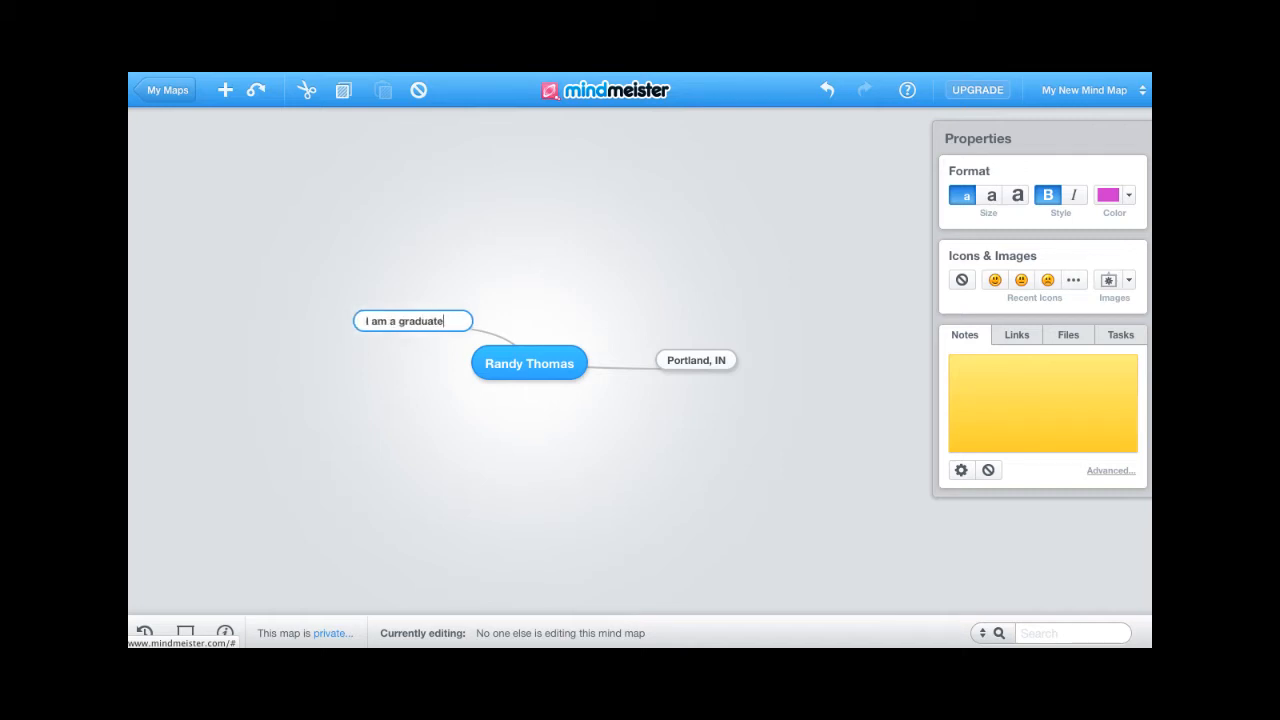
{"action": "type", "text": " students"}
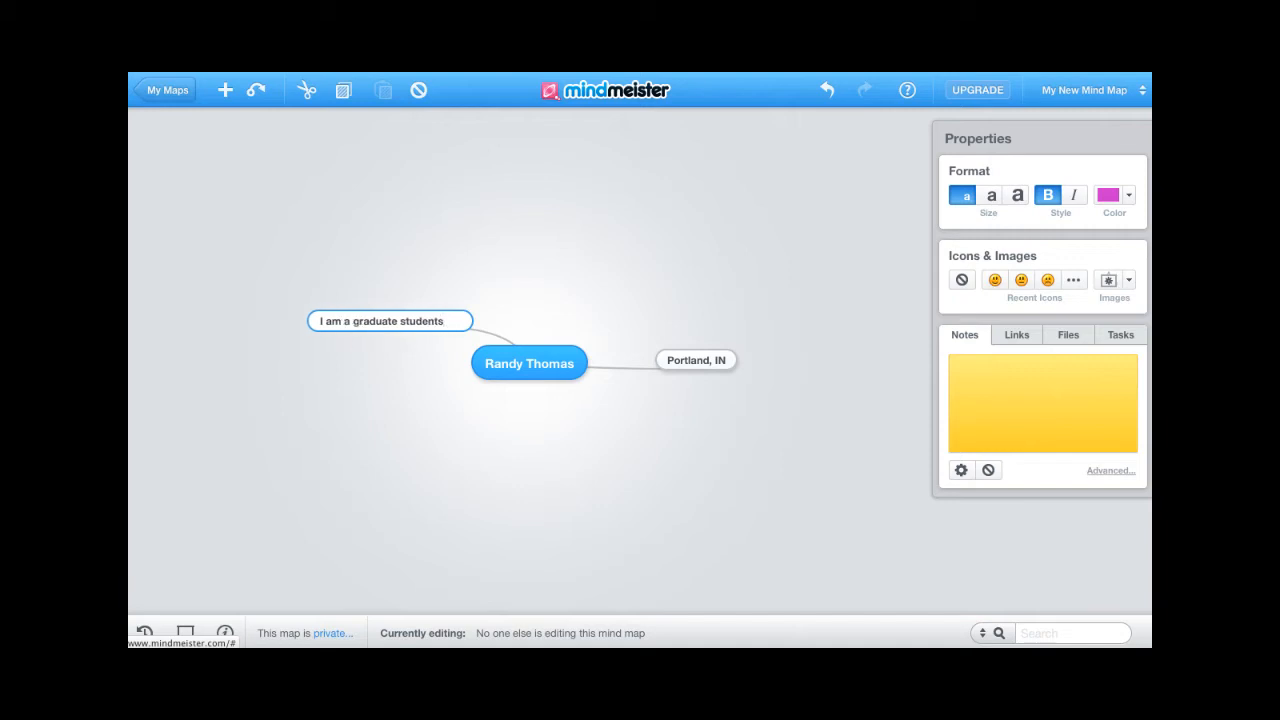
{"action": "key", "text": "BackSpace"}
{"action": "key", "text": "BackSpace"}
{"action": "type", "text": "t"}
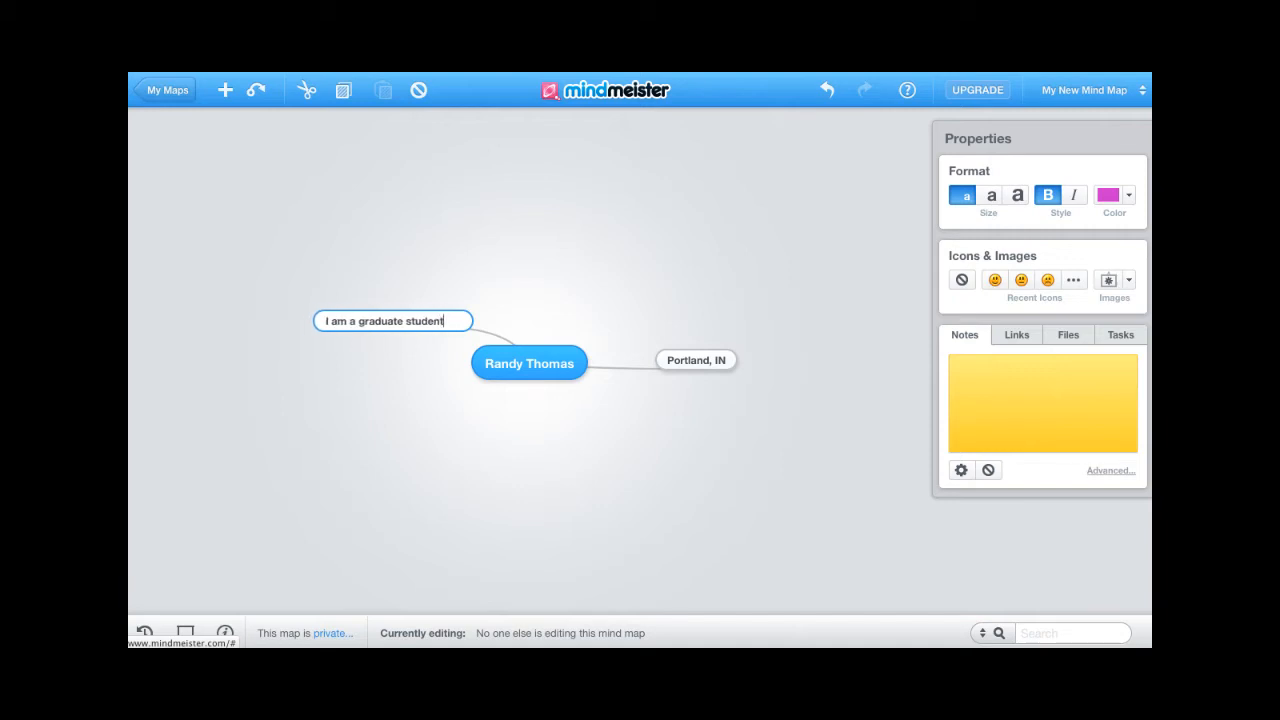
{"action": "type", "text": " at NAU"}
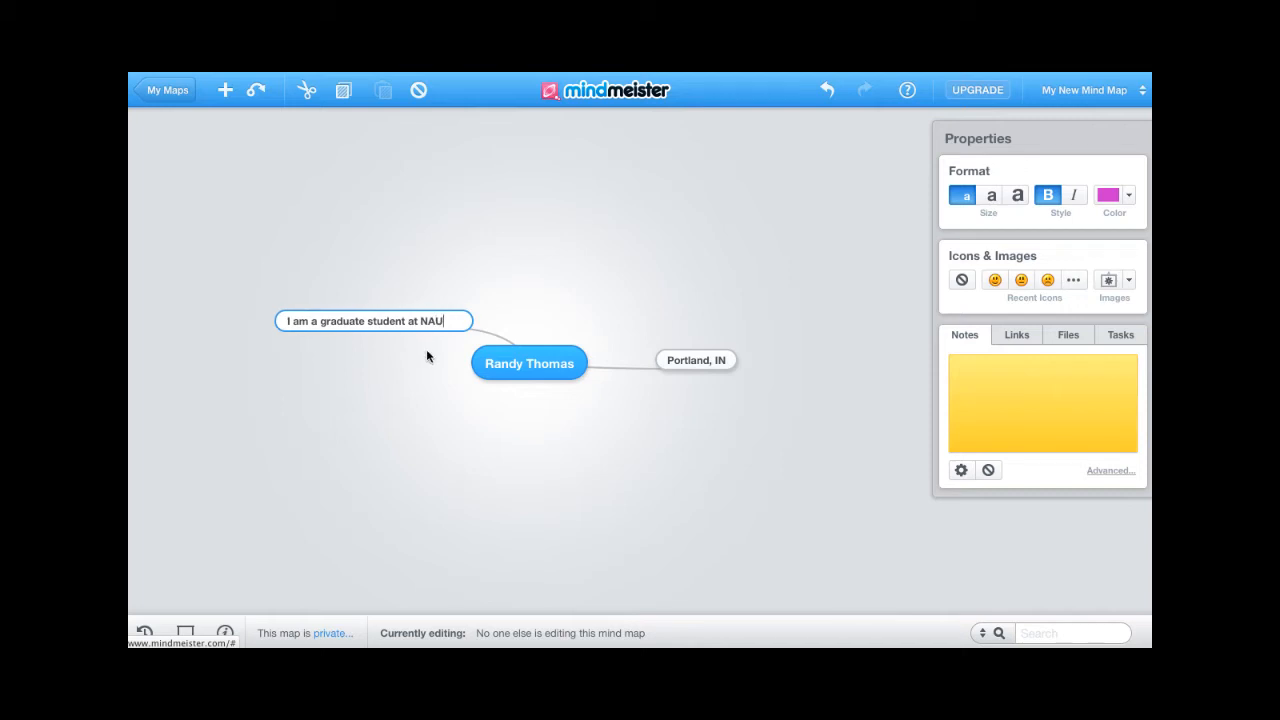
{"action": "key", "text": "Return"}
{"action": "left_click", "coordinate": [539, 372]}
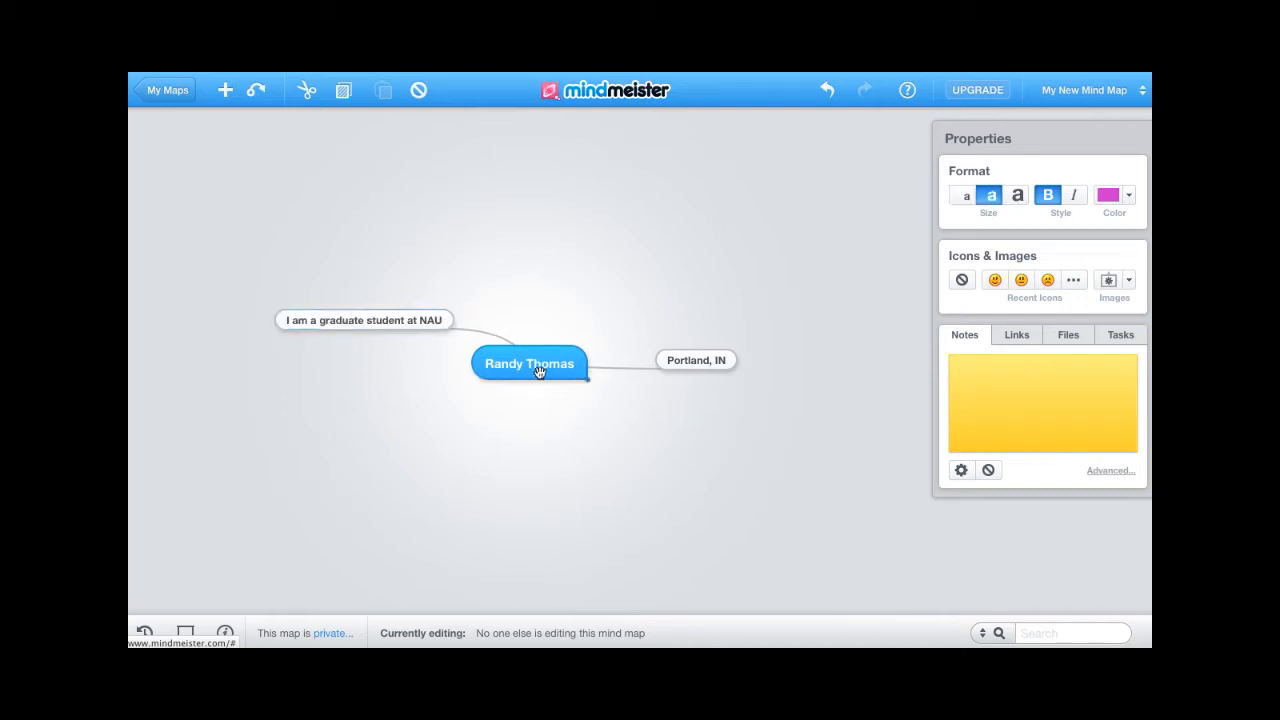
- Add a 'My Hobbies' topic to the central topic with a 'Mountain Bike' subtopic
{"action": "key", "text": "Tab"}
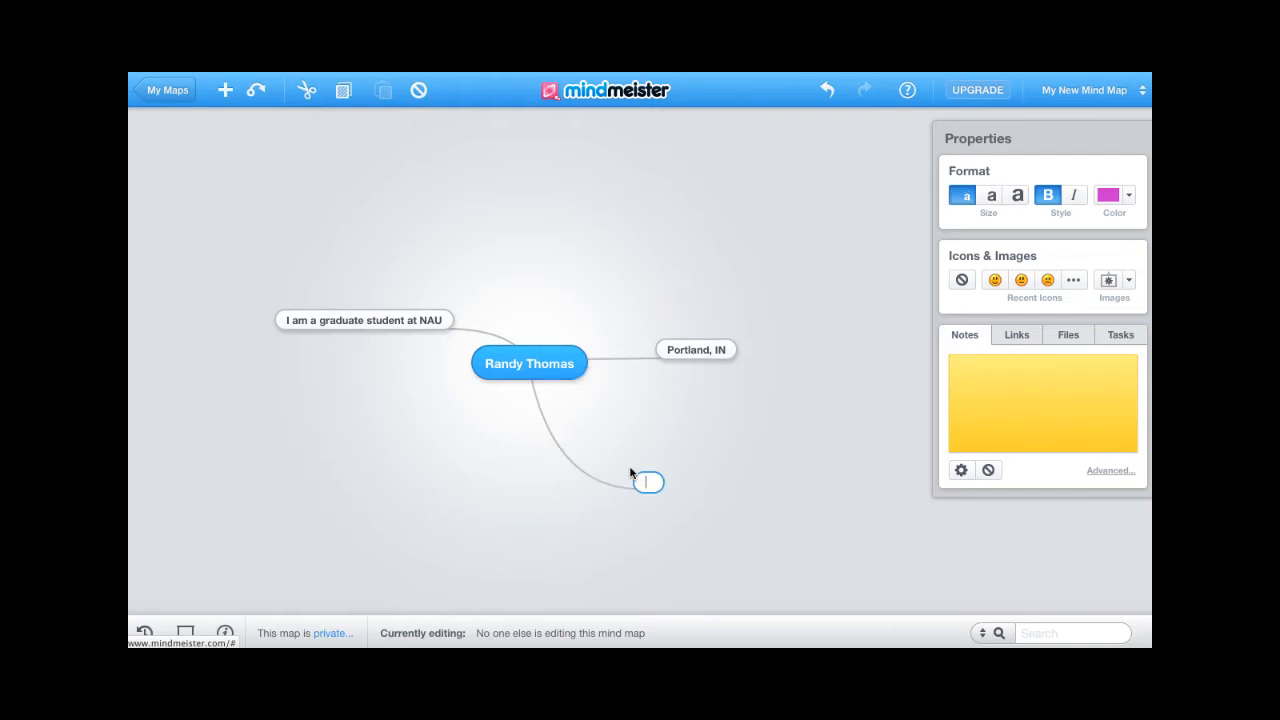
{"action": "type", "text": "My Hobbies"}
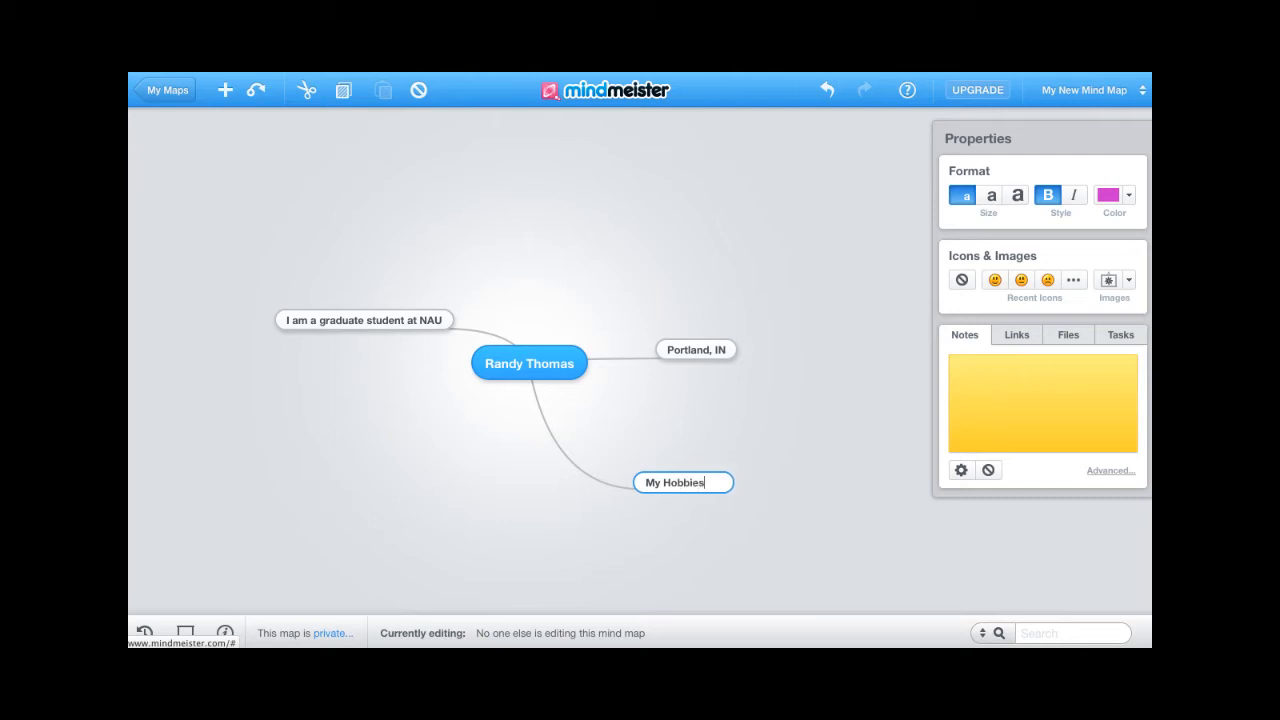
{"action": "key", "text": "Return"}
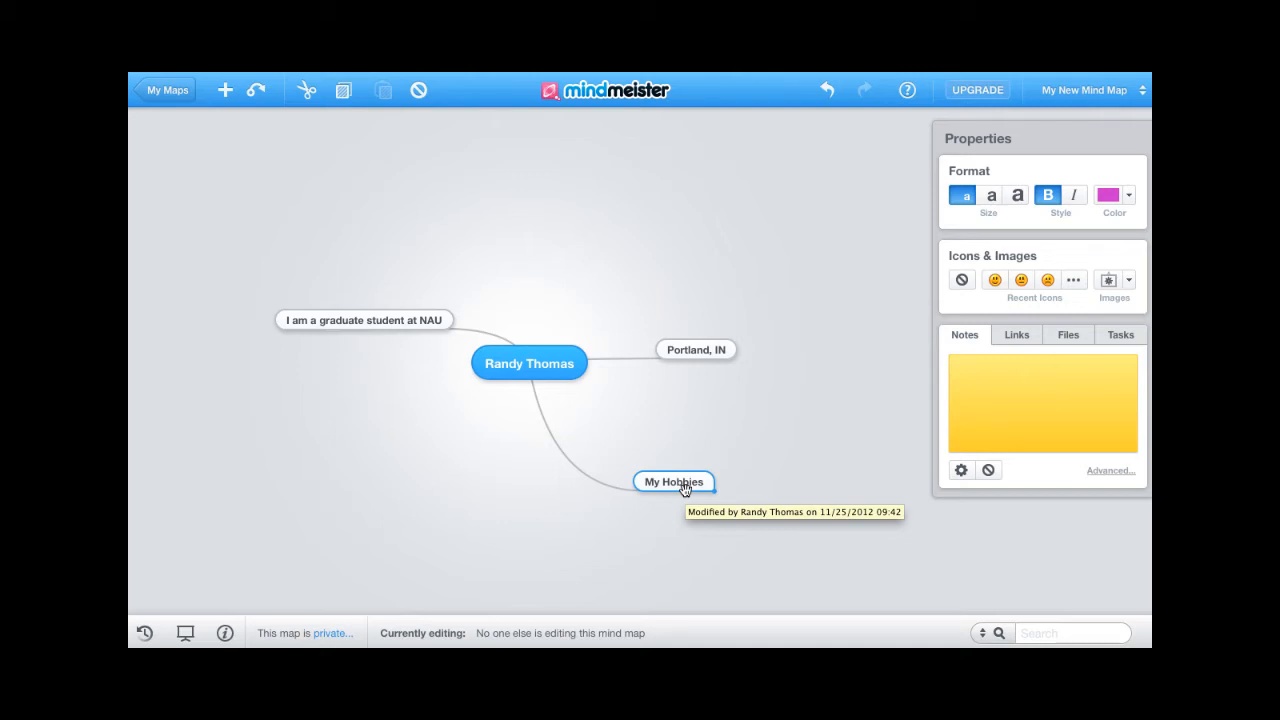
{"action": "key", "text": "Tab"}
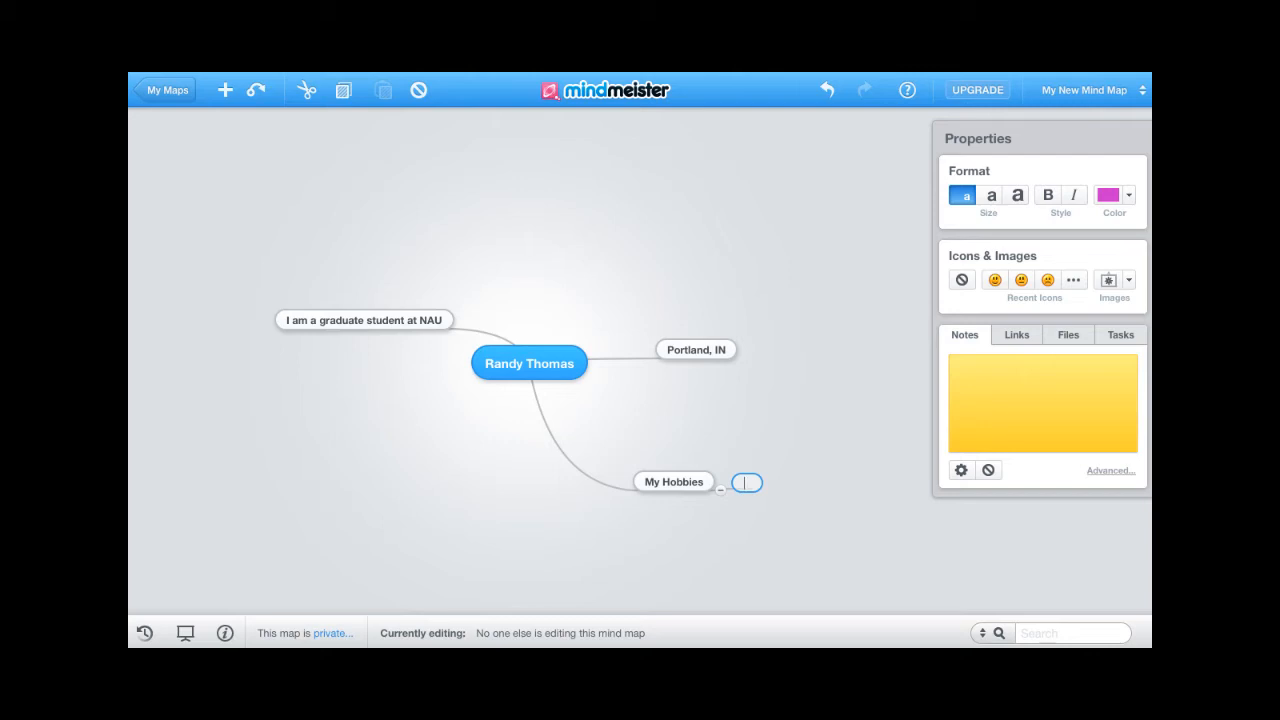
{"action": "type", "text": "Mountai"}
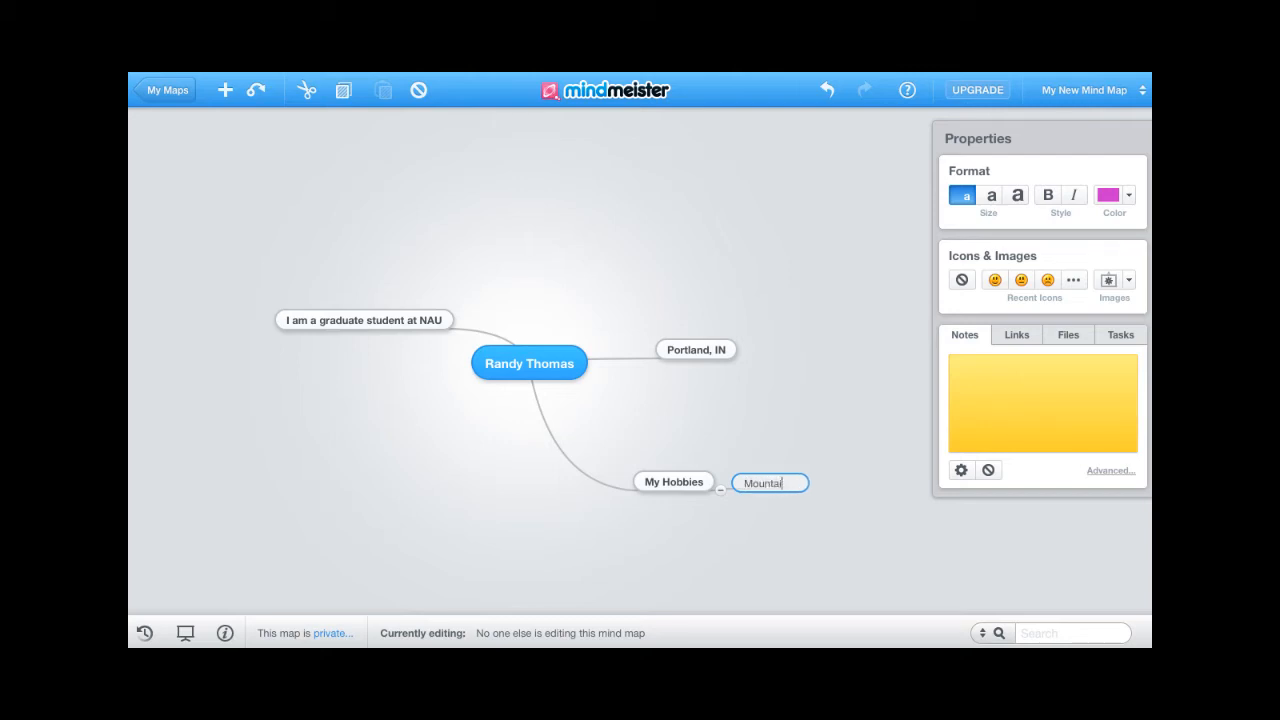
{"action": "type", "text": "n Bike"}
{"action": "key", "text": "Return"}
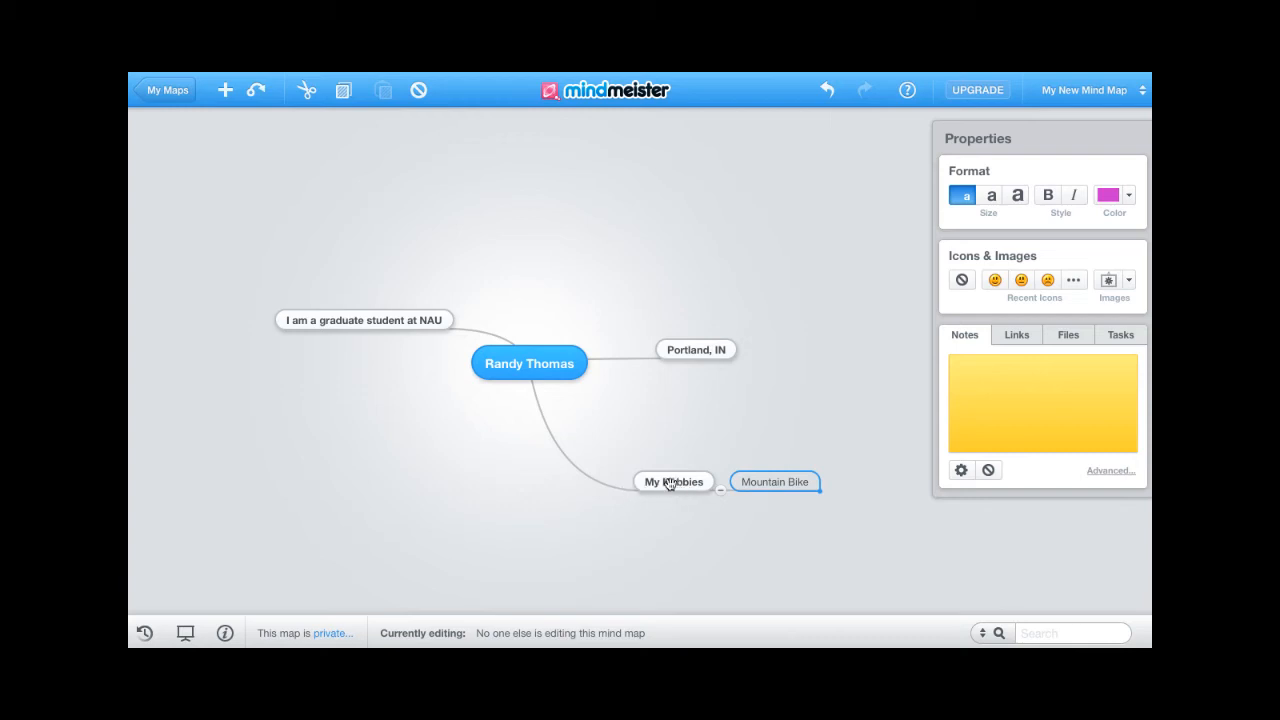
- Add a second subtopic 'Classical Guitar' under My Hobbies
{"action": "left_click", "coordinate": [669, 483]}
{"action": "key", "text": "Tab"}
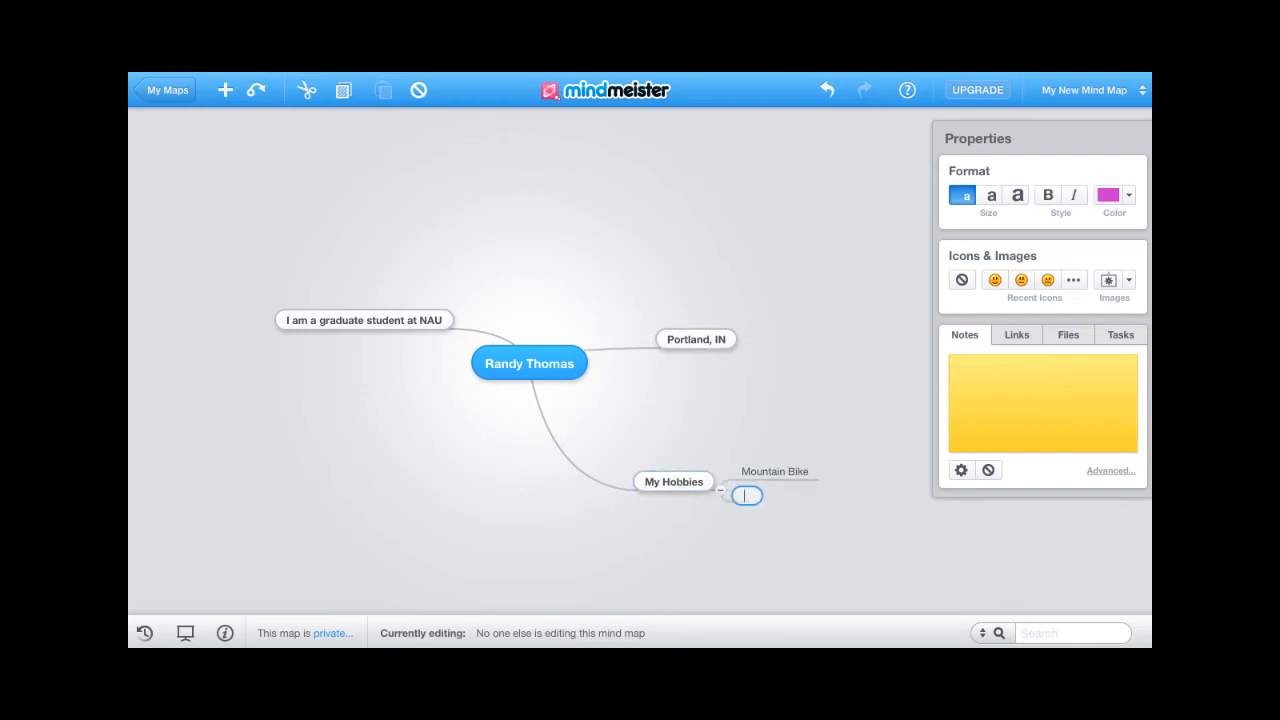
{"action": "key", "text": "Escape"}
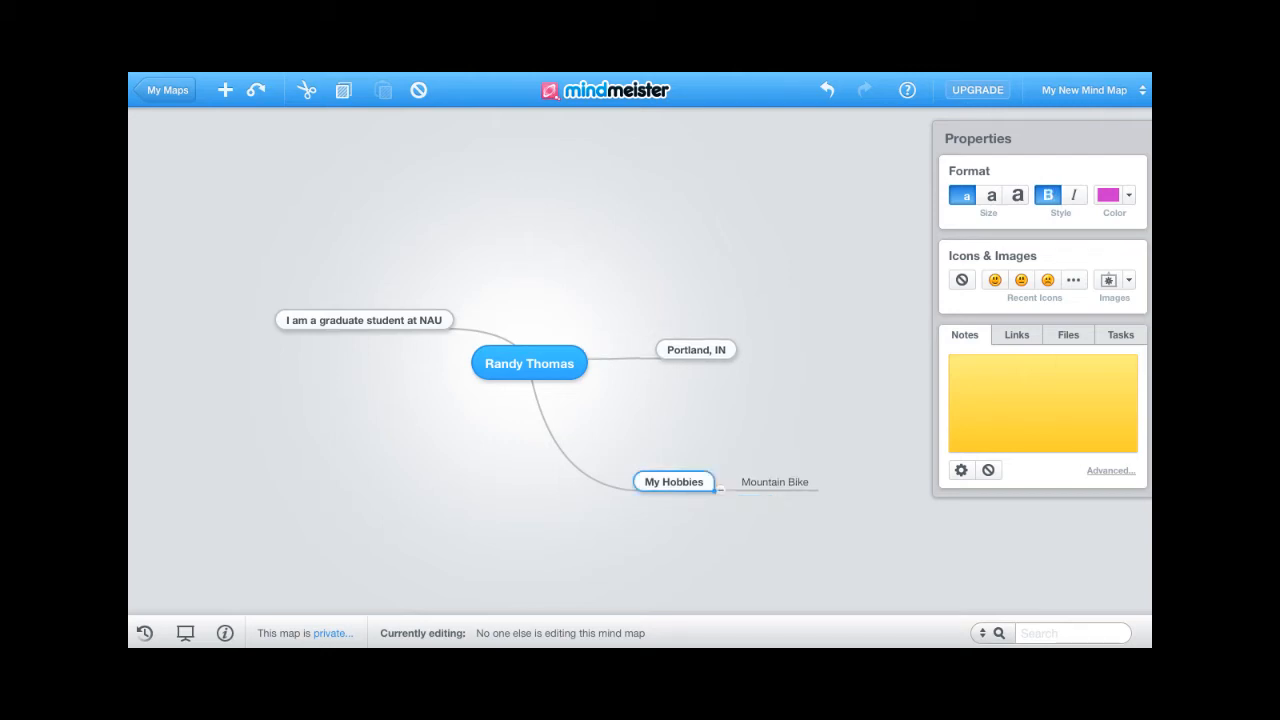
{"action": "key", "text": "Tab"}
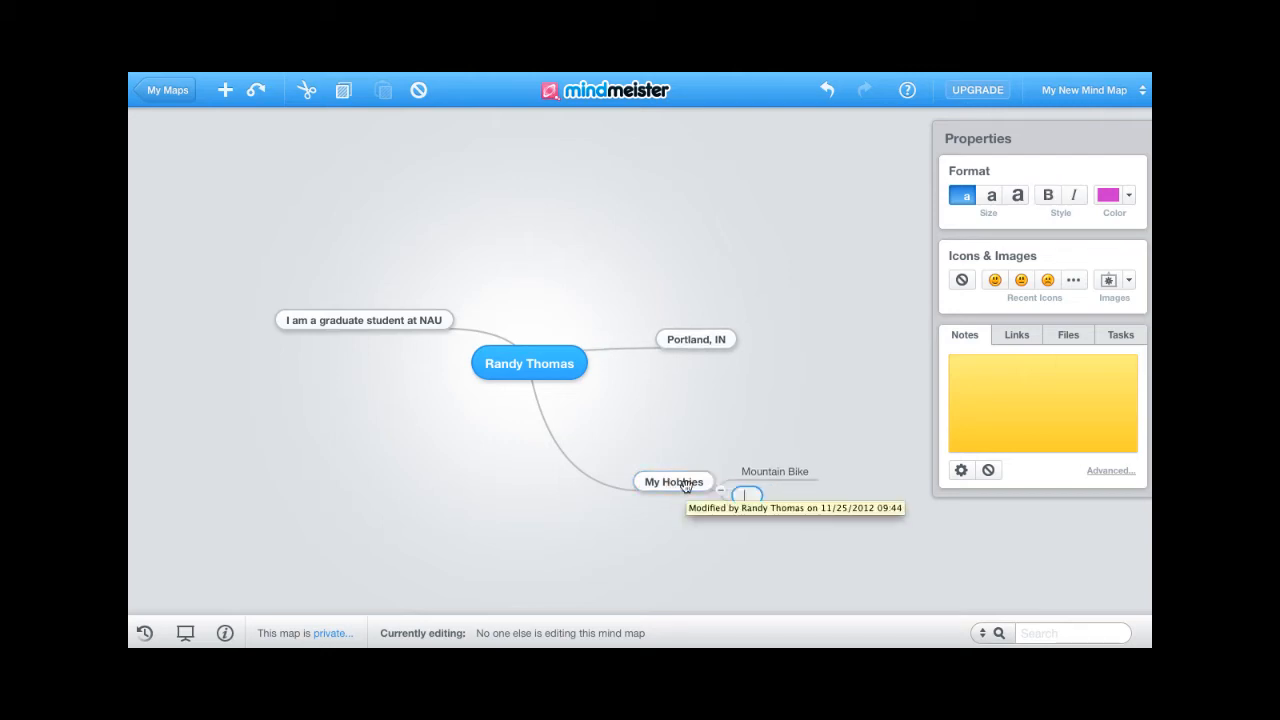
{"action": "type", "text": "Classi"}
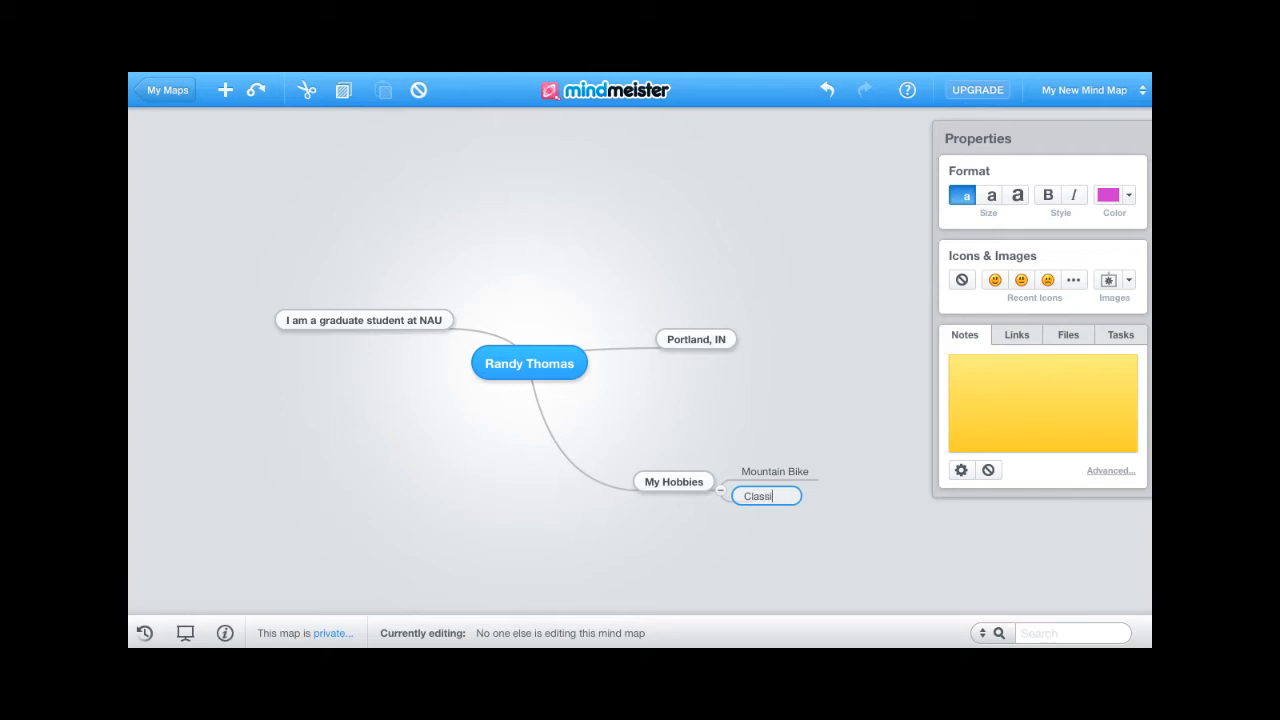
{"action": "type", "text": "cal Guitar"}
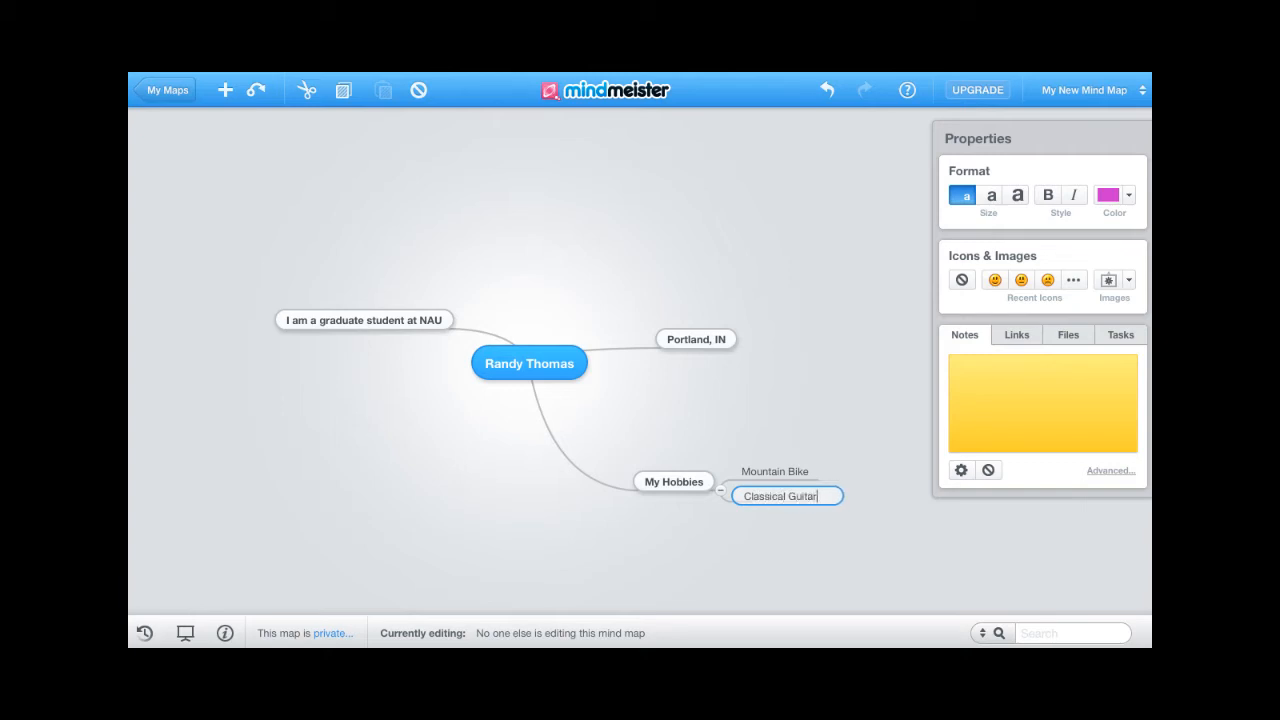
{"action": "key", "text": "Return"}
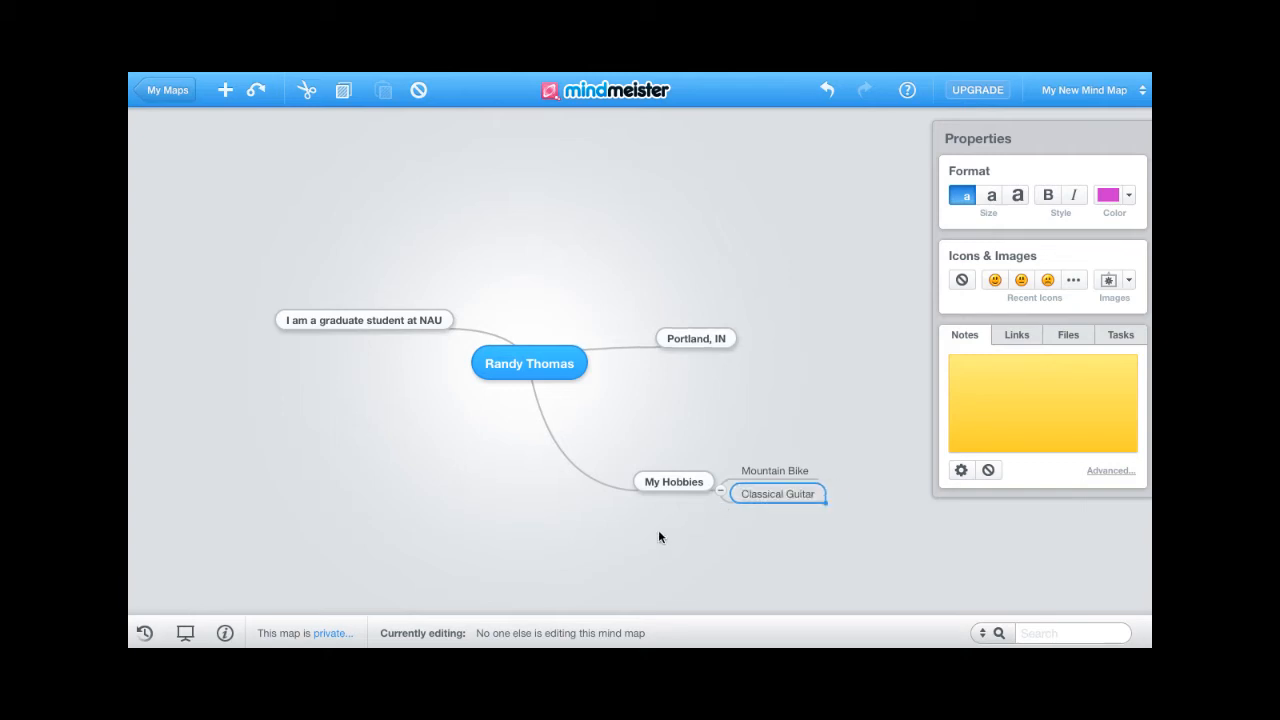
- Select each topic in turn to review the map's structure
{"action": "left_click", "coordinate": [505, 364]}
{"action": "left_click", "coordinate": [410, 322]}
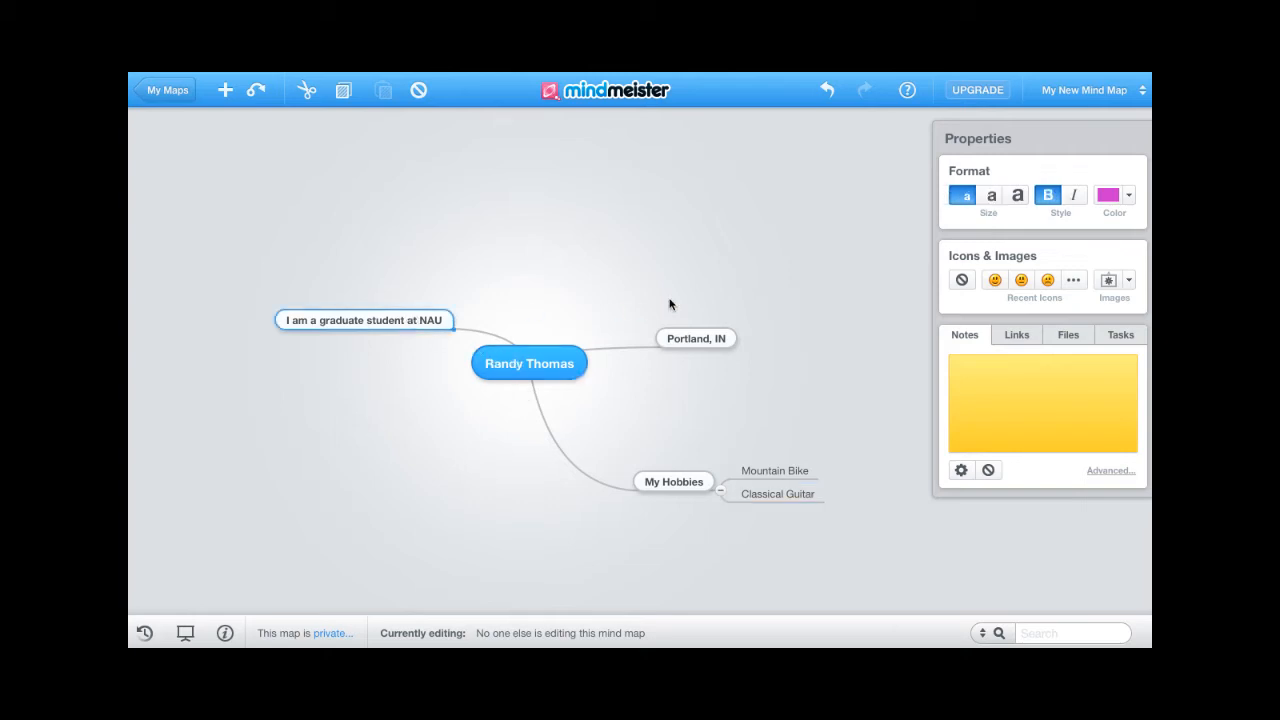
{"action": "left_click", "coordinate": [683, 337]}
{"action": "left_click", "coordinate": [668, 484]}
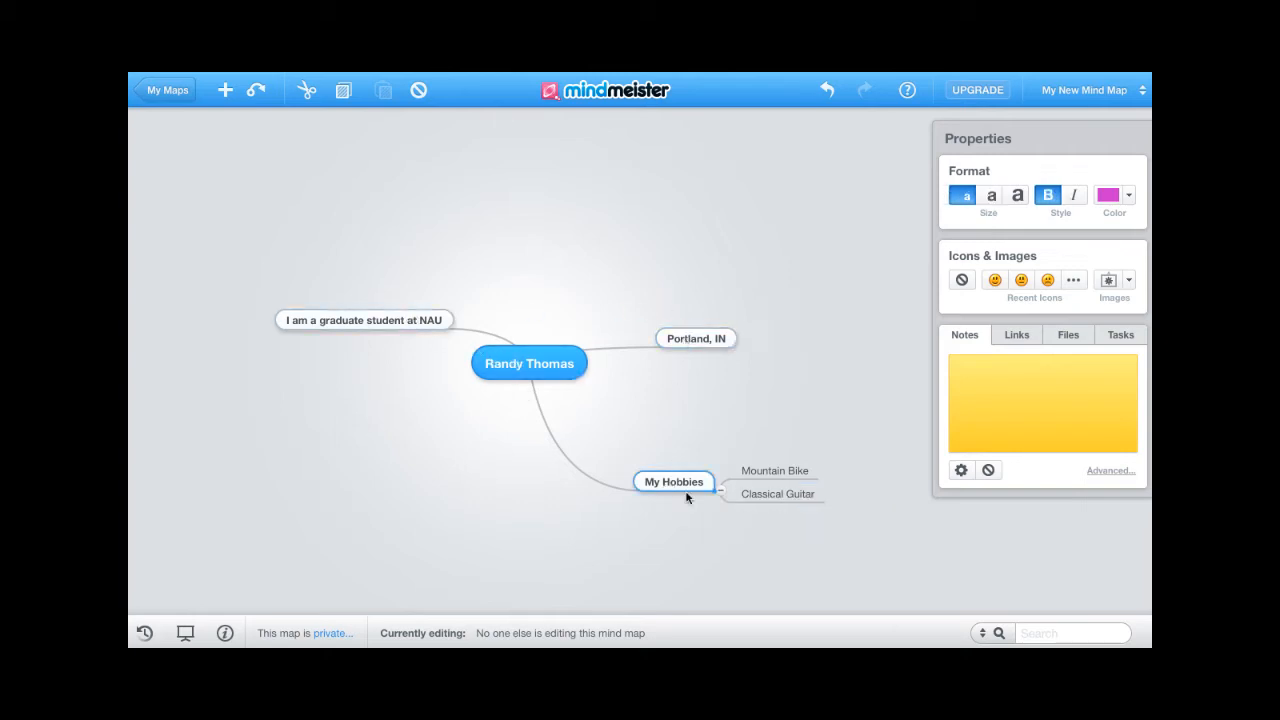
{"action": "left_click", "coordinate": [765, 493]}
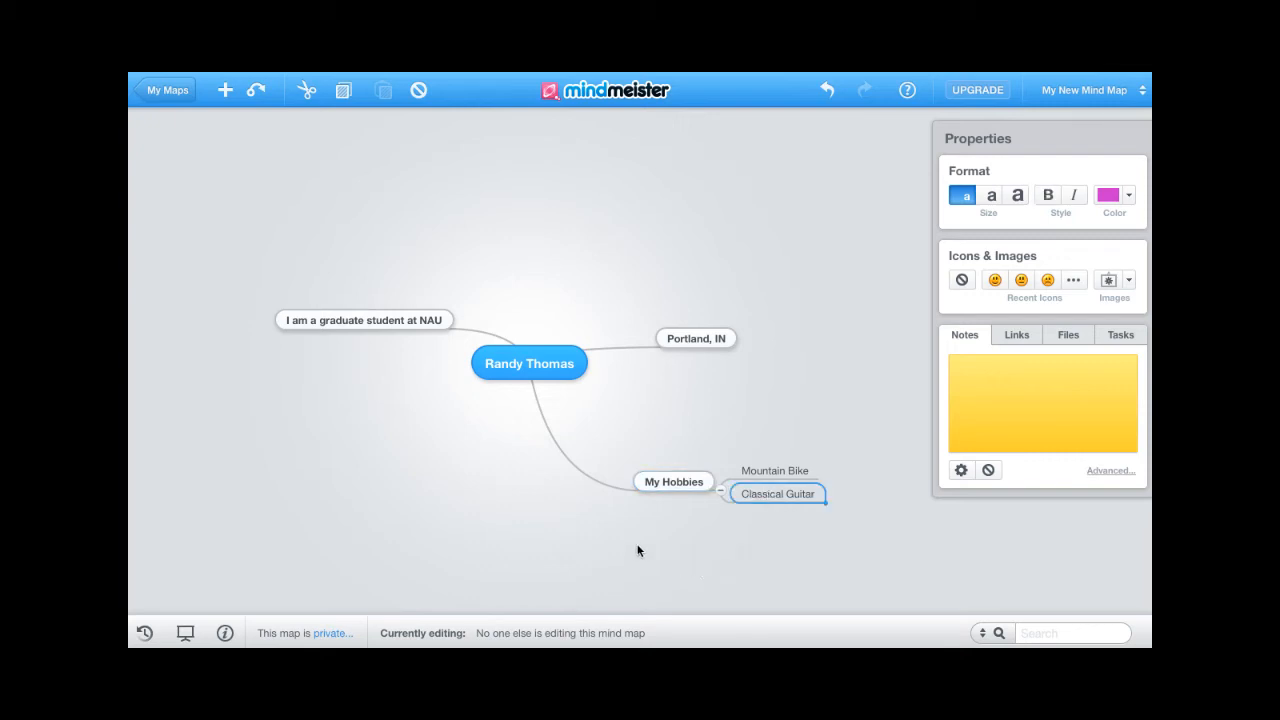
- Search web images for 'Portland, Indiana' and attach the Indiana map to the Portland, IN topic
{"action": "left_click", "coordinate": [688, 339]}
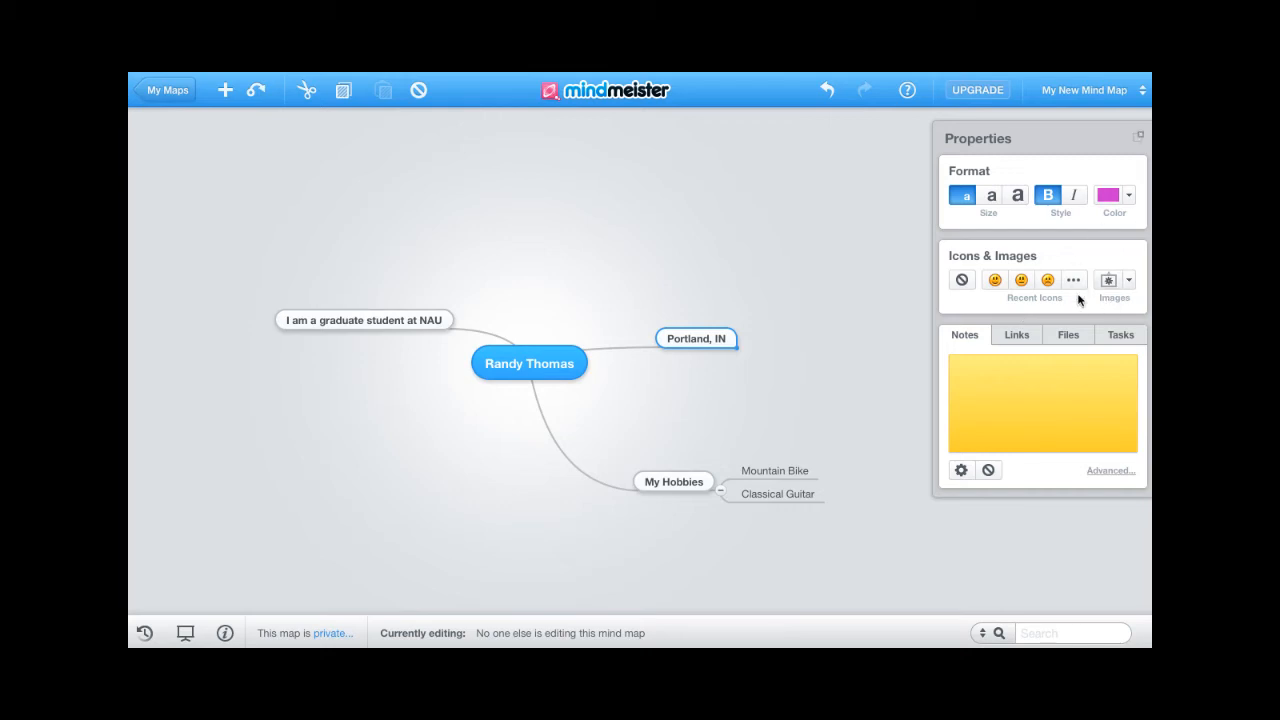
{"action": "left_click", "coordinate": [1126, 283]}
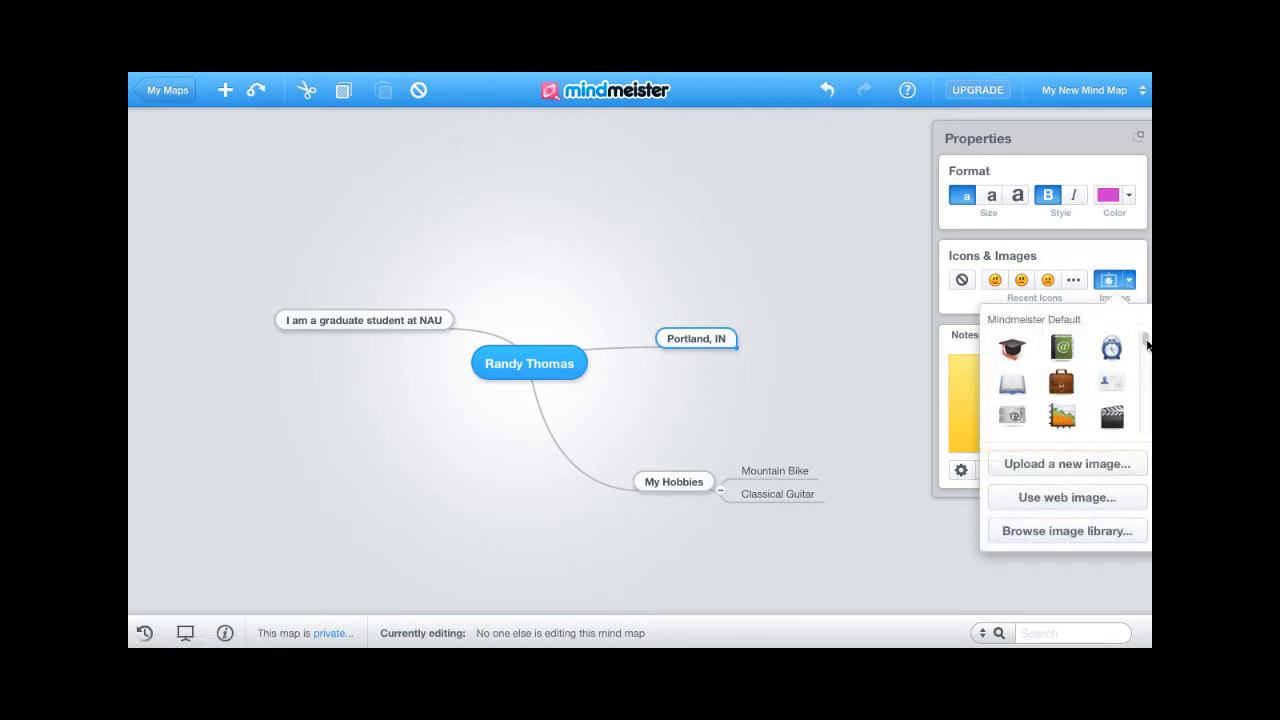
{"action": "mouse_move", "coordinate": [1146, 343]}
{"action": "left_mouse_down"}
{"action": "mouse_move", "coordinate": [1137, 423]}
{"action": "mouse_move", "coordinate": [1131, 324]}
{"action": "left_mouse_up"}
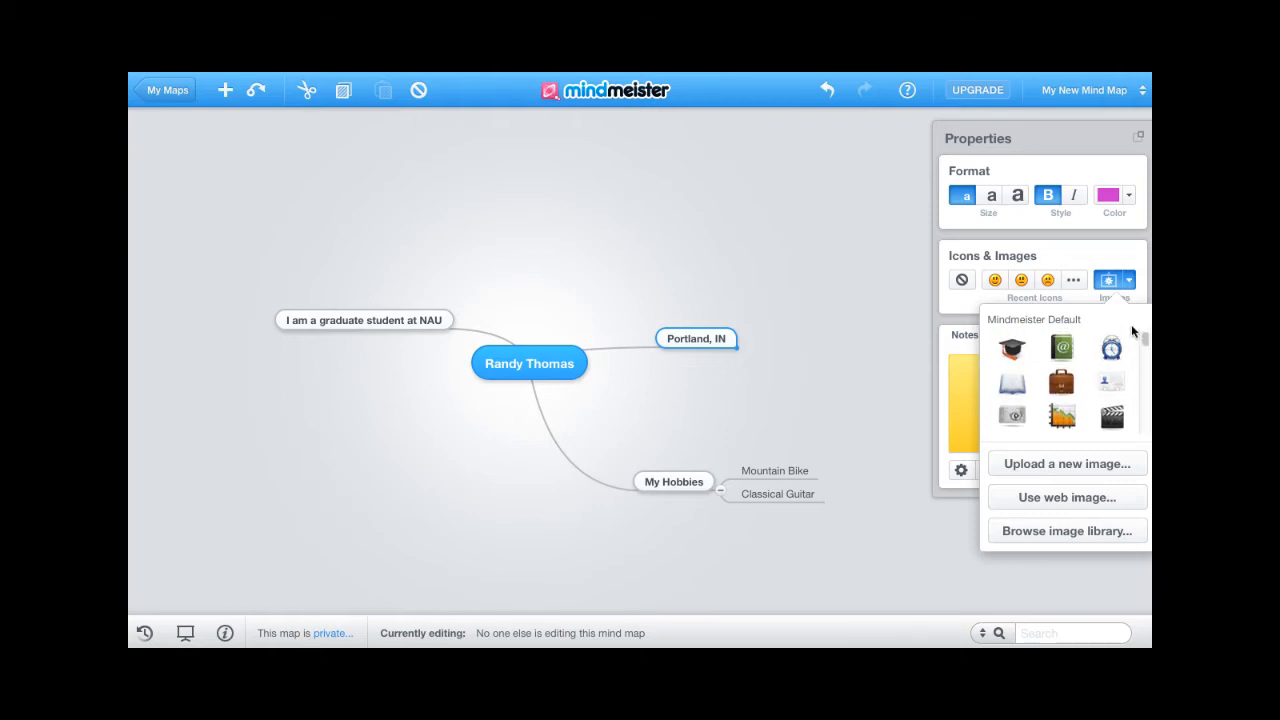
{"action": "left_click", "coordinate": [1051, 504]}
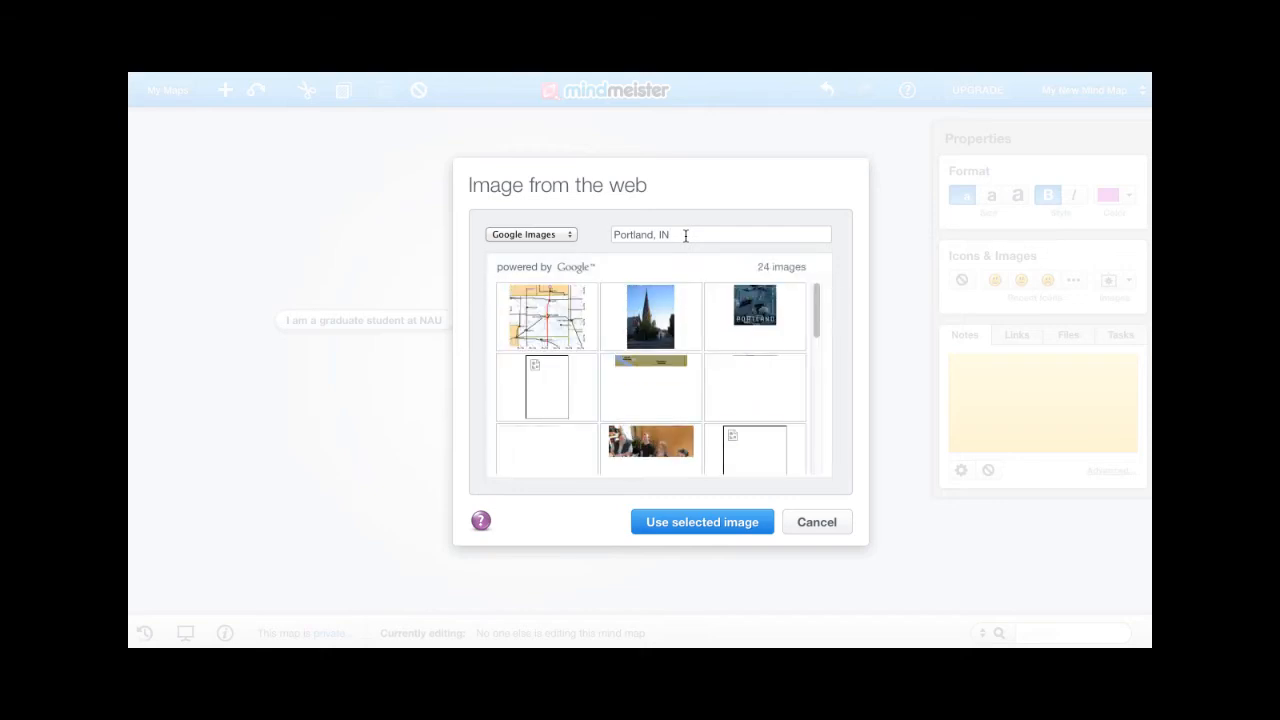
{"action": "key", "text": "BackSpace"}
{"action": "type", "text": "ndi"}
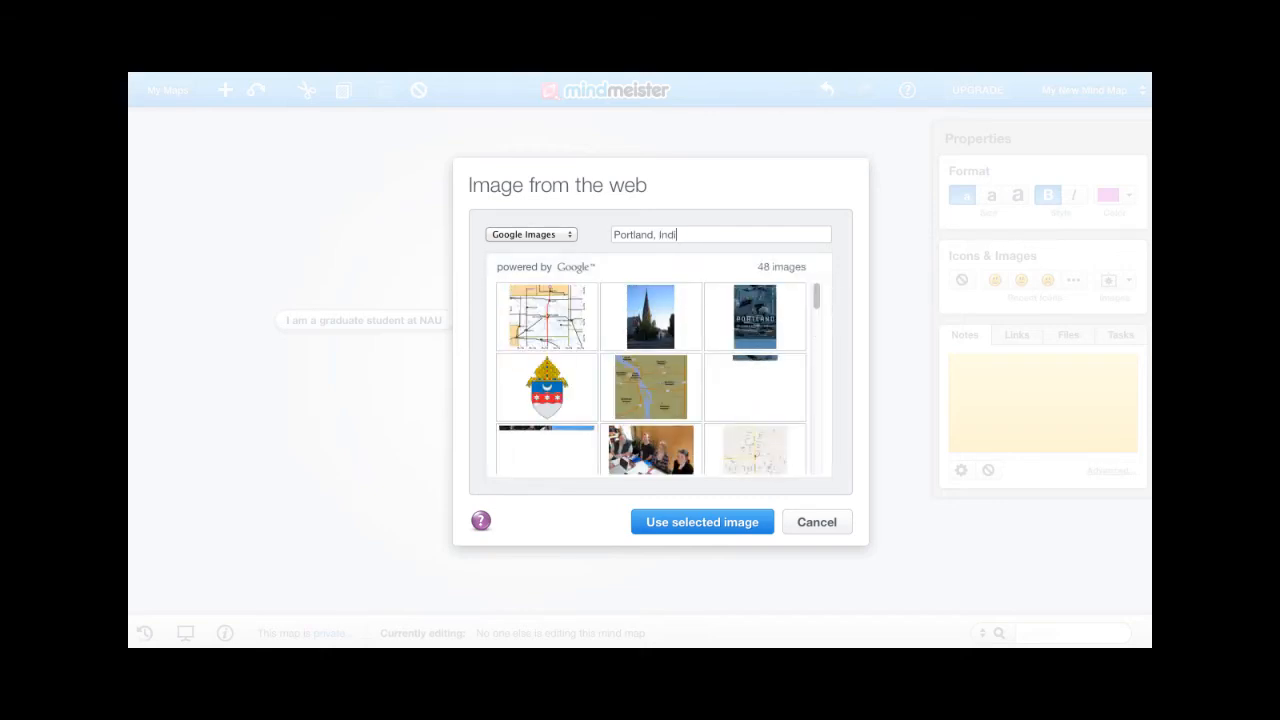
{"action": "type", "text": "ana"}
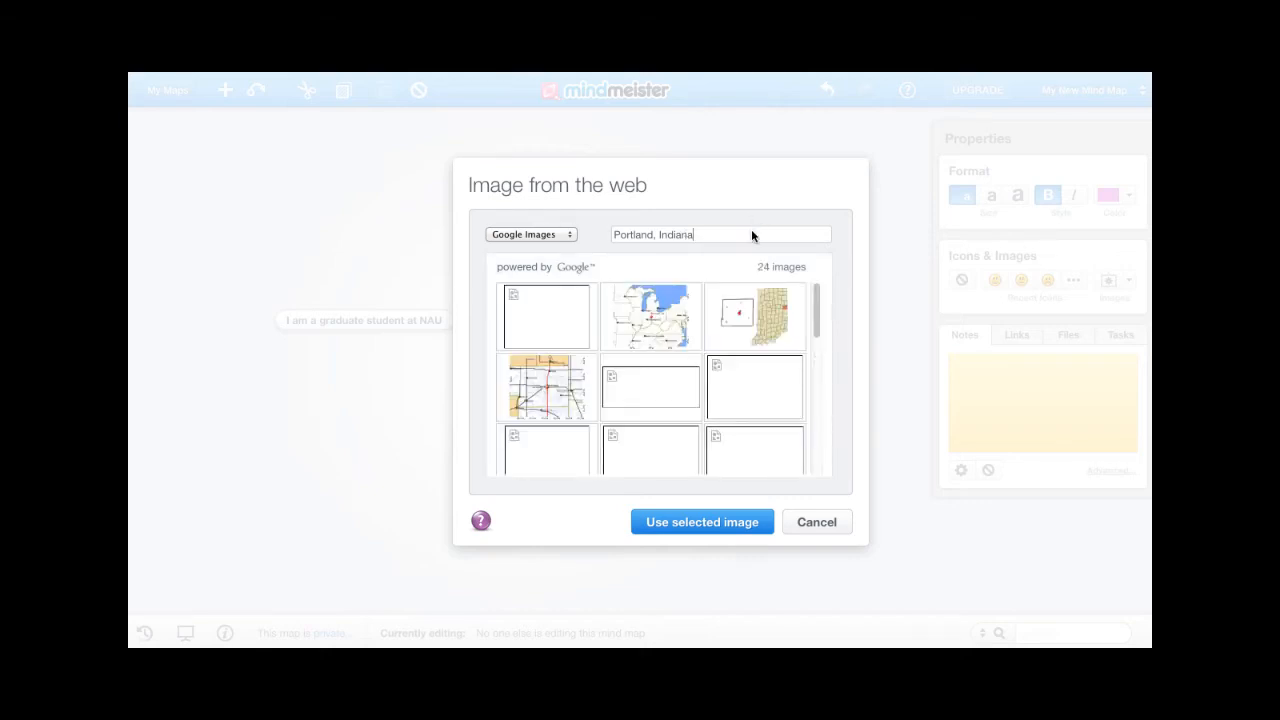
{"action": "left_click", "coordinate": [736, 328]}
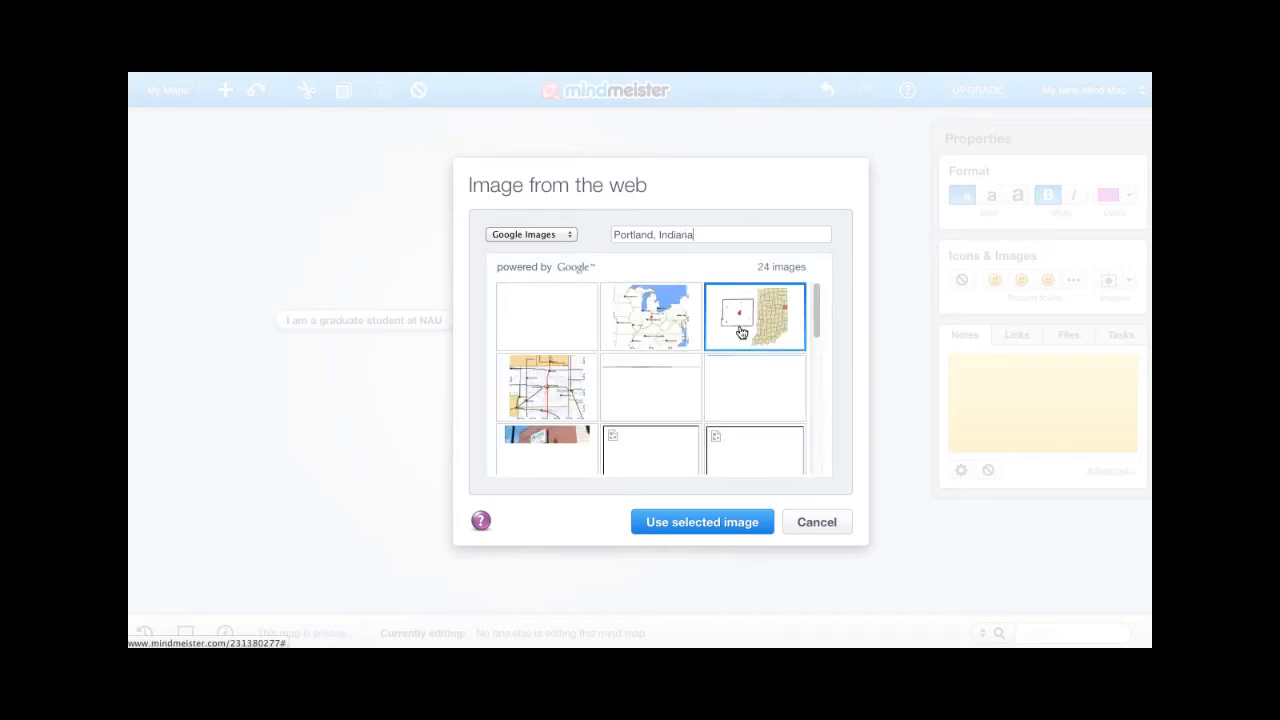
{"action": "left_click", "coordinate": [707, 523]}
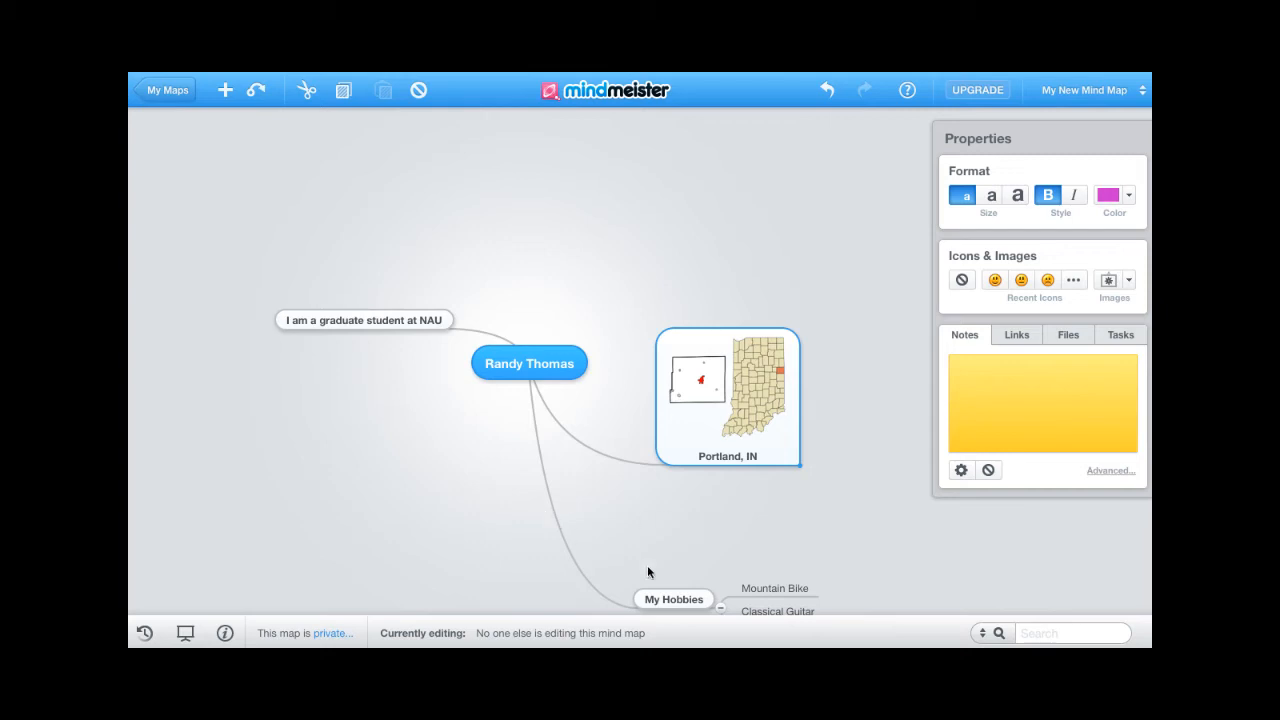
- Try uploading a computer image to Mountain Bike and dismiss the upgrade-required notice
{"action": "left_click", "coordinate": [779, 589]}
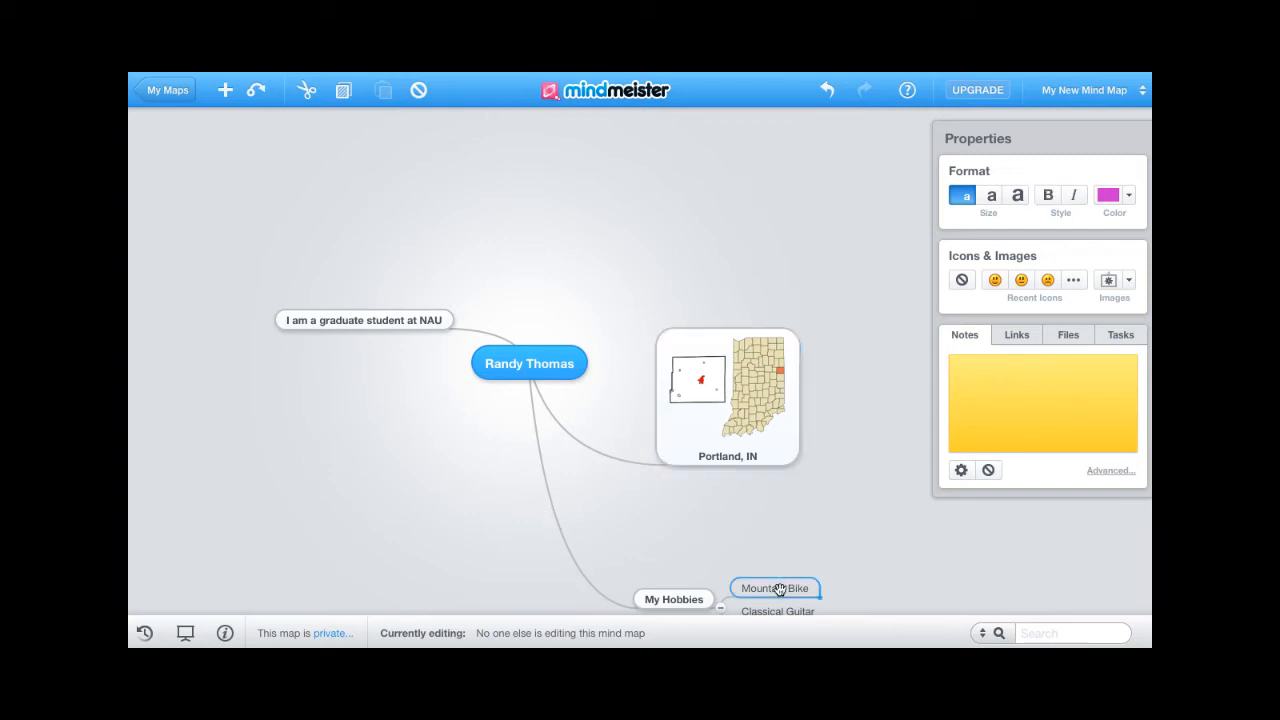
{"action": "left_click", "coordinate": [1127, 282]}
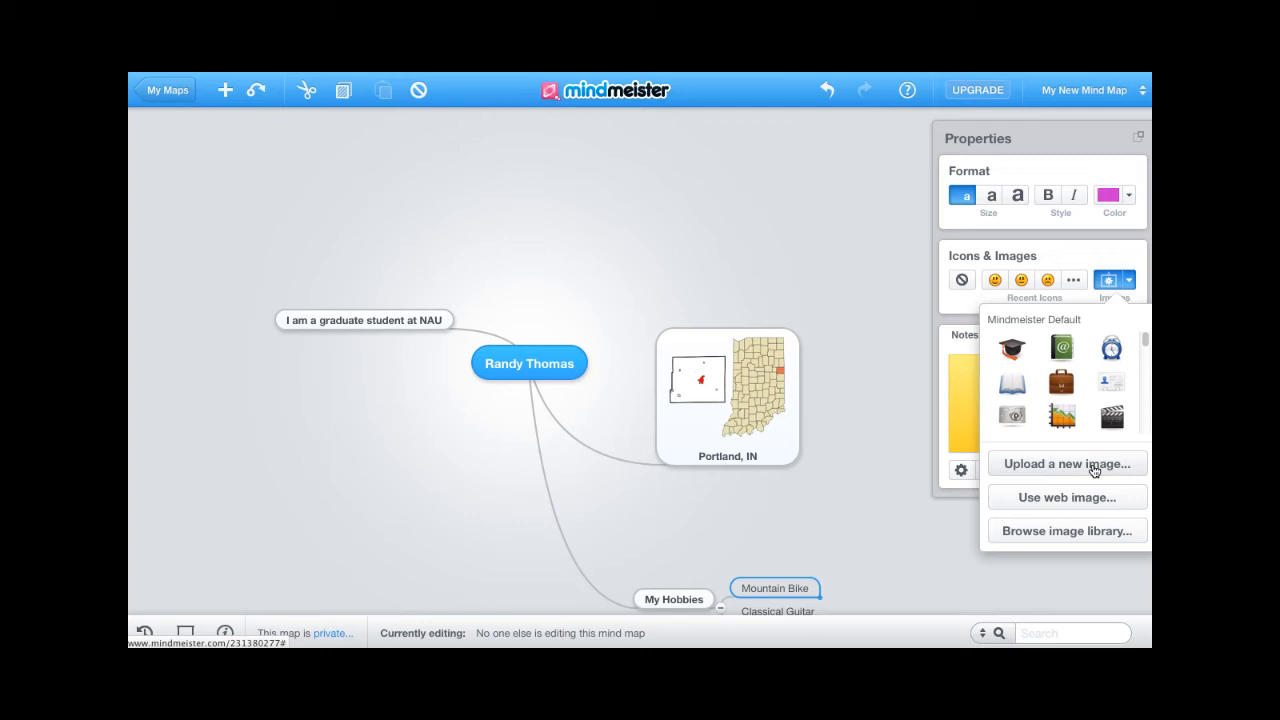
{"action": "left_click", "coordinate": [1094, 471]}
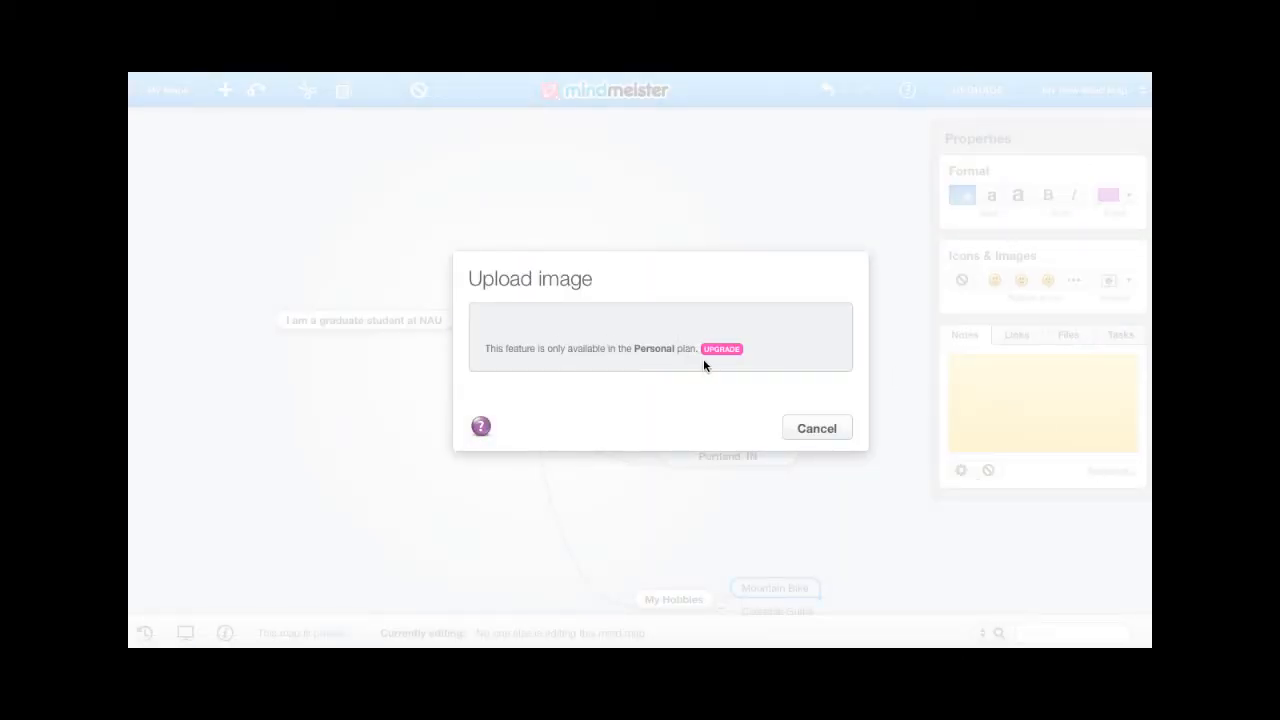
{"action": "left_click", "coordinate": [814, 429]}
- Attach a mountain-biker photo from the web image search to the Mountain Bike topic
{"action": "left_click", "coordinate": [1127, 286]}
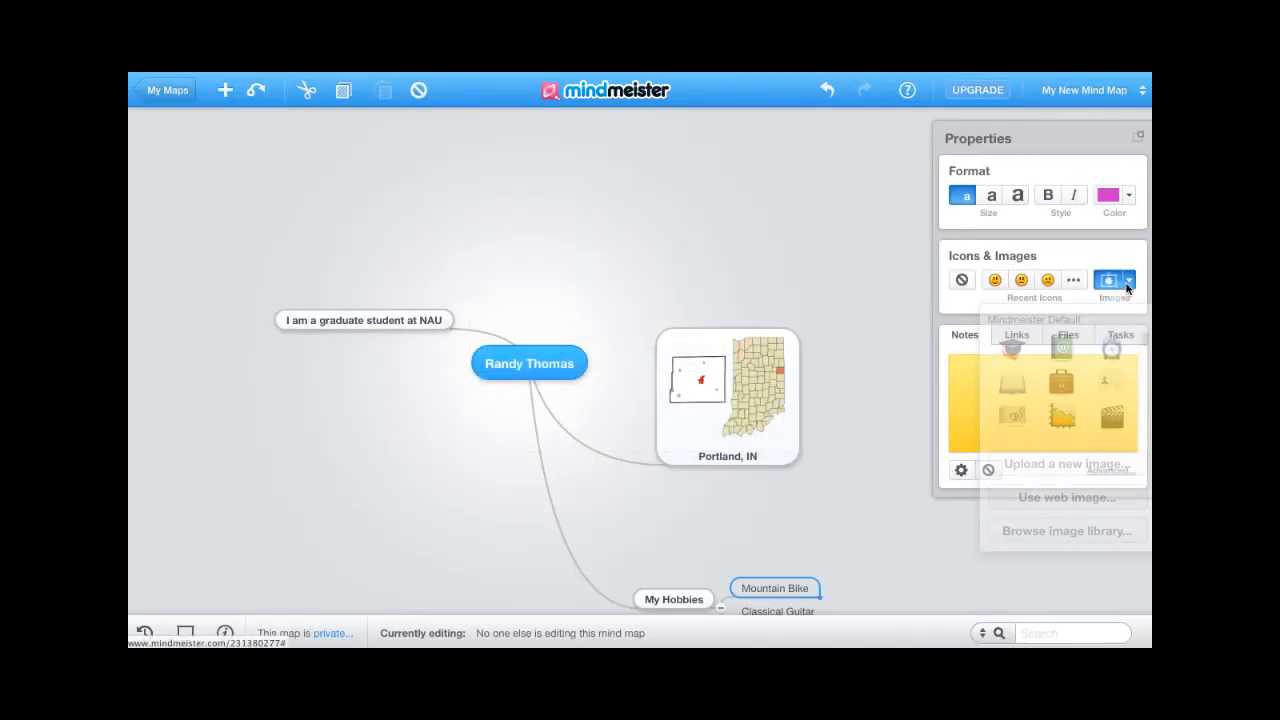
{"action": "left_click", "coordinate": [1064, 498]}
{"action": "left_click", "coordinate": [697, 333]}
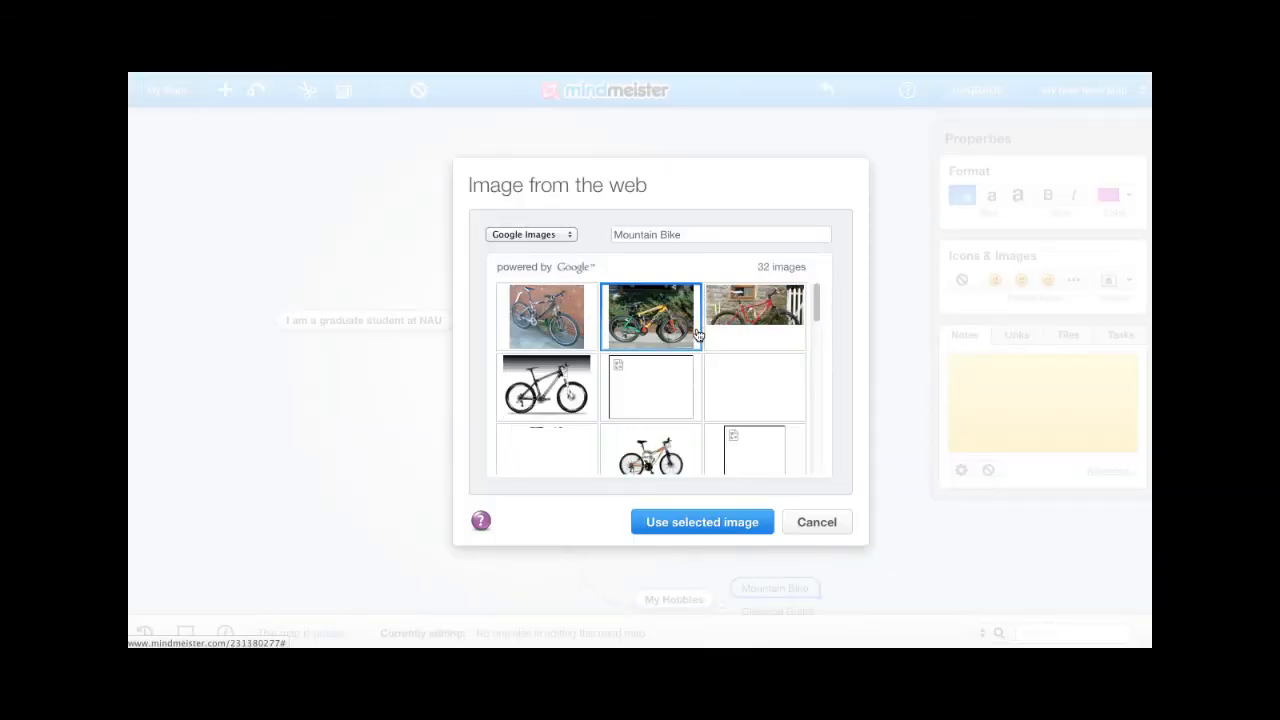
{"action": "left_click", "coordinate": [740, 363]}
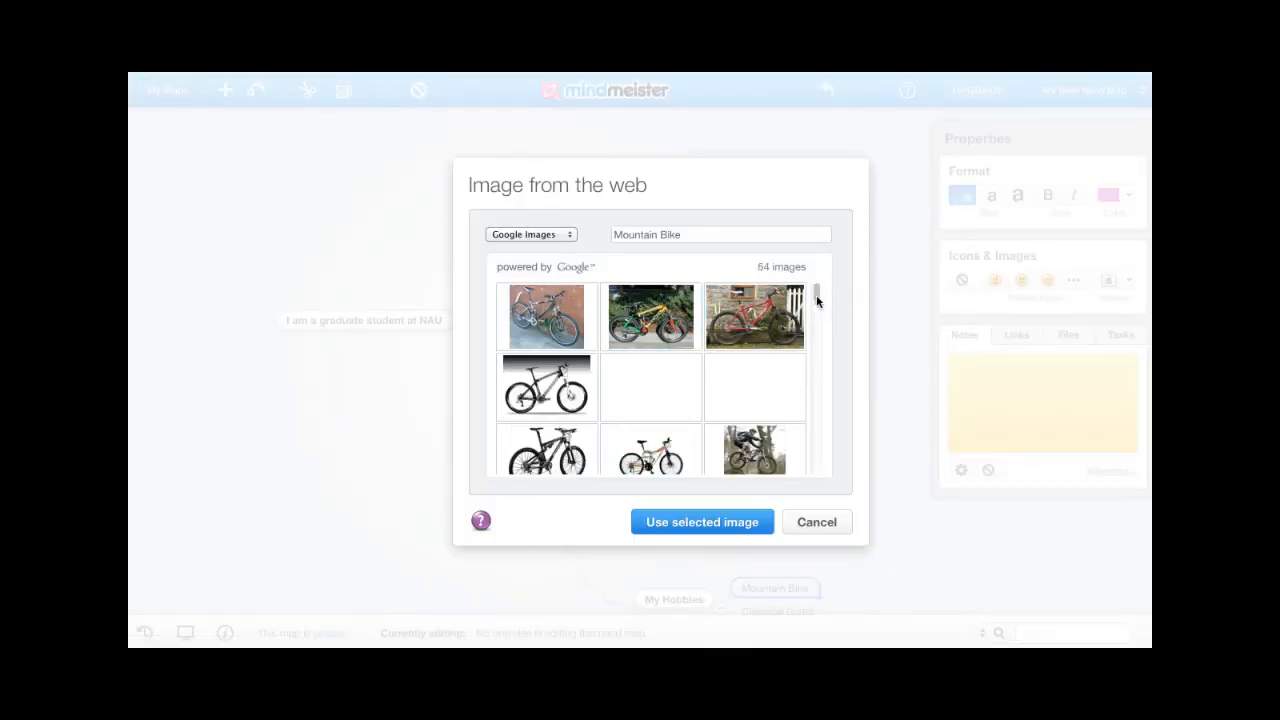
{"action": "scroll", "coordinate": [814, 298], "scroll_direction": "down", "scroll_amount": 2}
{"action": "left_click", "coordinate": [762, 408]}
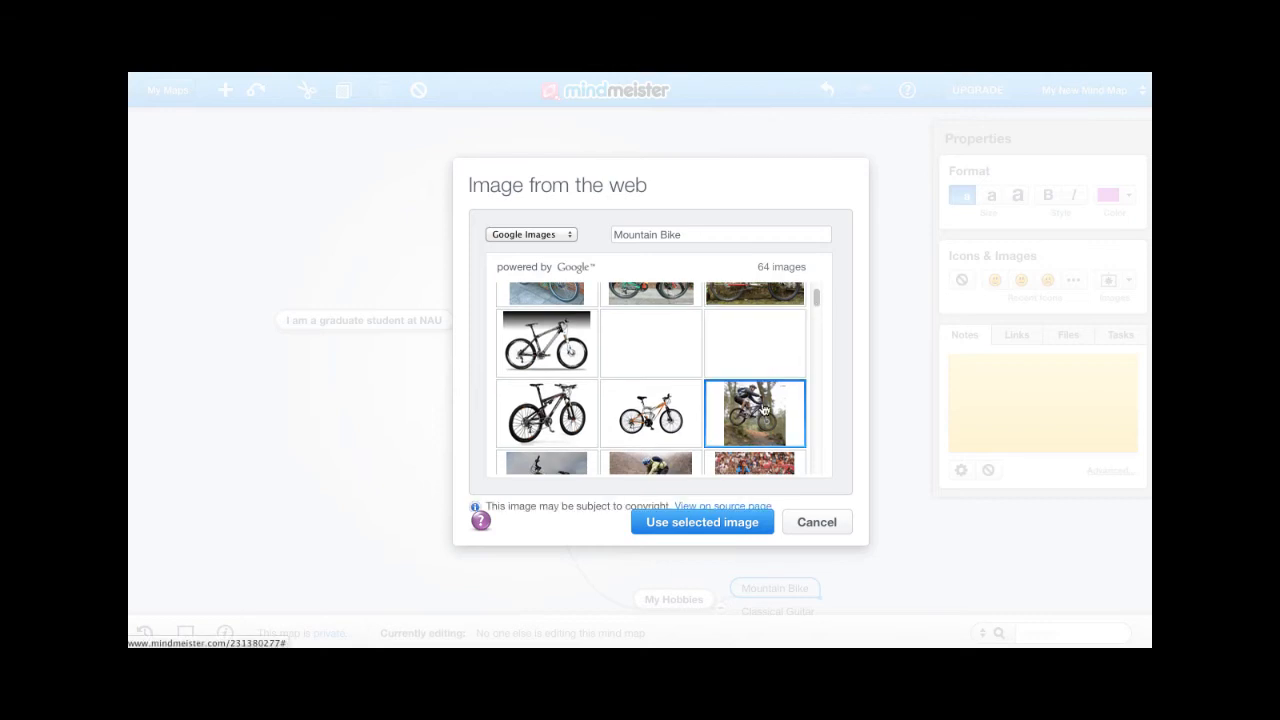
{"action": "left_click", "coordinate": [700, 525]}
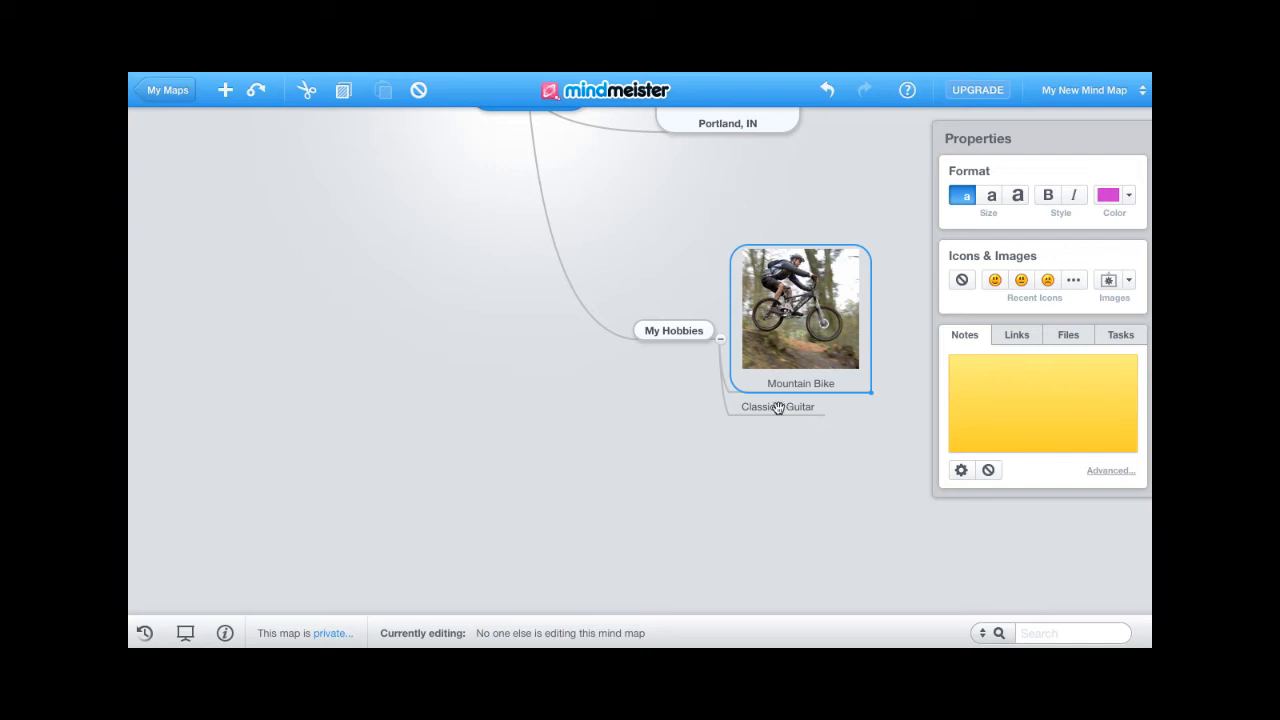
{"action": "scroll", "coordinate": [506, 359], "scroll_direction": "up", "scroll_amount": 1}
{"action": "scroll", "coordinate": [506, 359], "scroll_direction": "up", "scroll_amount": 3}
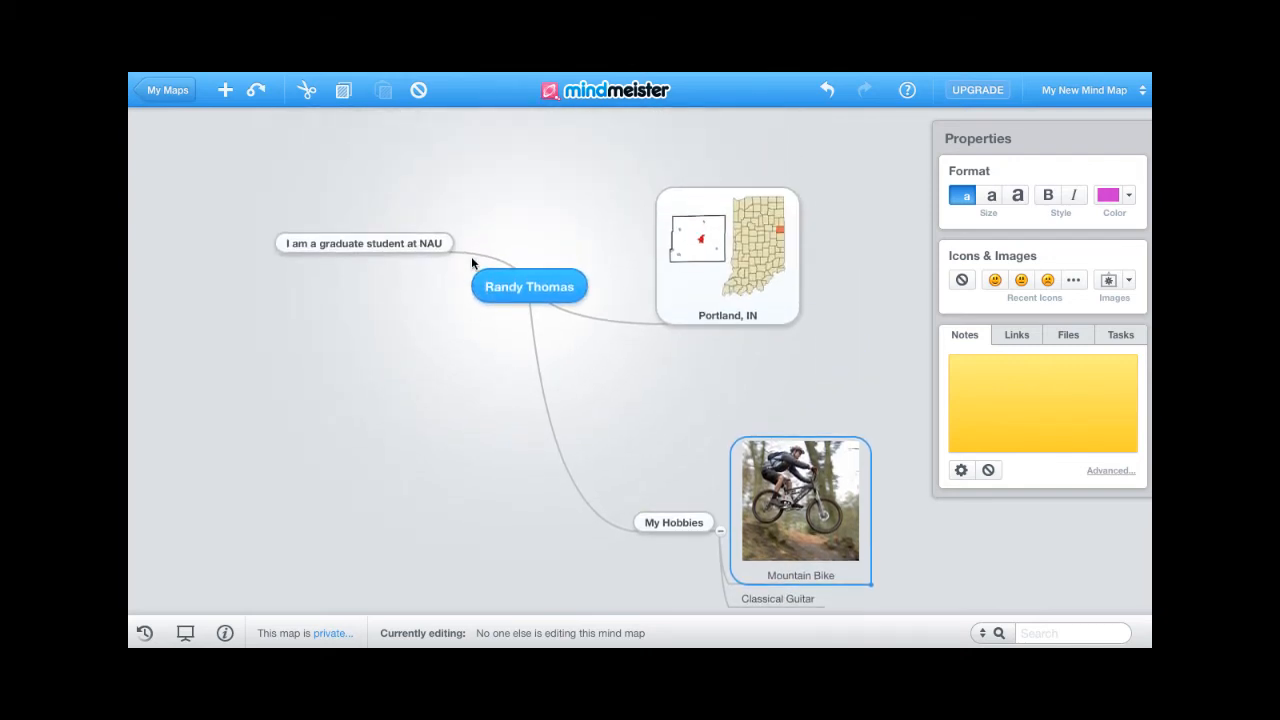
- Search web images for 'northern arizona university' and attach the NAU logo to the graduate-student topic
{"action": "left_click", "coordinate": [414, 243]}
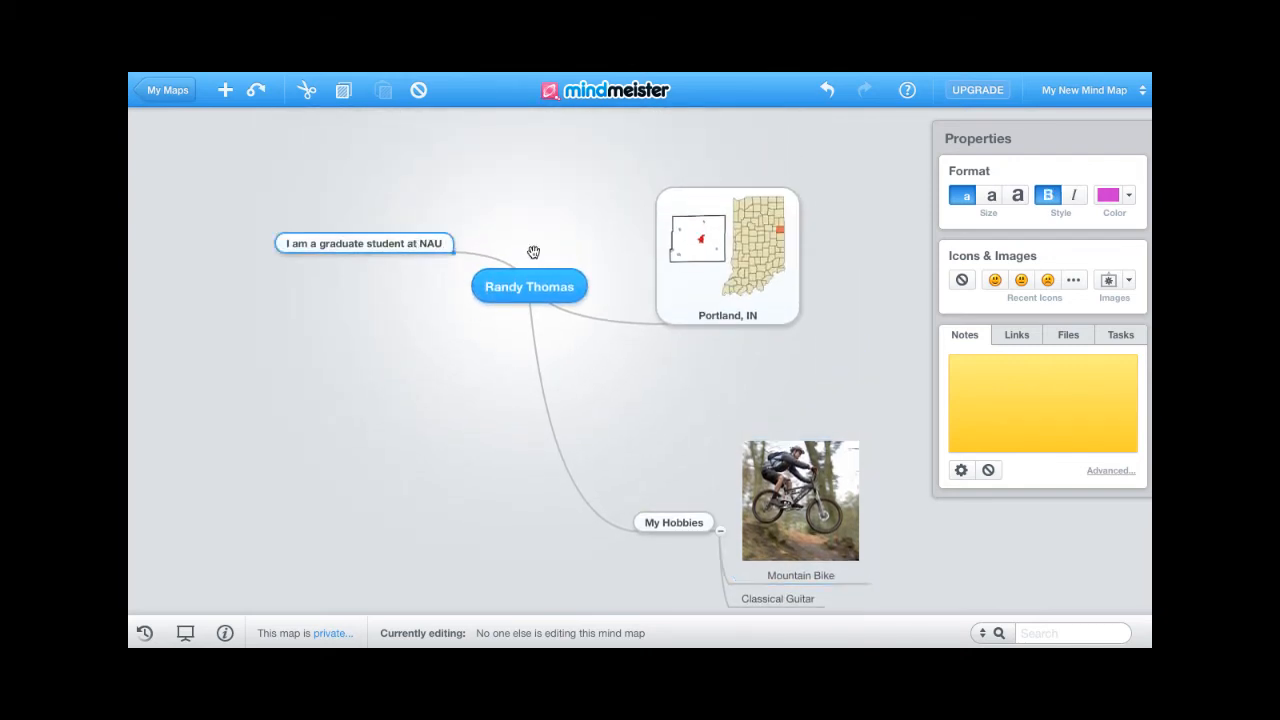
{"action": "left_click", "coordinate": [1127, 281]}
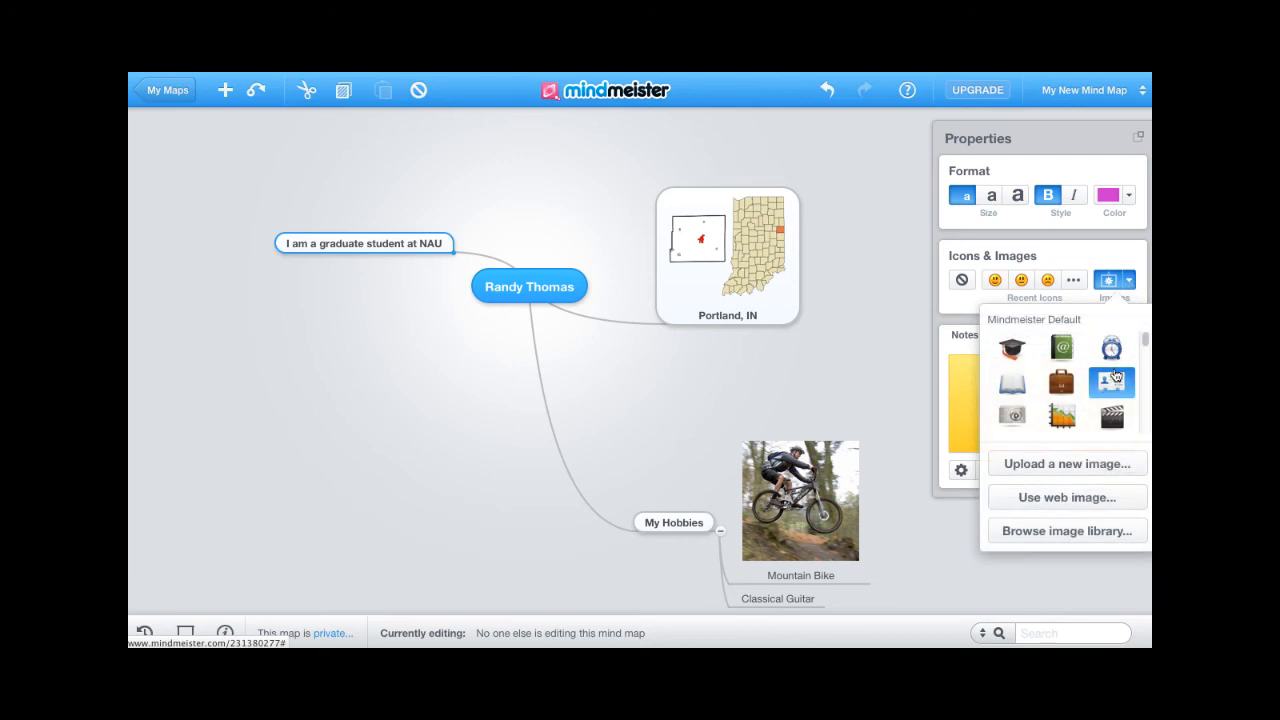
{"action": "left_click", "coordinate": [1072, 503]}
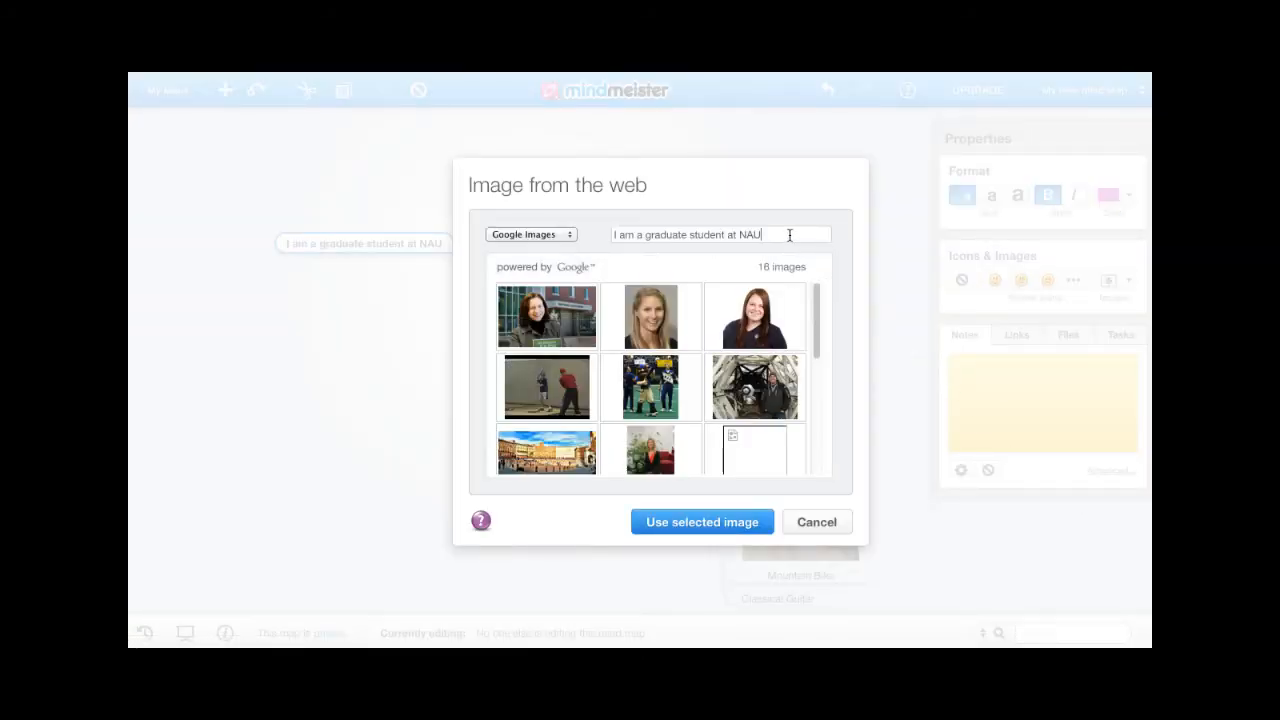
{"action": "triple_click", "coordinate": [789, 235]}
{"action": "type", "text": "northe"}
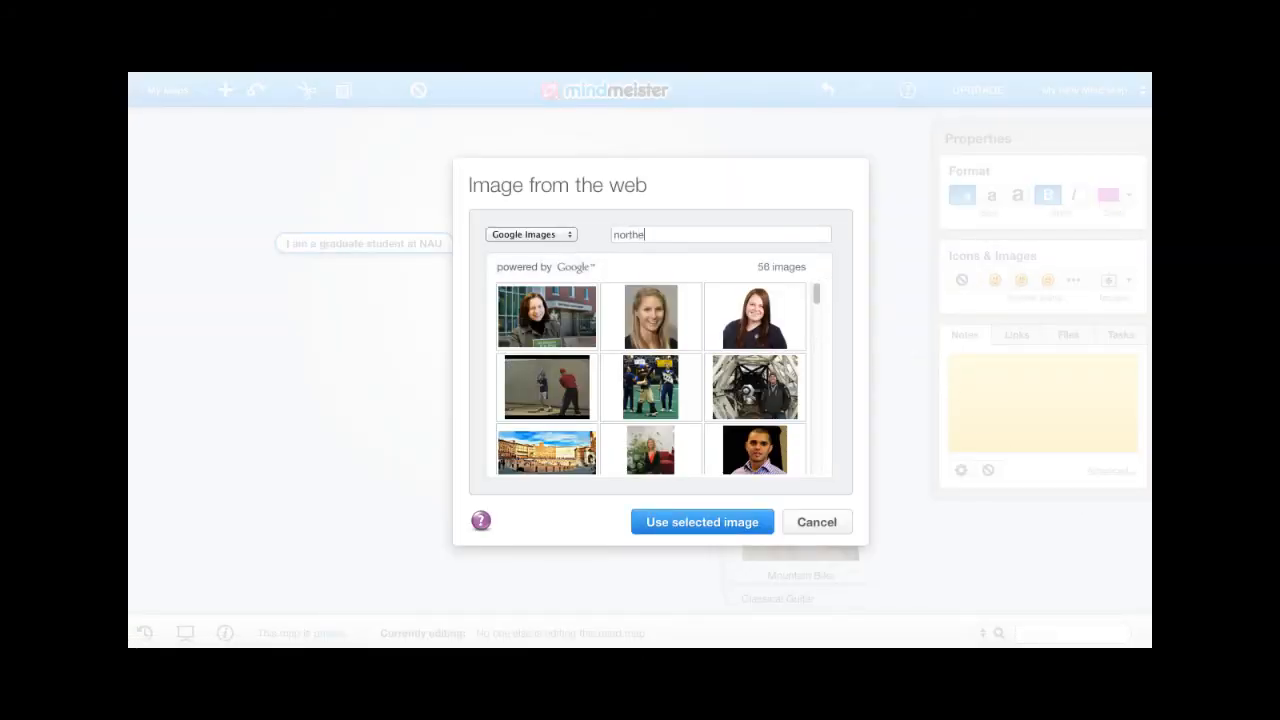
{"action": "type", "text": "rn arizona university"}
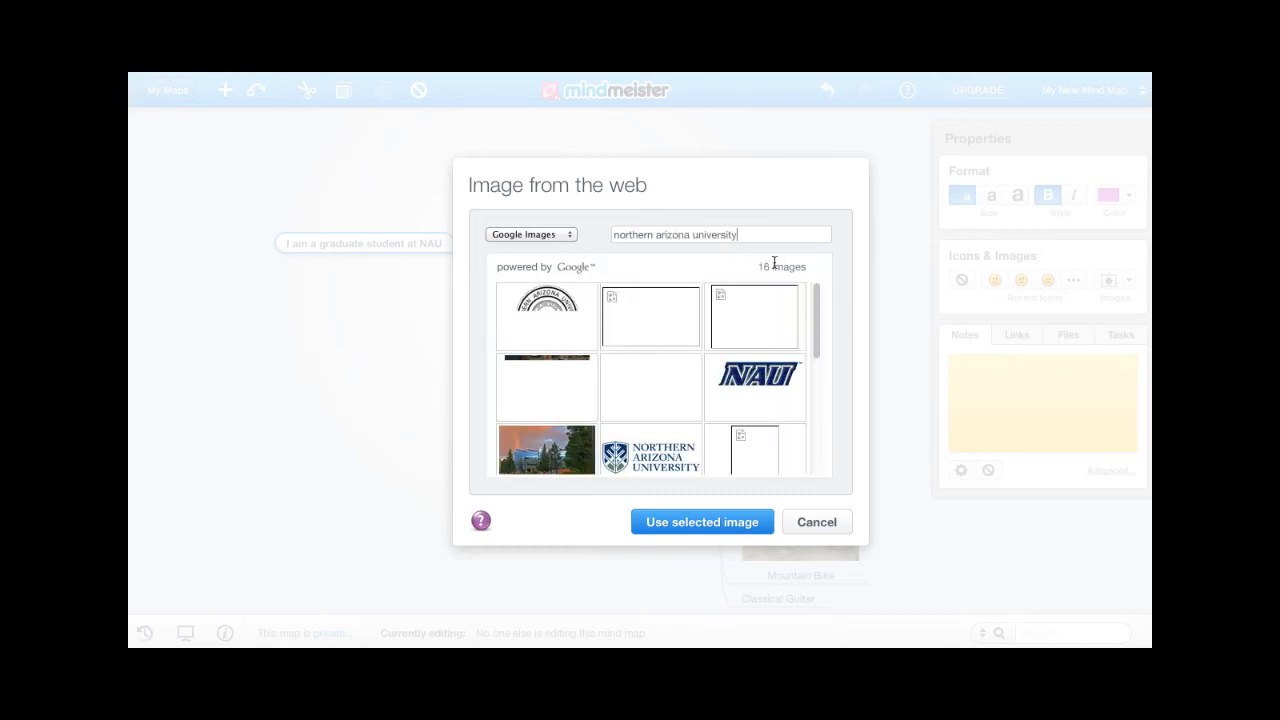
{"action": "left_click", "coordinate": [652, 452]}
{"action": "left_click", "coordinate": [689, 522]}
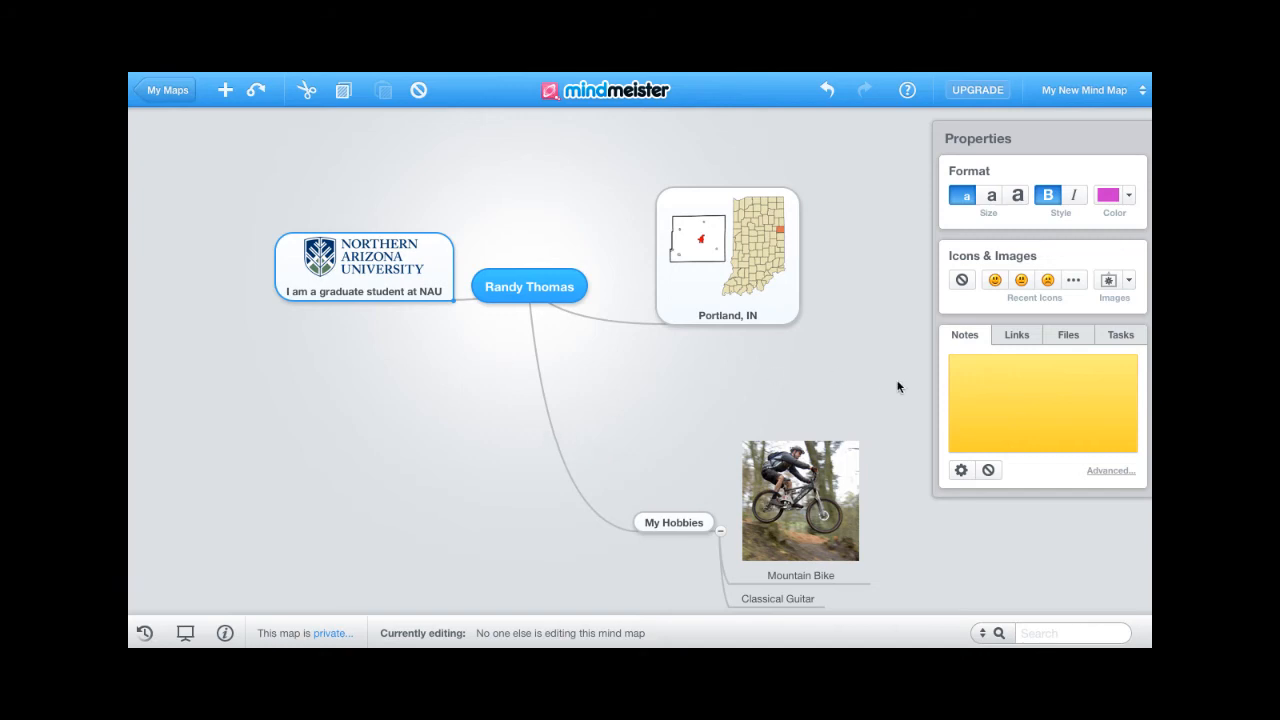
- Select the NAU node on the map
{"action": "scroll", "coordinate": [896, 389], "scroll_direction": "down", "scroll_amount": 1}
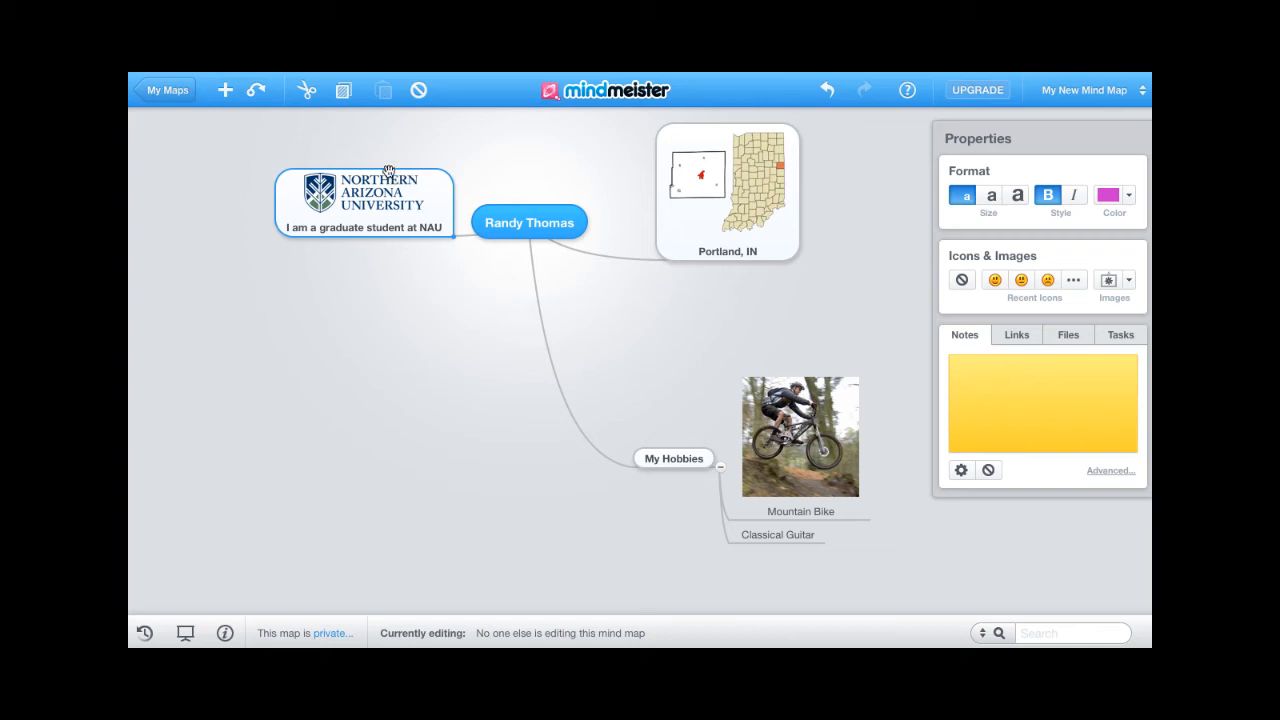
{"action": "mouse_move", "coordinate": [373, 210]}
{"action": "double_click", "coordinate": [367, 227]}
{"action": "key", "text": "Return"}
- Write 'I will graduate in April of 2013' in the NAU node's Notes box
{"action": "left_click", "coordinate": [970, 381]}
{"action": "type", "text": "I will graduate in April of 2013"}
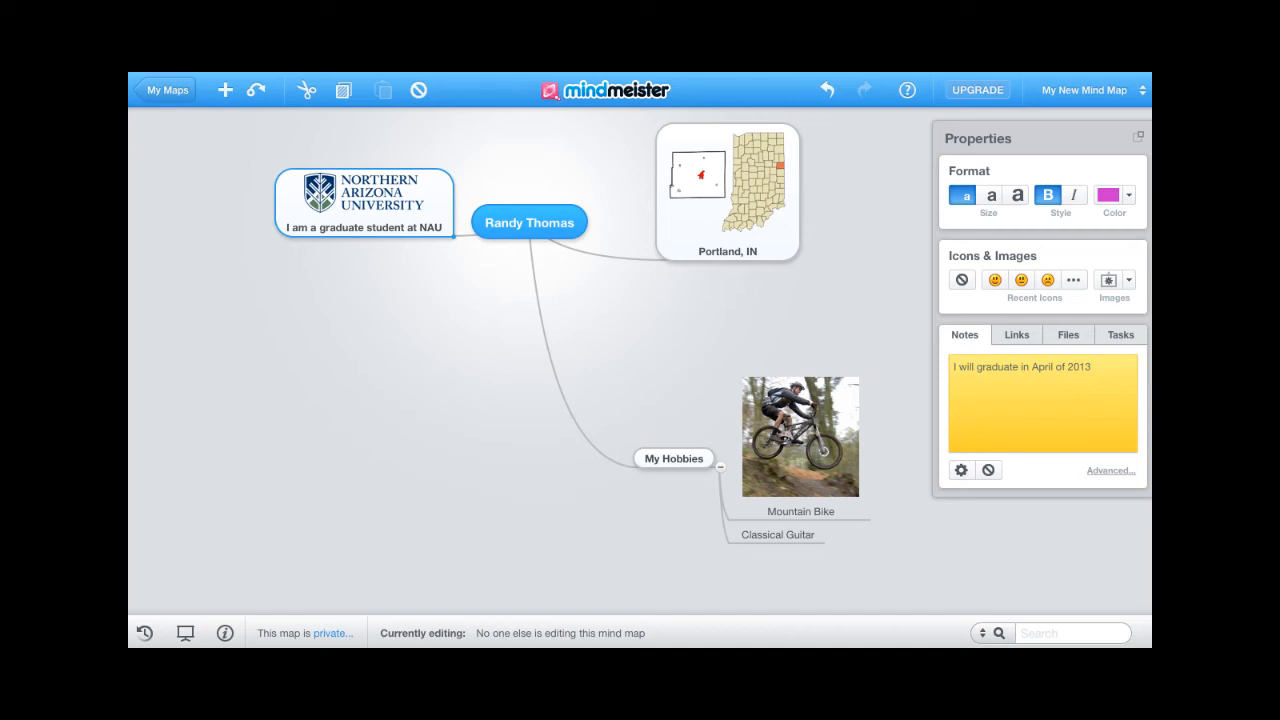
{"action": "left_click", "coordinate": [809, 343]}
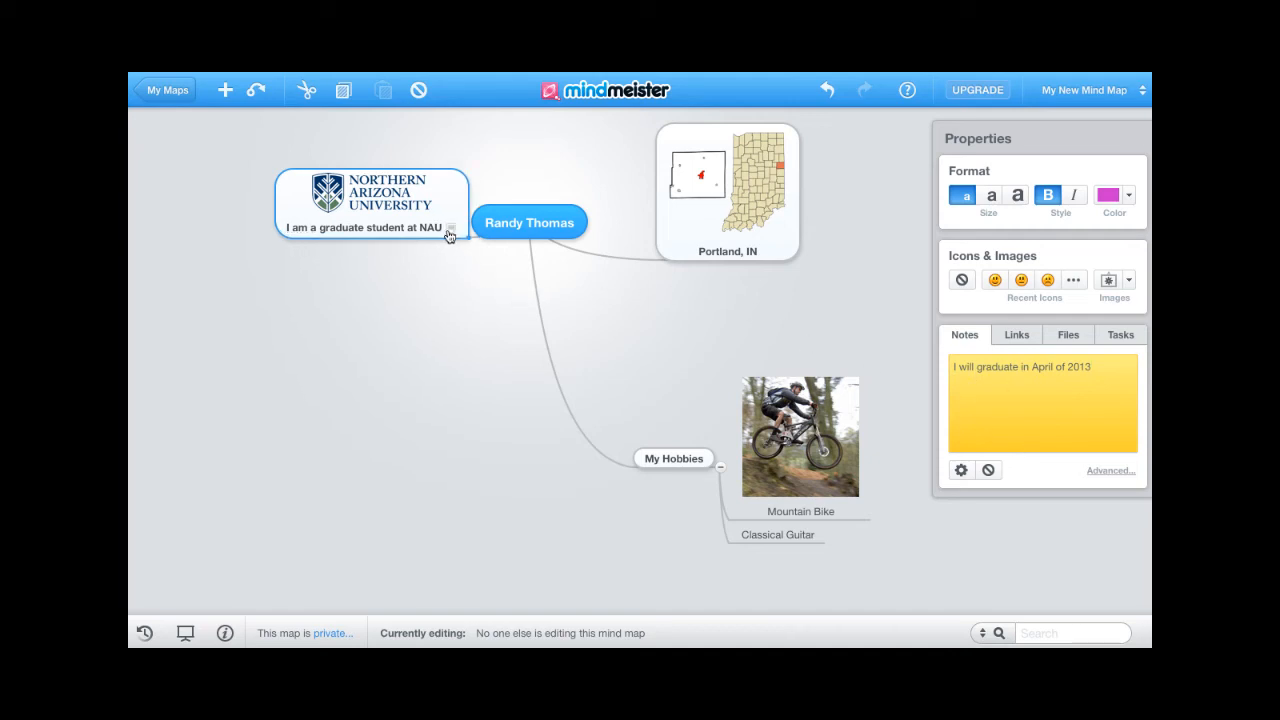
{"action": "mouse_move", "coordinate": [450, 232]}
- Paste the copied web address as a link on the Classical Guitar node
{"action": "left_click", "coordinate": [777, 535]}
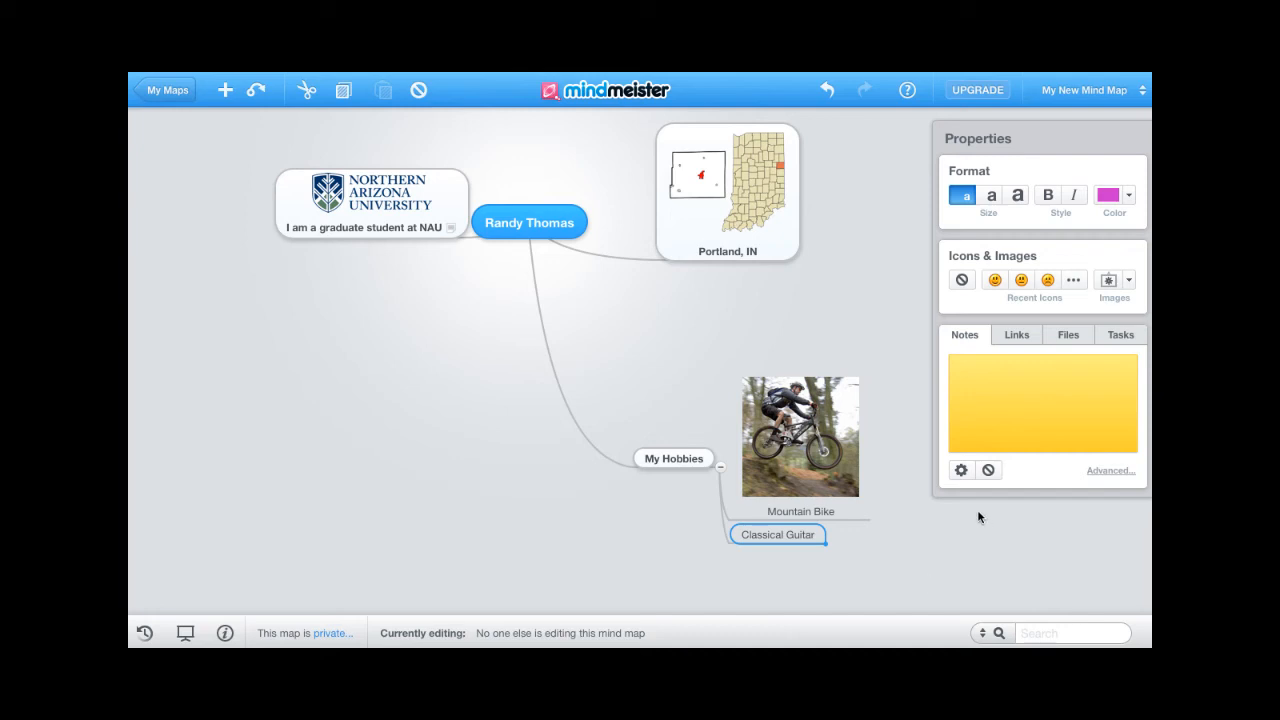
{"action": "left_click", "coordinate": [1017, 336]}
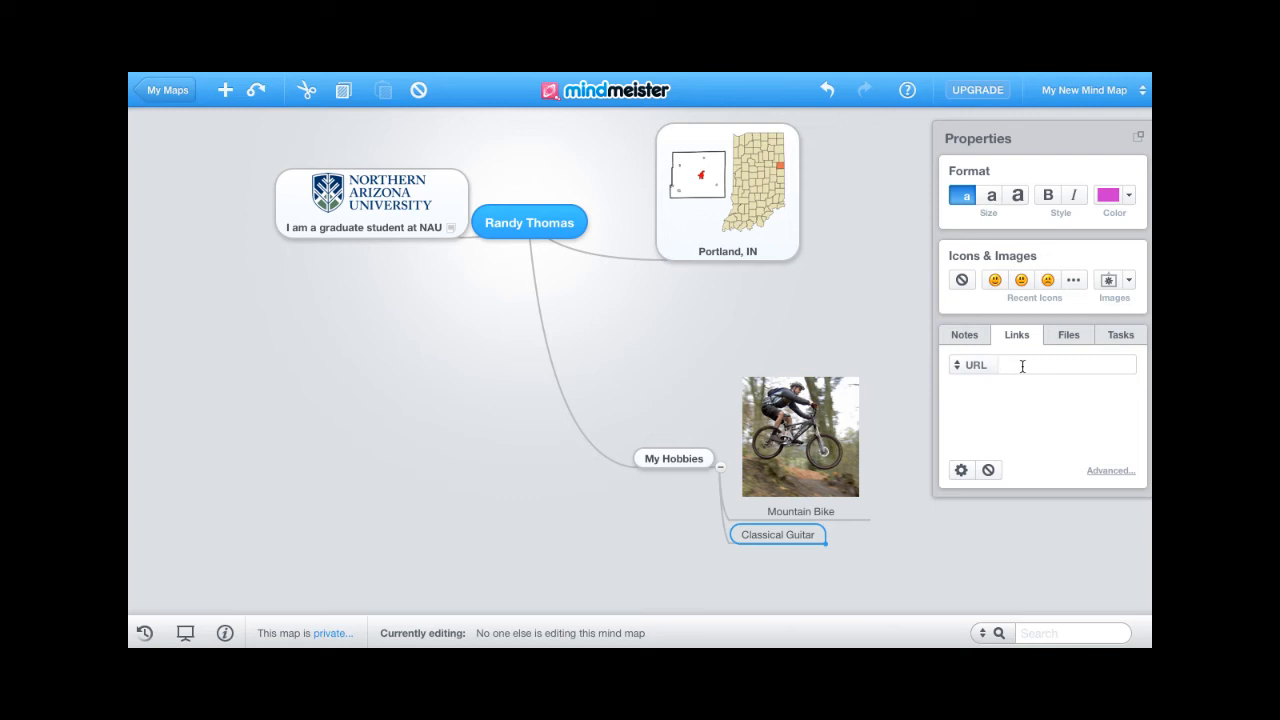
{"action": "key", "text": "ctrl+v"}
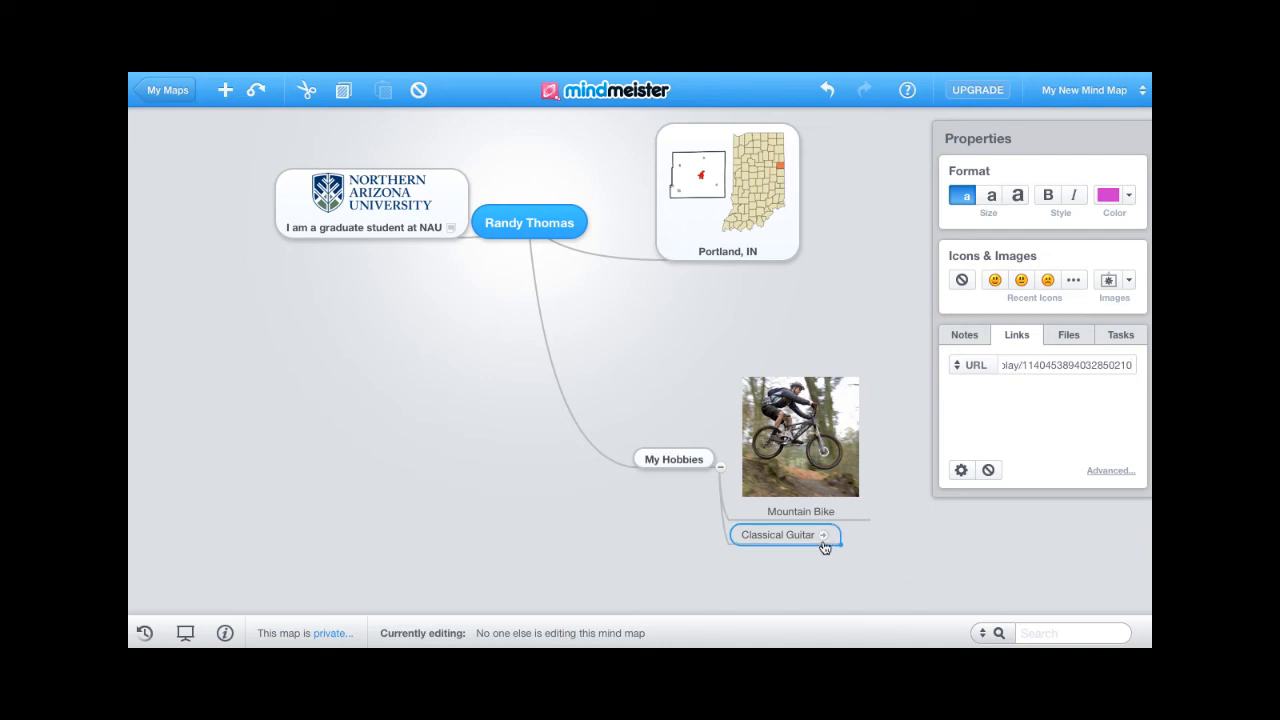
{"action": "scroll", "coordinate": [914, 491], "scroll_direction": "down", "scroll_amount": 1}
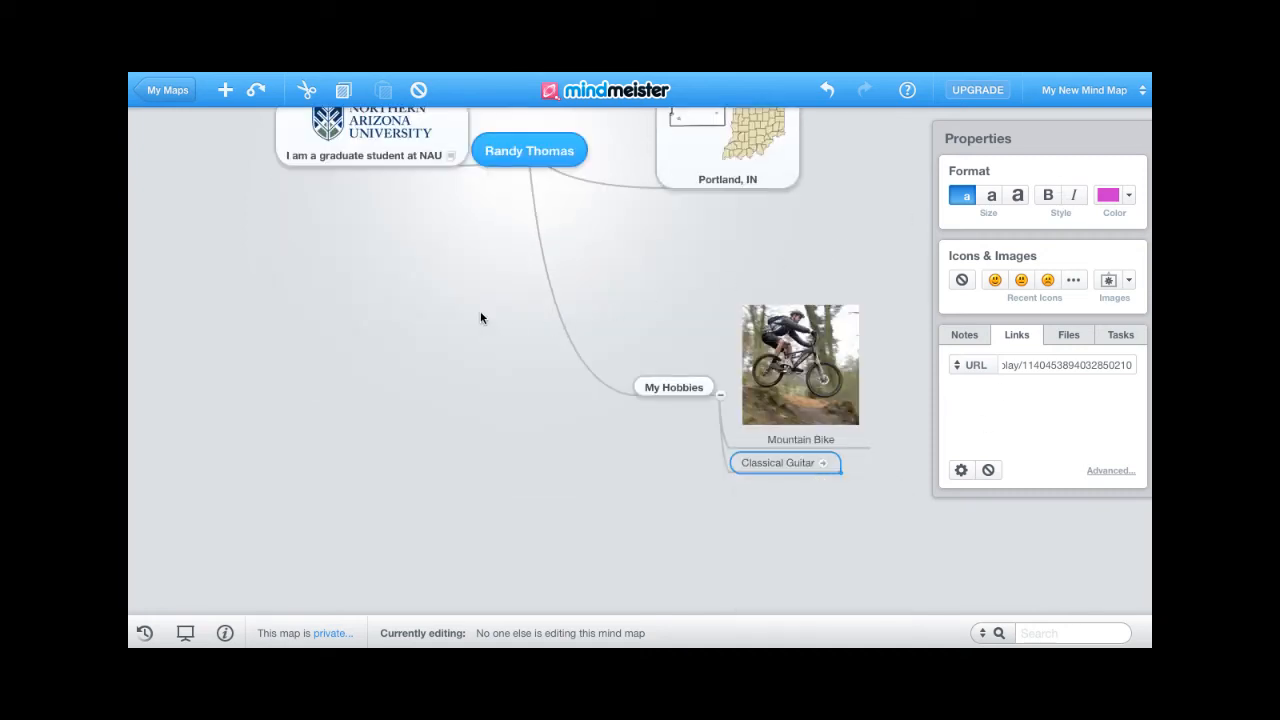
{"action": "scroll", "coordinate": [472, 350], "scroll_direction": "up", "scroll_amount": 2}
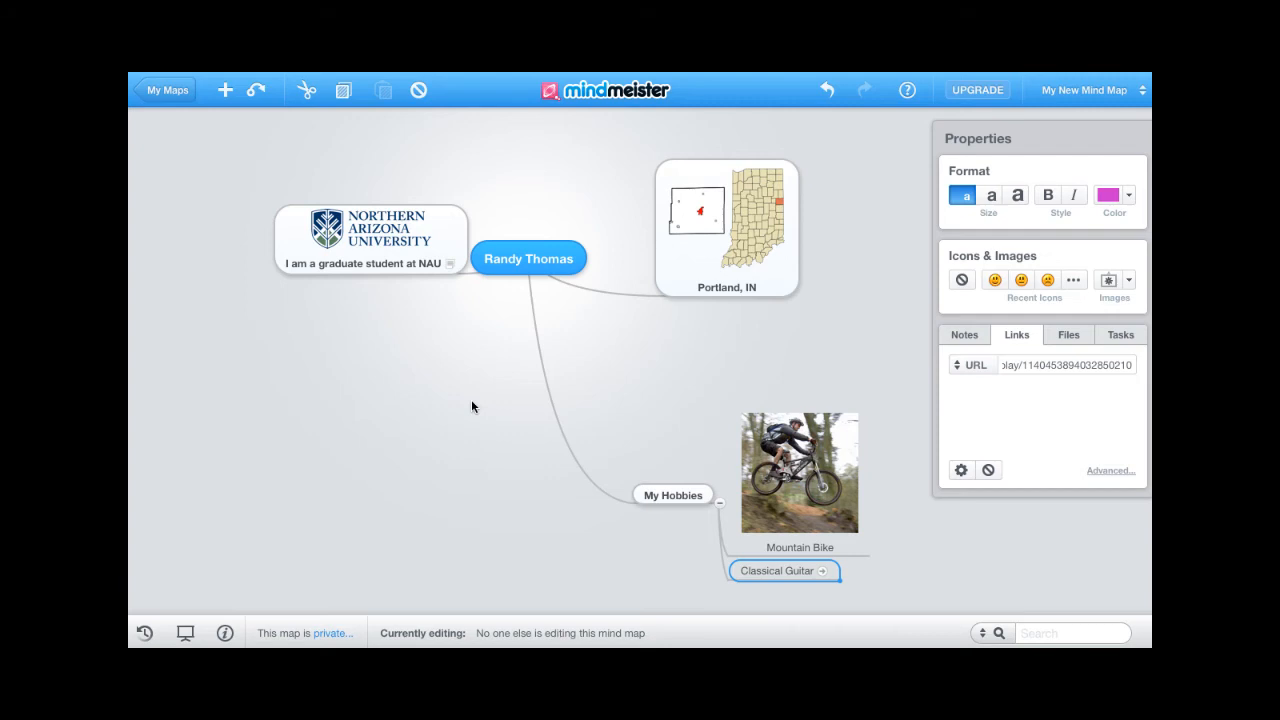
{"action": "left_click", "coordinate": [531, 260]}
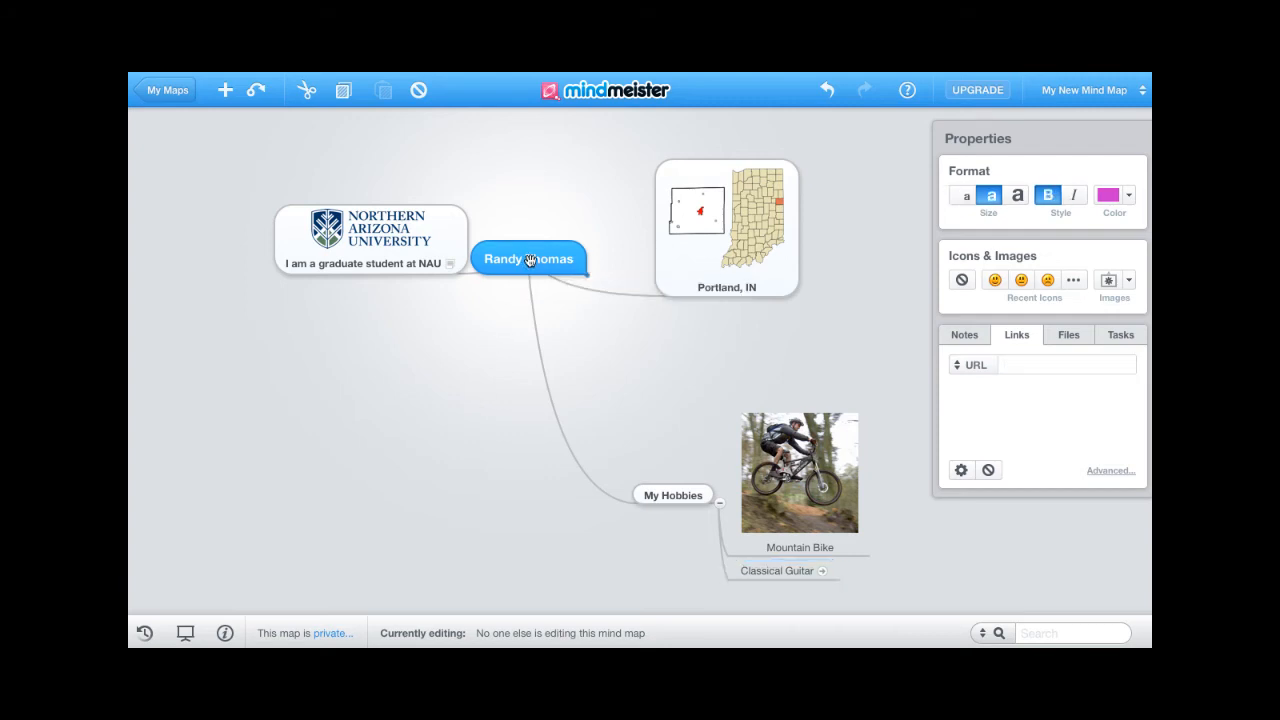
{"action": "double_click", "coordinate": [543, 262]}
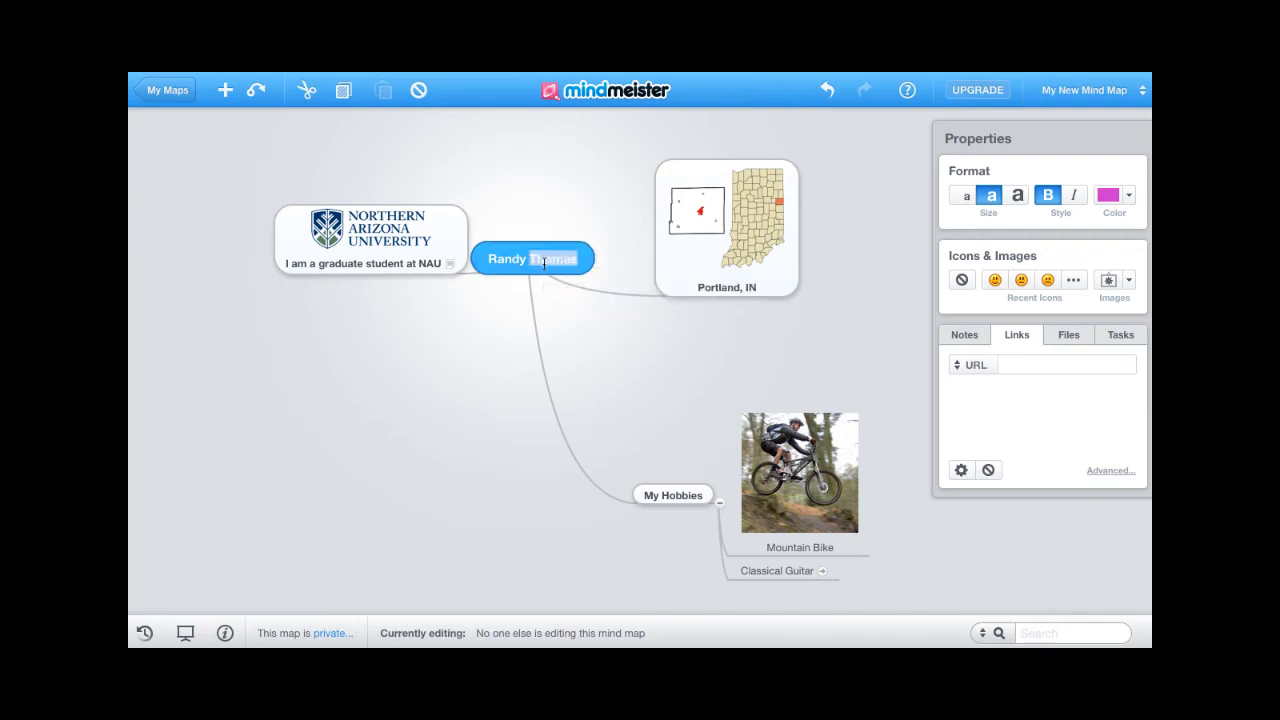
{"action": "left_click", "coordinate": [507, 258]}
{"action": "left_click_drag", "start_coordinate": [489, 257], "coordinate": [589, 262]}
{"action": "left_click", "coordinate": [1016, 198]}
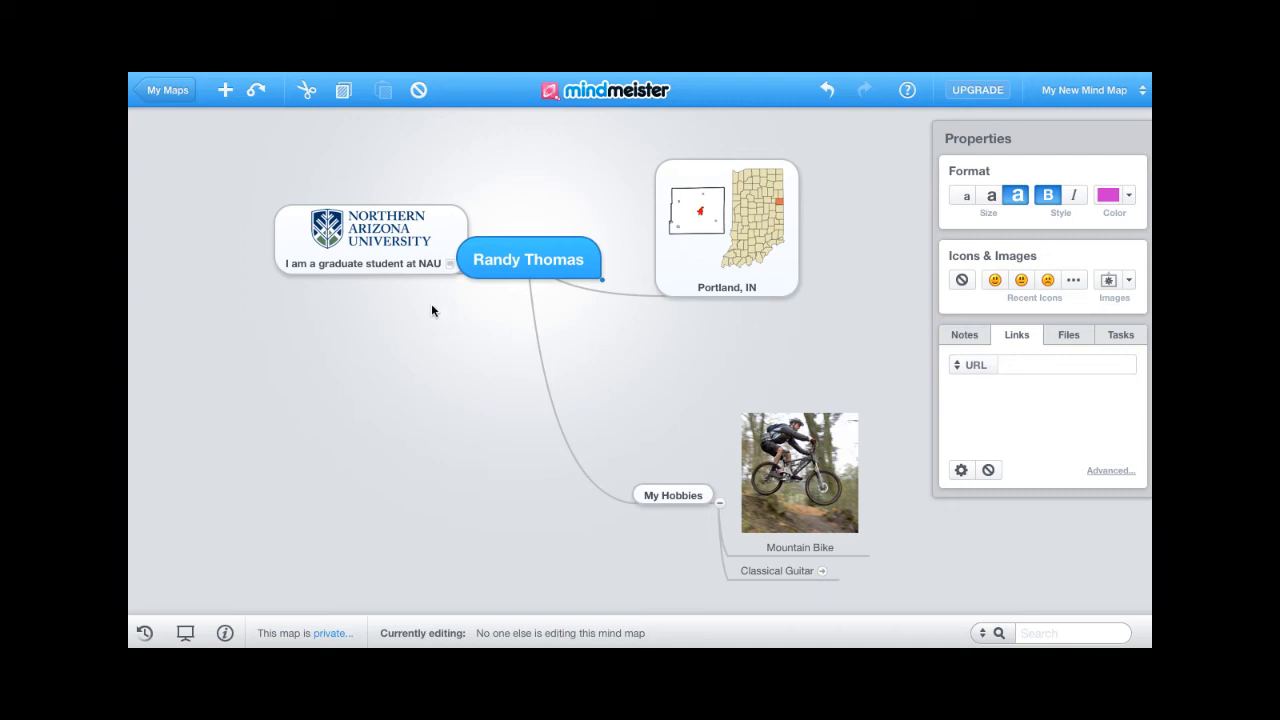
- Set the NAU, Portland, IN and My Hobbies labels to medium text size
{"action": "left_click", "coordinate": [393, 261]}
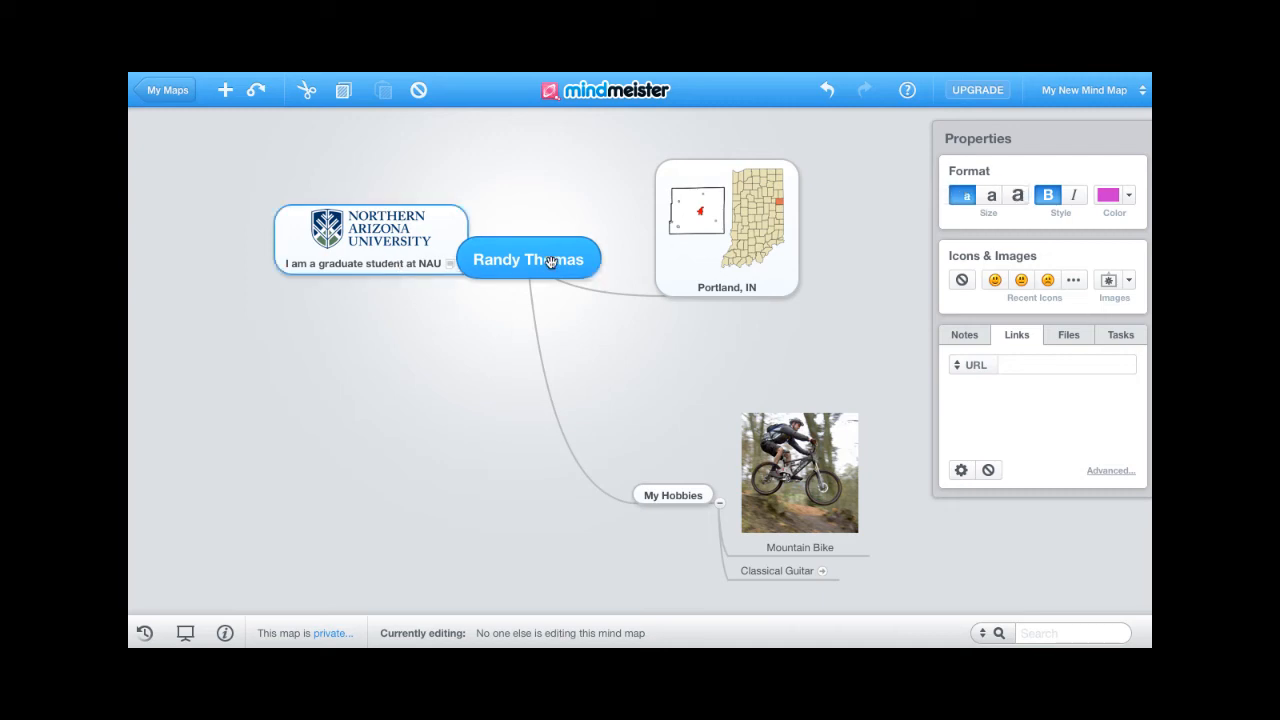
{"action": "double_click", "coordinate": [415, 264]}
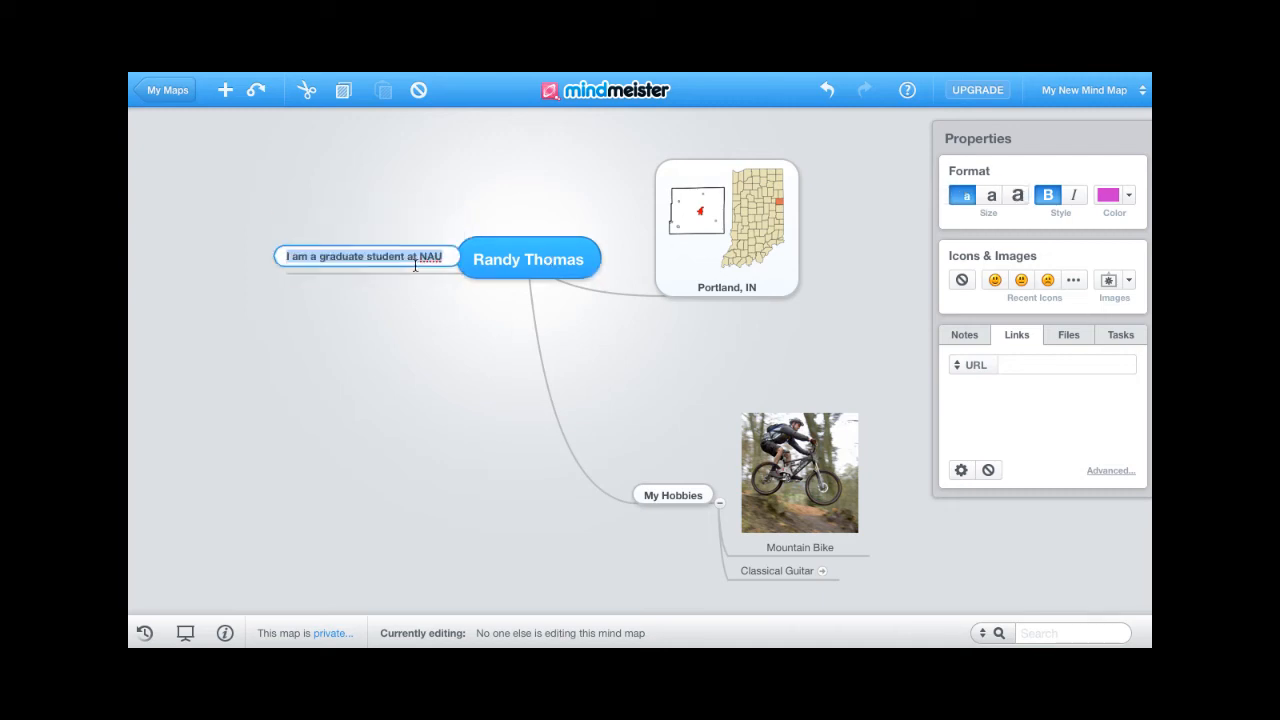
{"action": "left_click", "coordinate": [988, 197]}
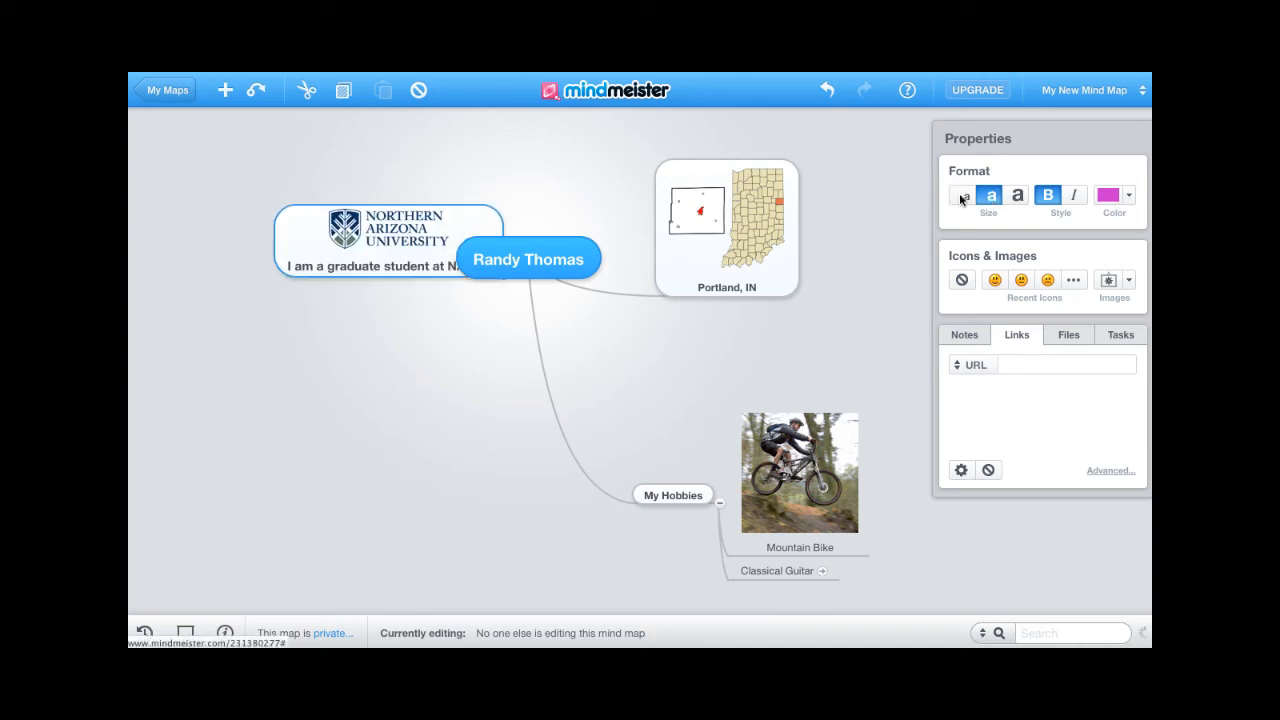
{"action": "double_click", "coordinate": [729, 286]}
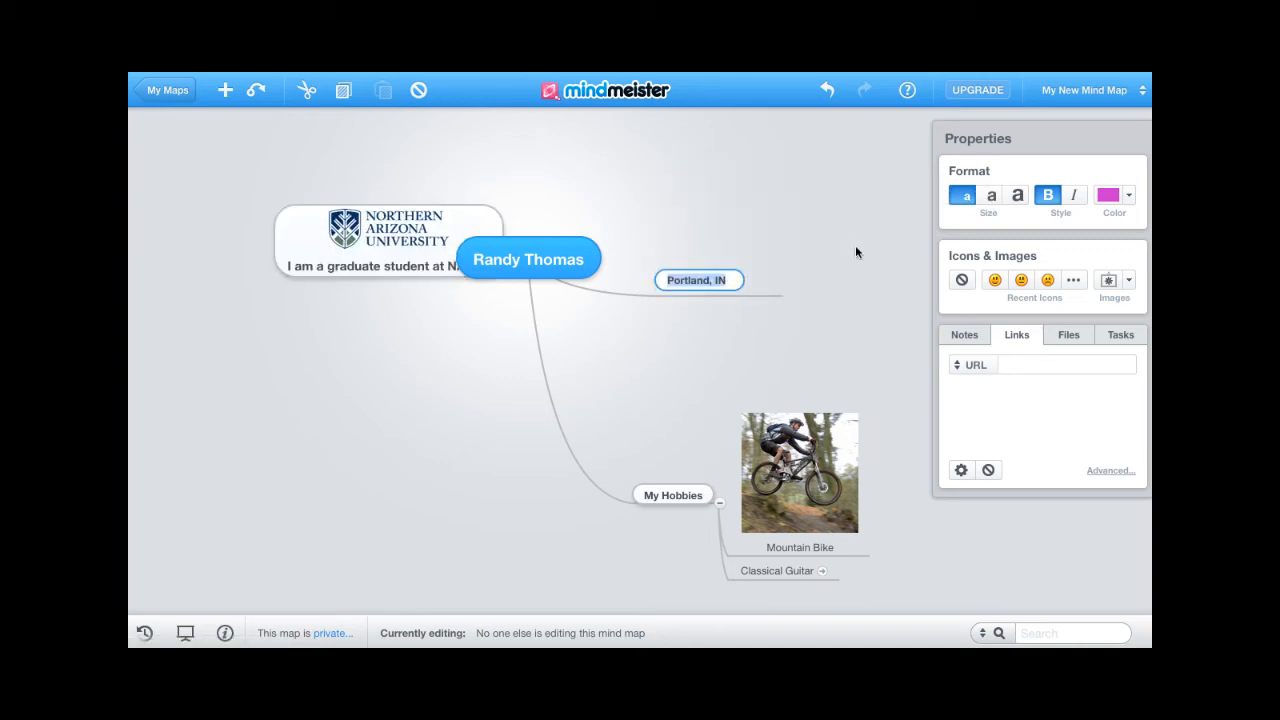
{"action": "left_click", "coordinate": [988, 196]}
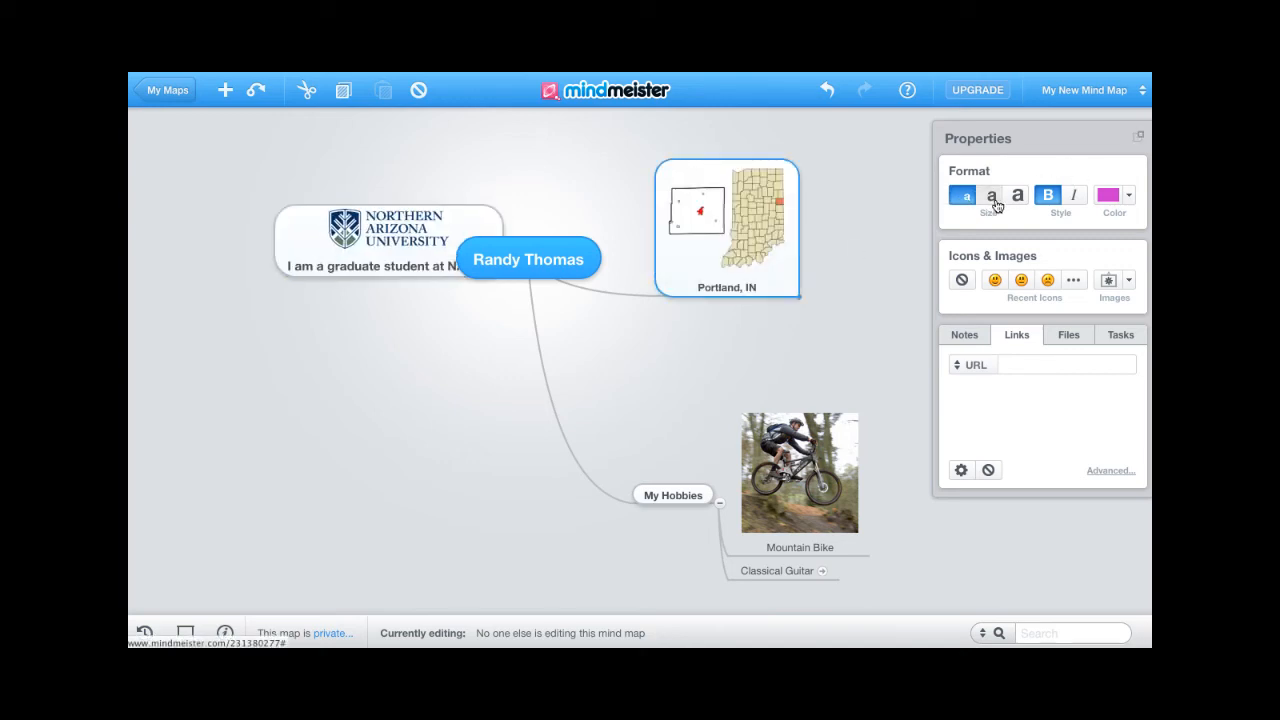
{"action": "left_click", "coordinate": [676, 500]}
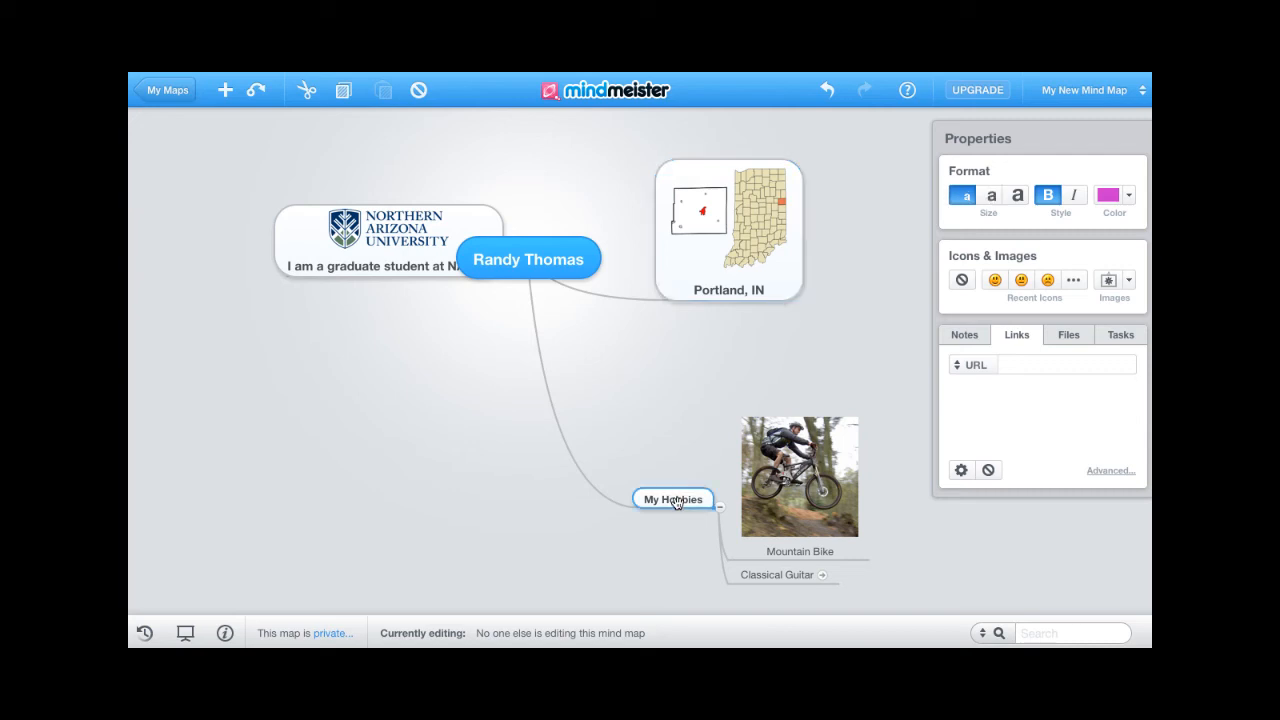
{"action": "left_click", "coordinate": [991, 197]}
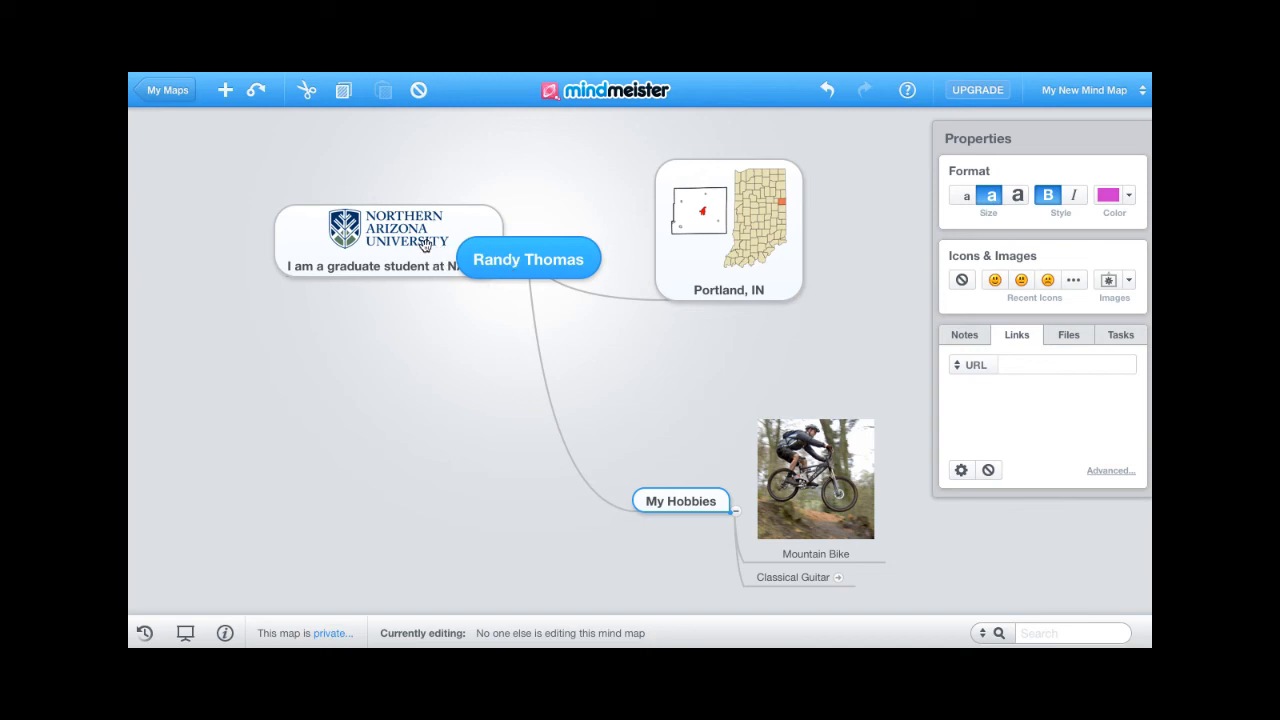
- Move NAU up and left and Portland, IN farther right to spread the map
{"action": "left_click_drag", "start_coordinate": [425, 245], "coordinate": [325, 190]}
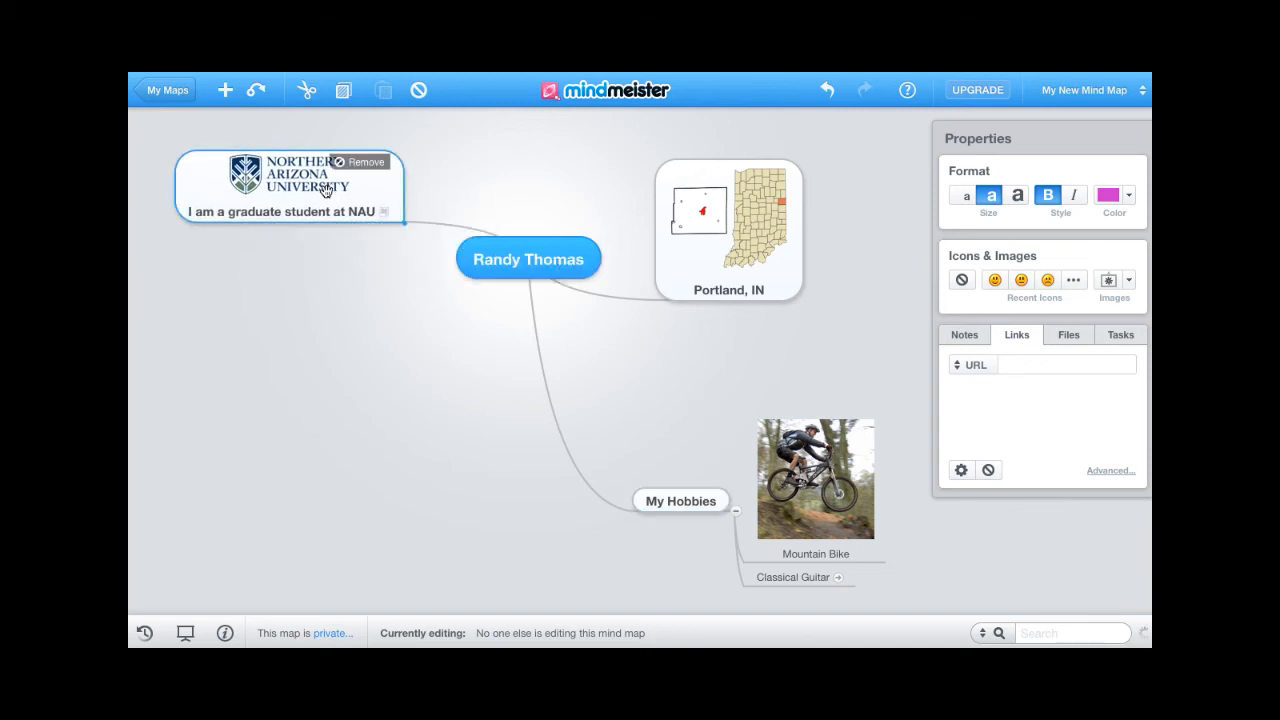
{"action": "left_click_drag", "start_coordinate": [381, 332], "coordinate": [381, 337]}
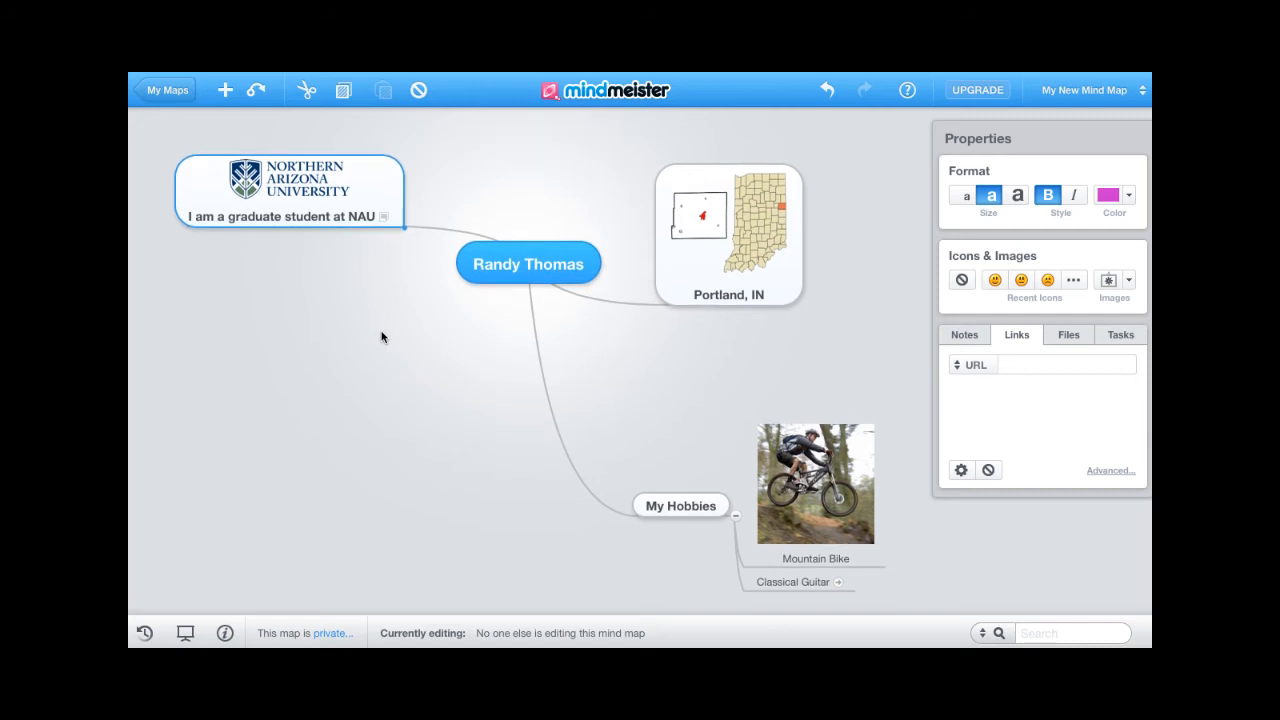
{"action": "left_click_drag", "start_coordinate": [678, 263], "coordinate": [700, 251]}
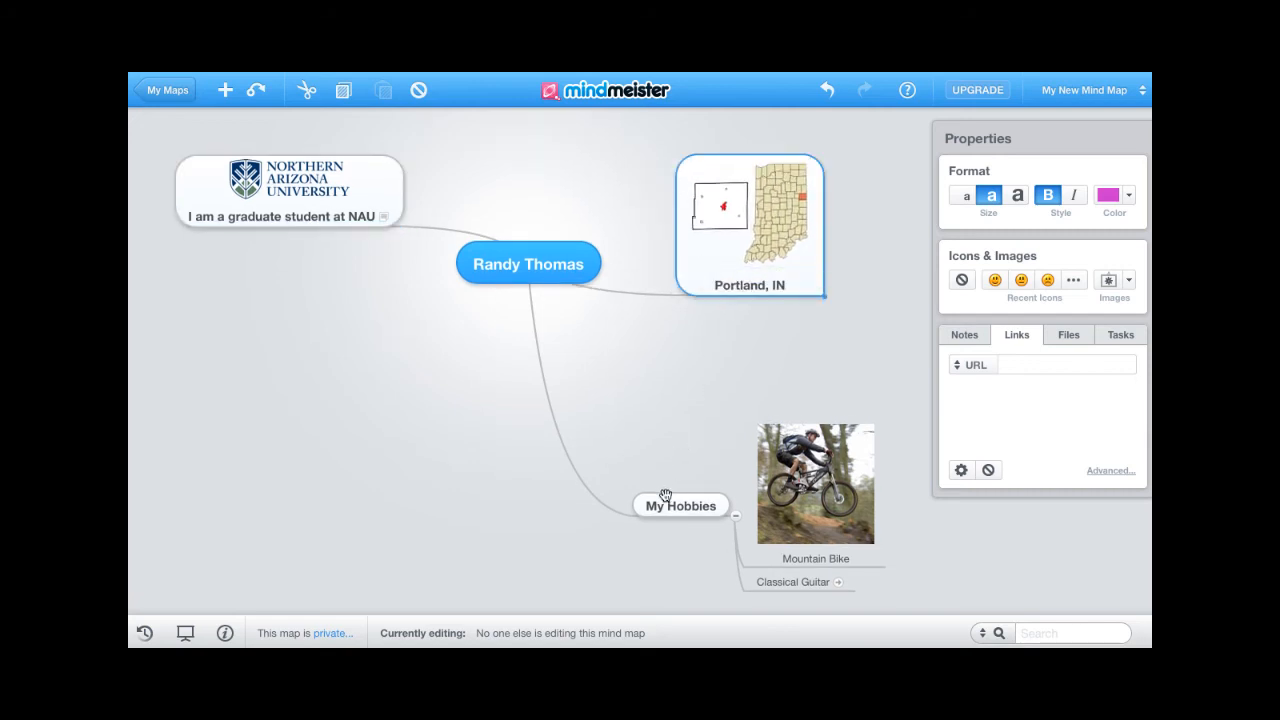
{"action": "left_click_drag", "start_coordinate": [311, 212], "coordinate": [300, 208]}
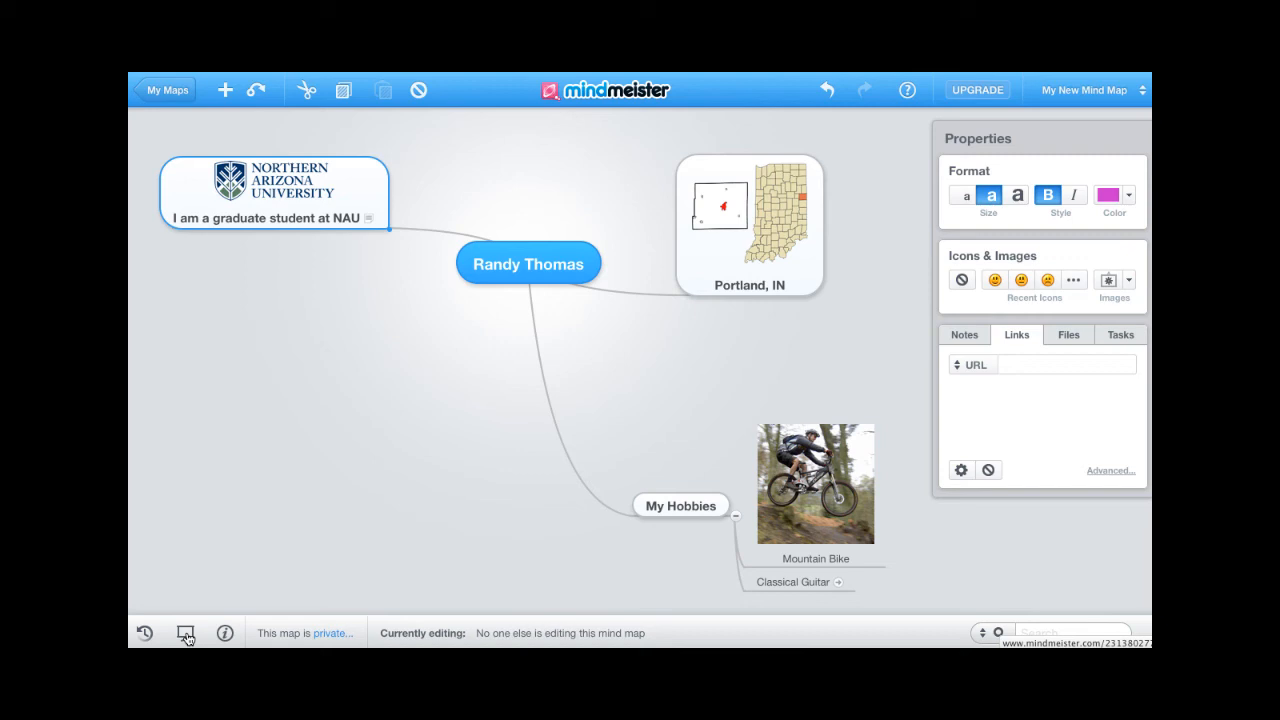
- Frame the central node and Portland, IN as slides 1 and 2
{"action": "left_click", "coordinate": [186, 634]}
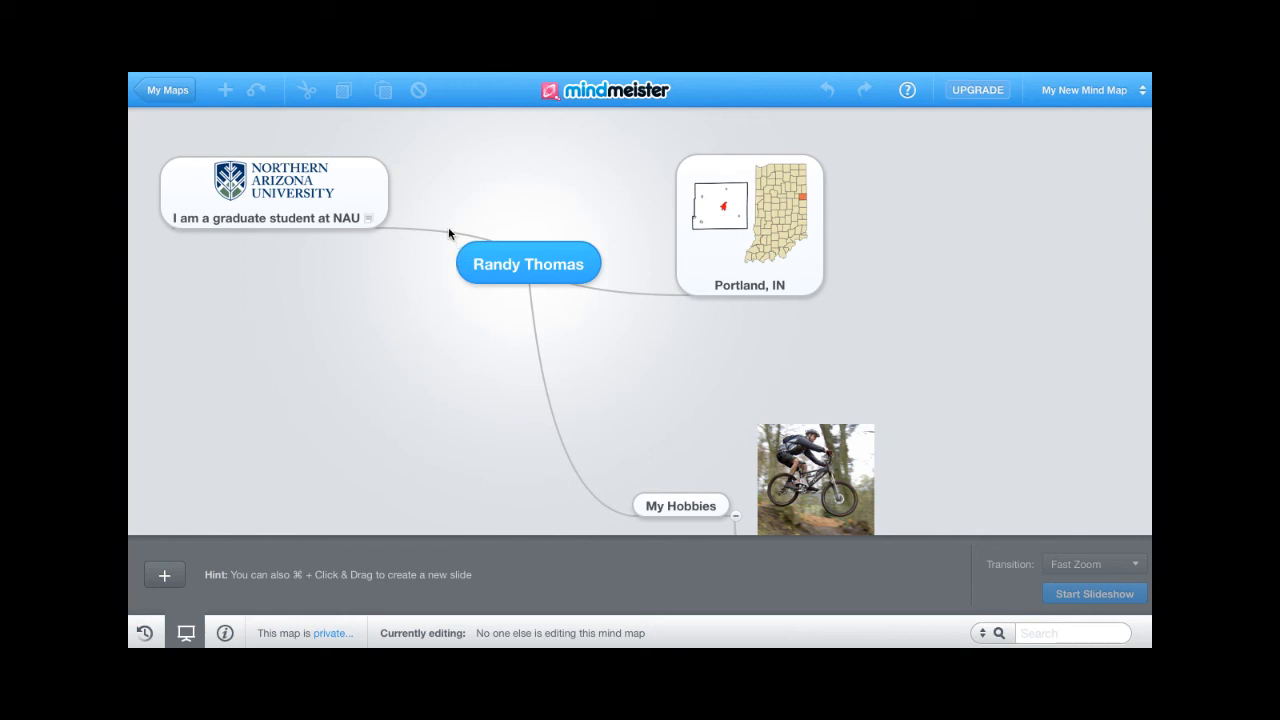
{"action": "left_click_drag", "start_coordinate": [449, 229], "coordinate": [612, 291]}
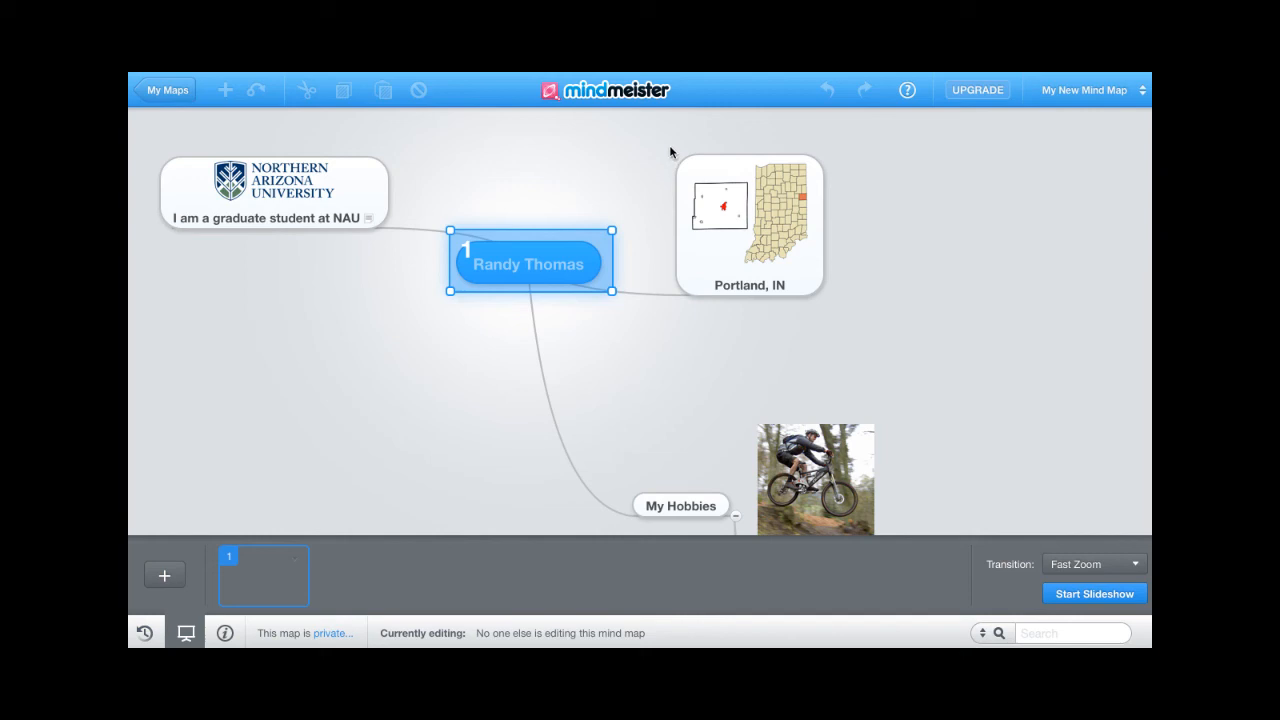
{"action": "left_click_drag", "start_coordinate": [671, 149], "coordinate": [841, 316]}
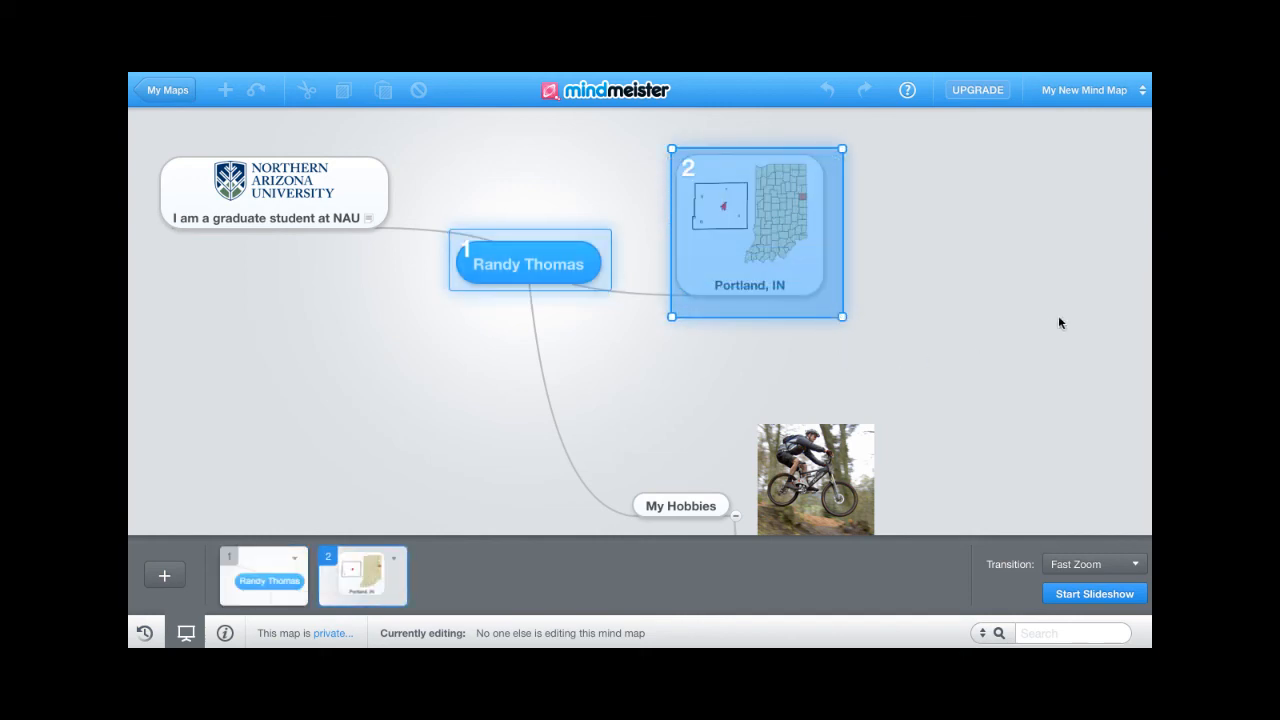
- Frame My Hobbies, Mountain Bike, Classical Guitar and NAU as slides 3 to 6
{"action": "left_click_drag", "start_coordinate": [984, 403], "coordinate": [906, 272]}
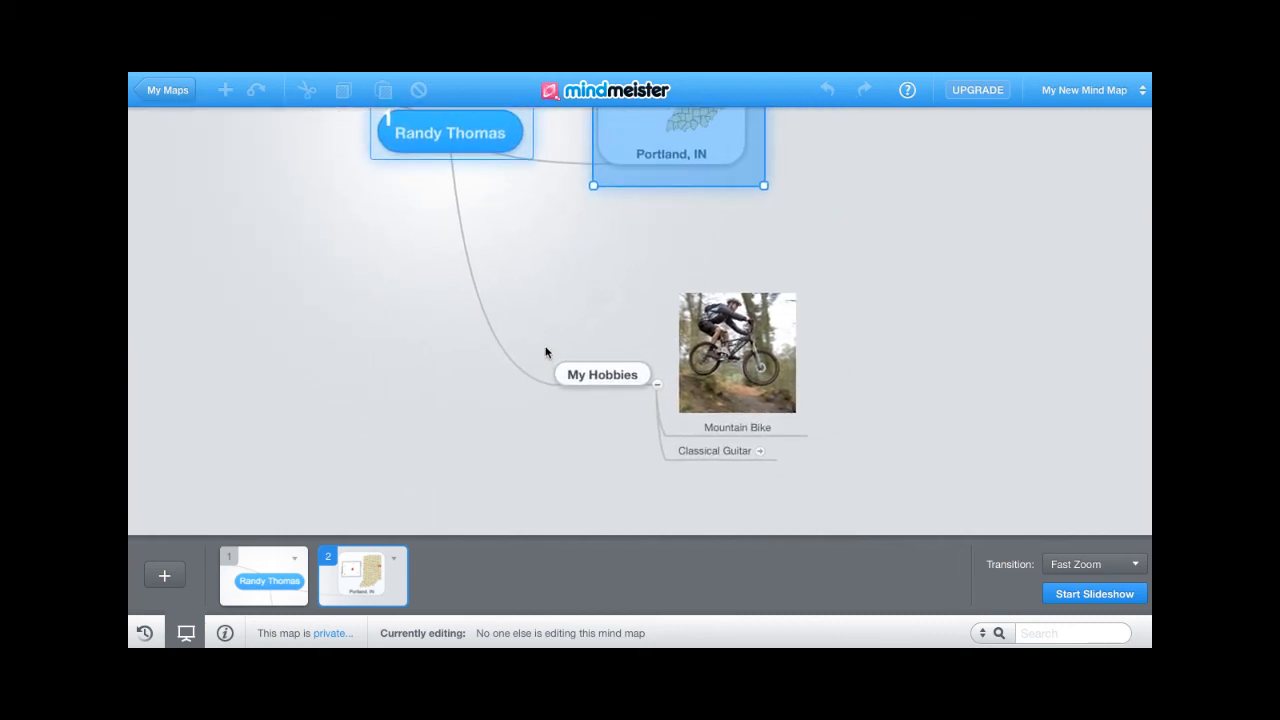
{"action": "left_click_drag", "start_coordinate": [545, 346], "coordinate": [658, 398]}
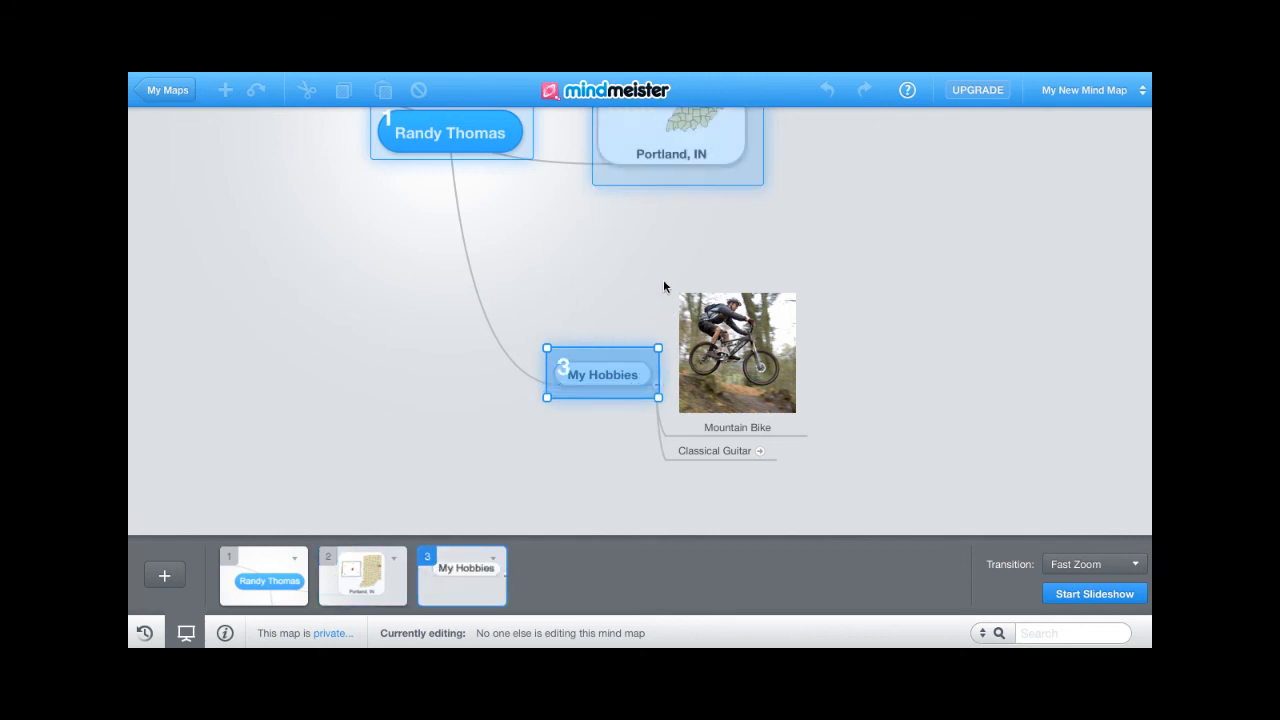
{"action": "left_click_drag", "start_coordinate": [664, 277], "coordinate": [843, 437]}
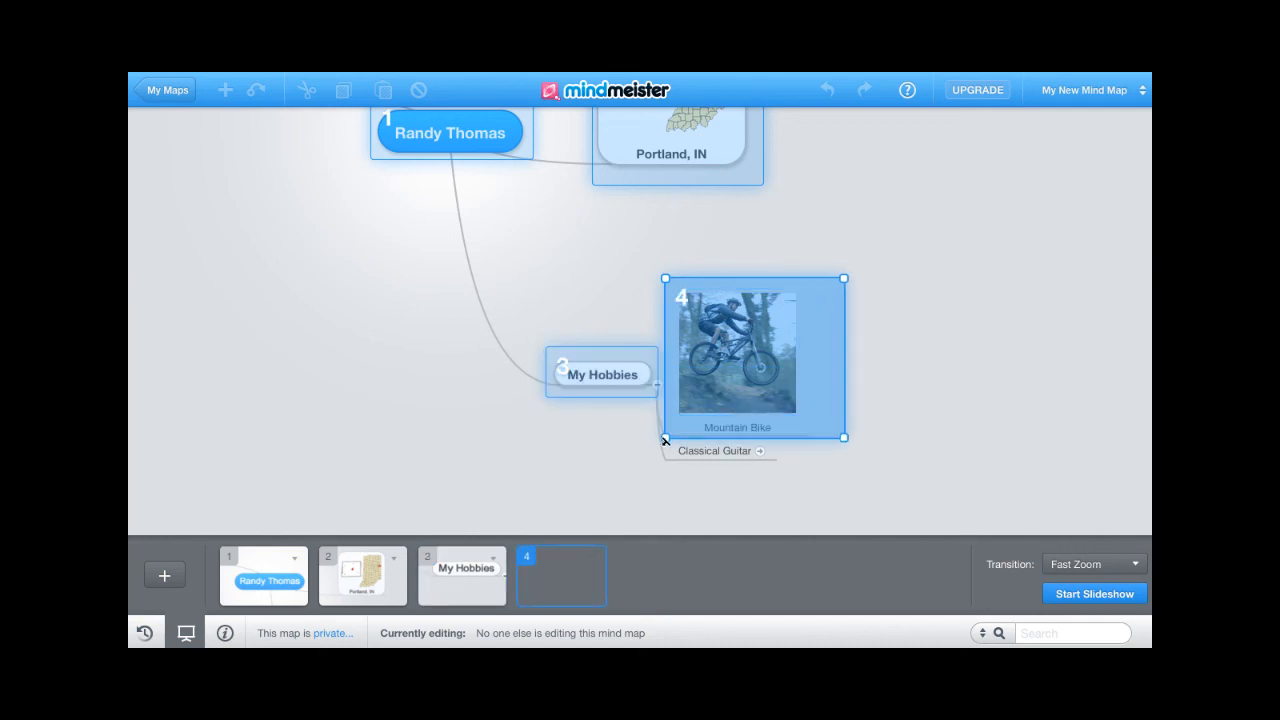
{"action": "left_click_drag", "start_coordinate": [666, 449], "coordinate": [786, 467]}
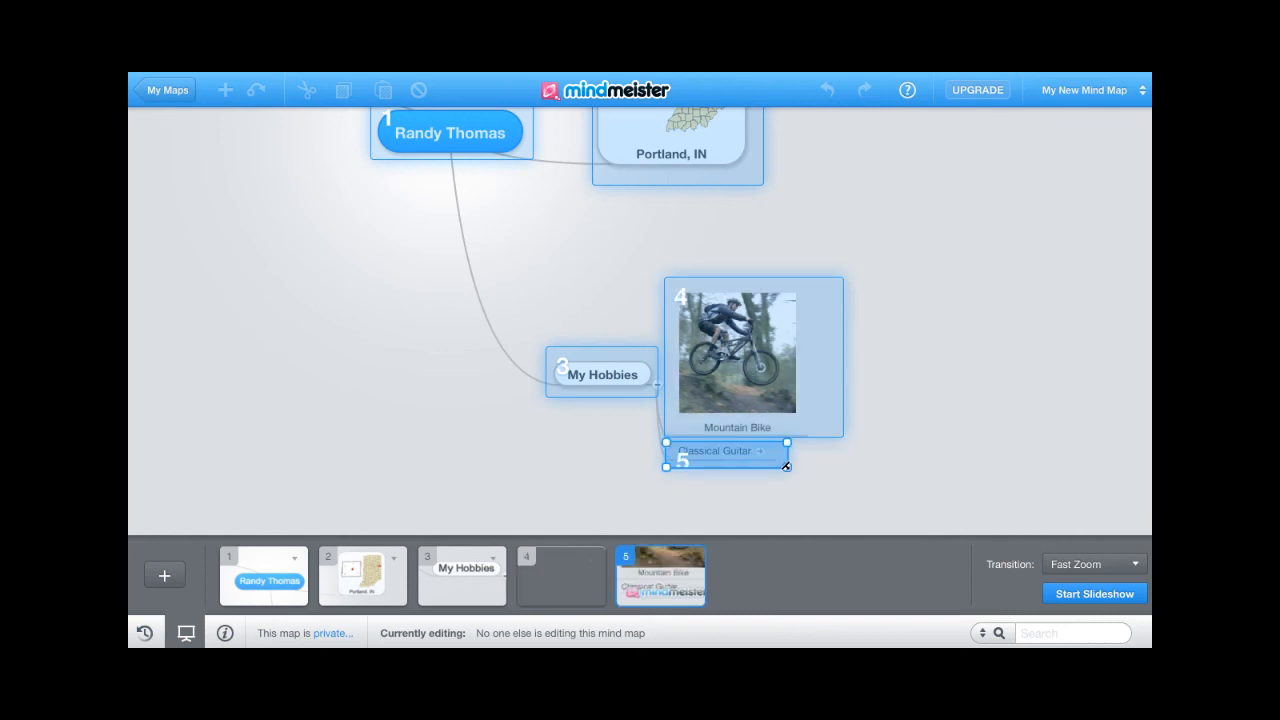
{"action": "left_click_drag", "start_coordinate": [374, 317], "coordinate": [514, 437]}
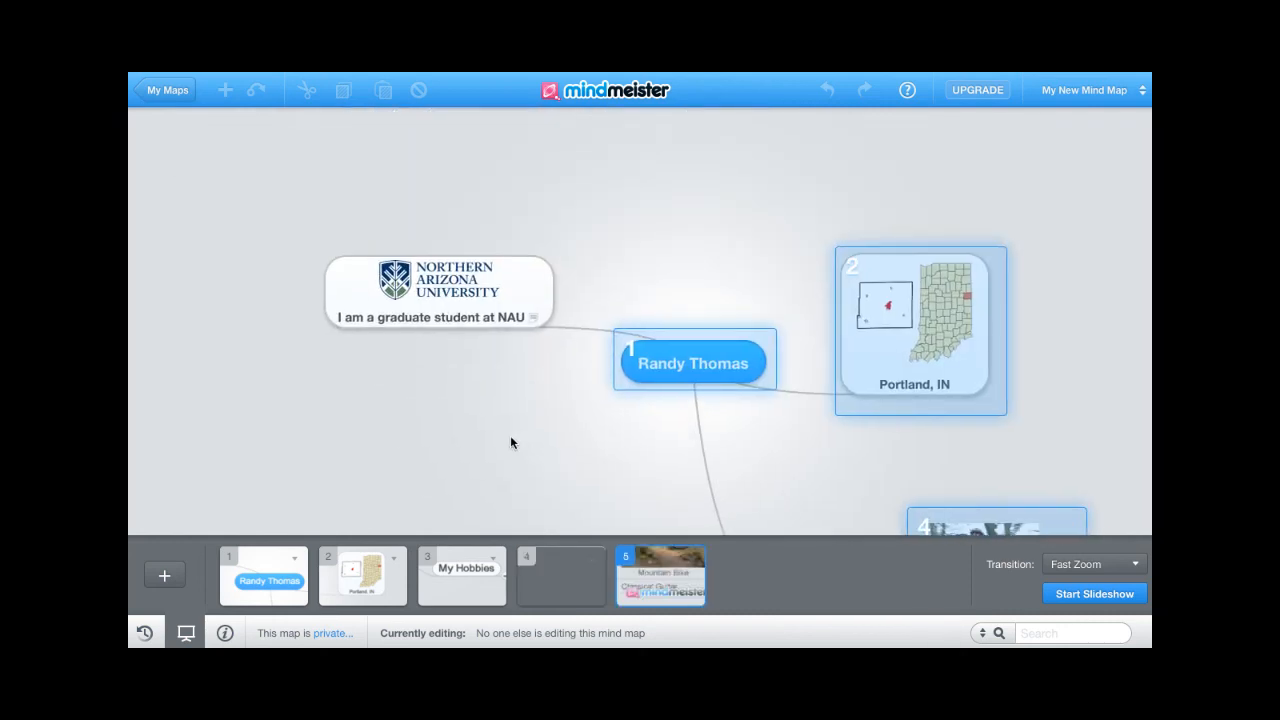
{"action": "left_click_drag", "start_coordinate": [302, 238], "coordinate": [574, 348]}
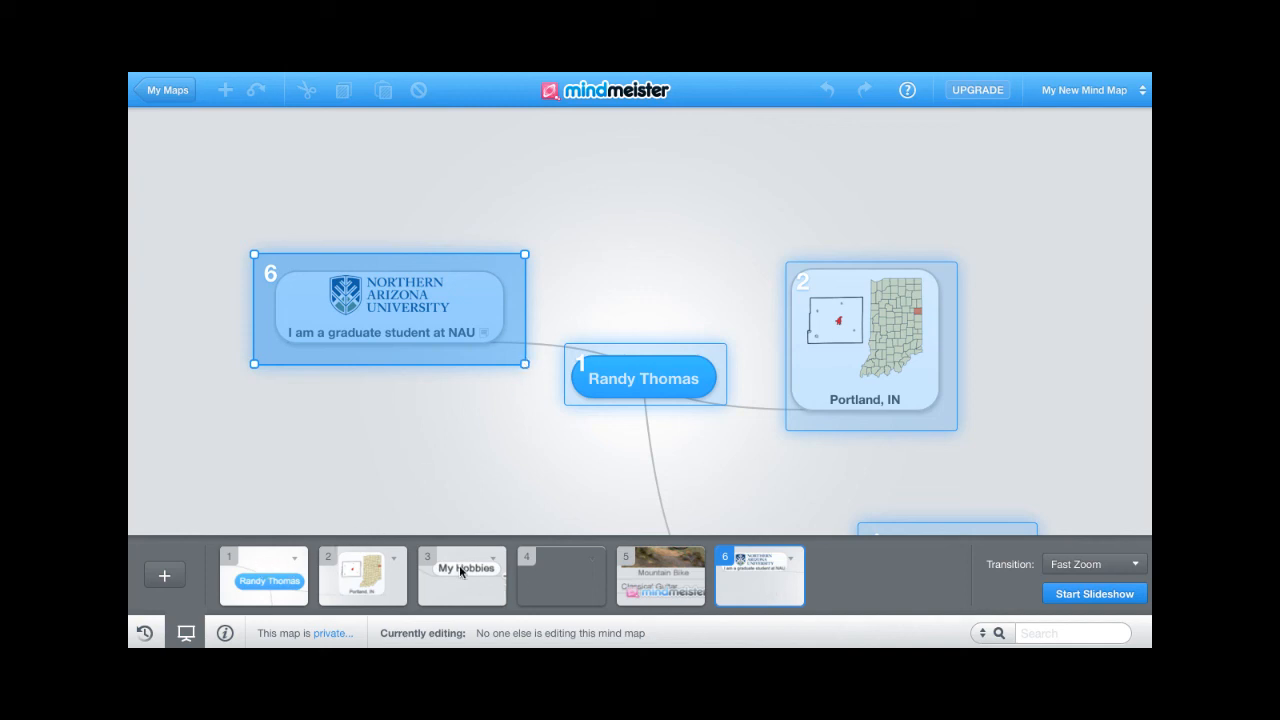
- Select slide 1, keep the Fast Zoom transition, and start the slideshow
{"action": "left_click", "coordinate": [265, 577]}
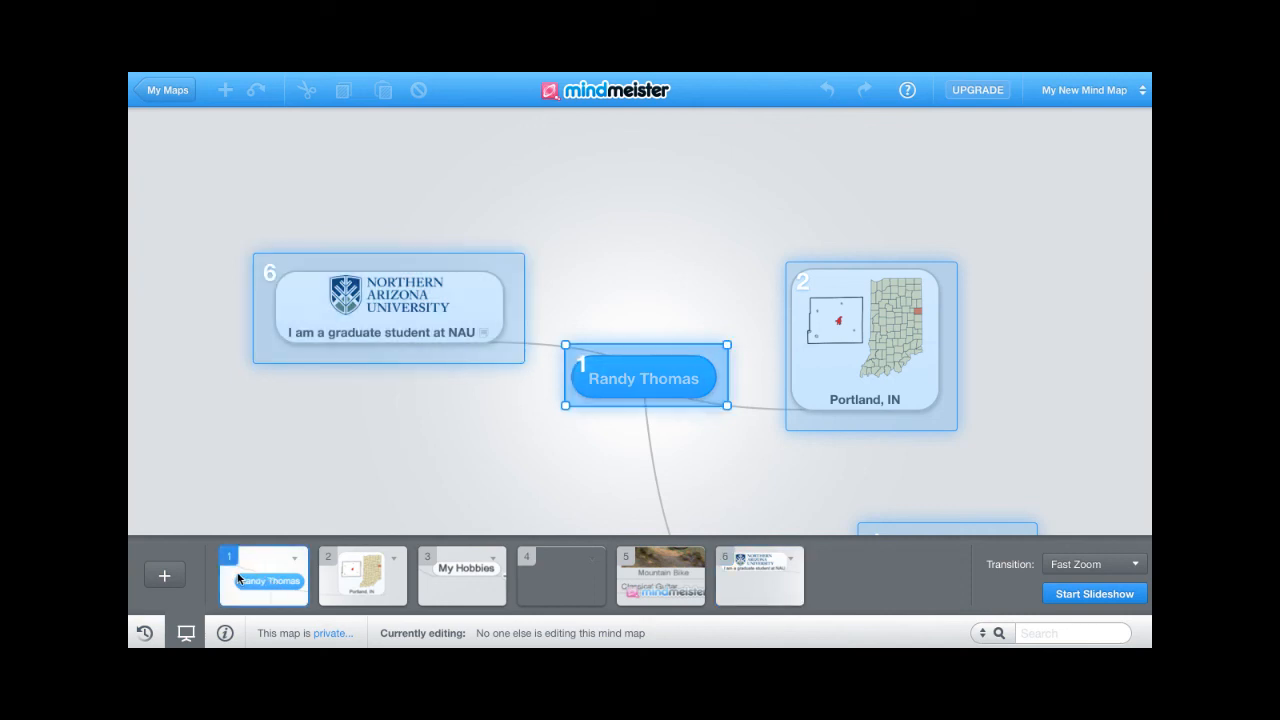
{"action": "left_click_drag", "start_coordinate": [238, 578], "coordinate": [265, 580]}
{"action": "left_click", "coordinate": [1133, 566]}
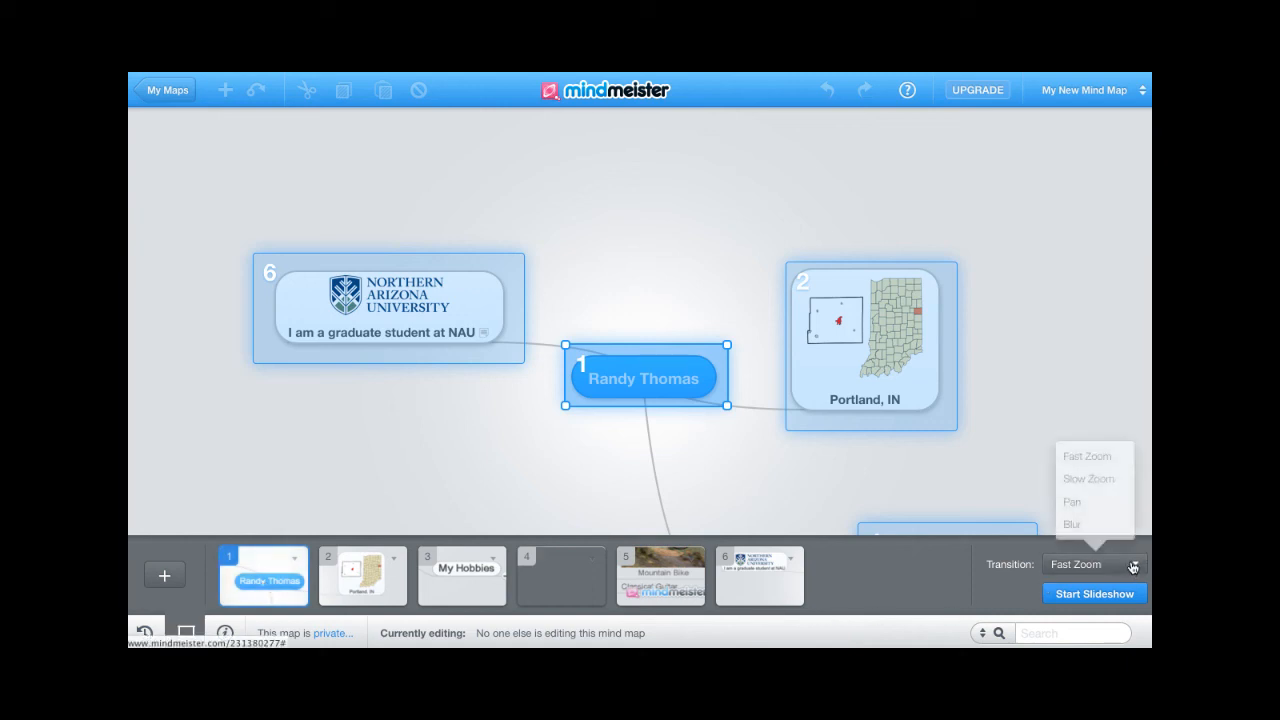
{"action": "left_click", "coordinate": [1088, 457]}
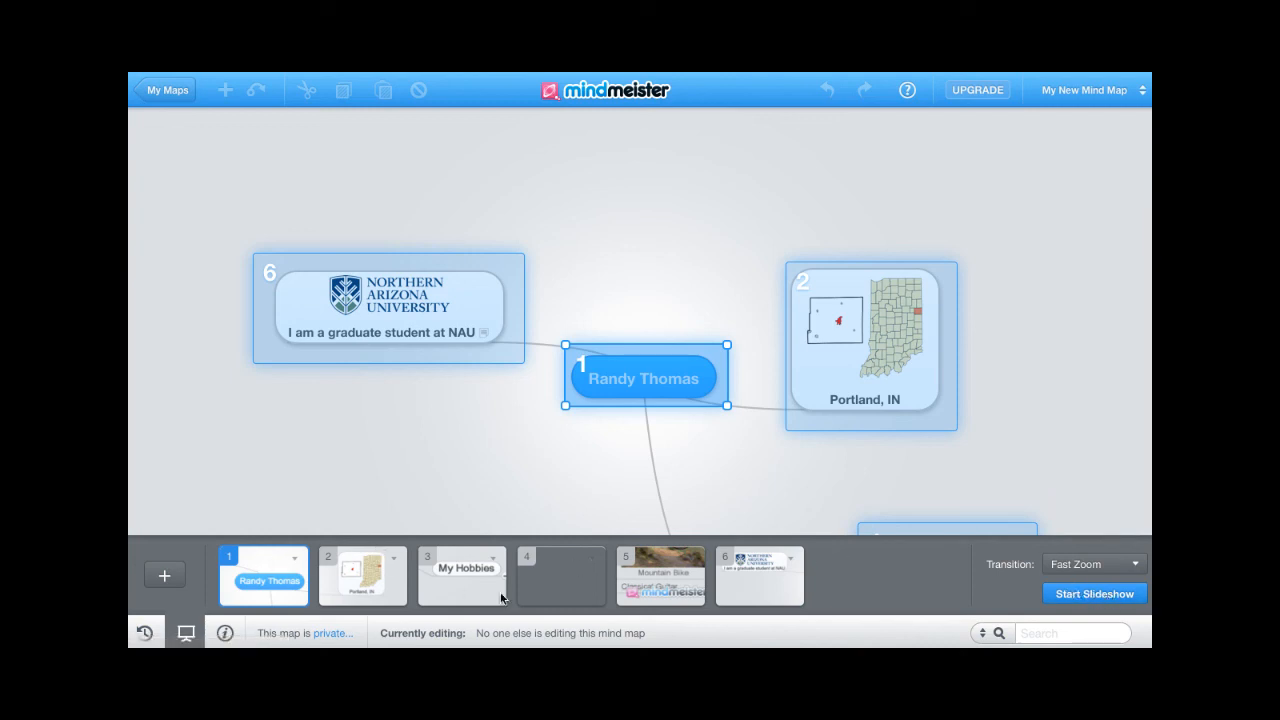
{"action": "left_click", "coordinate": [1090, 595]}
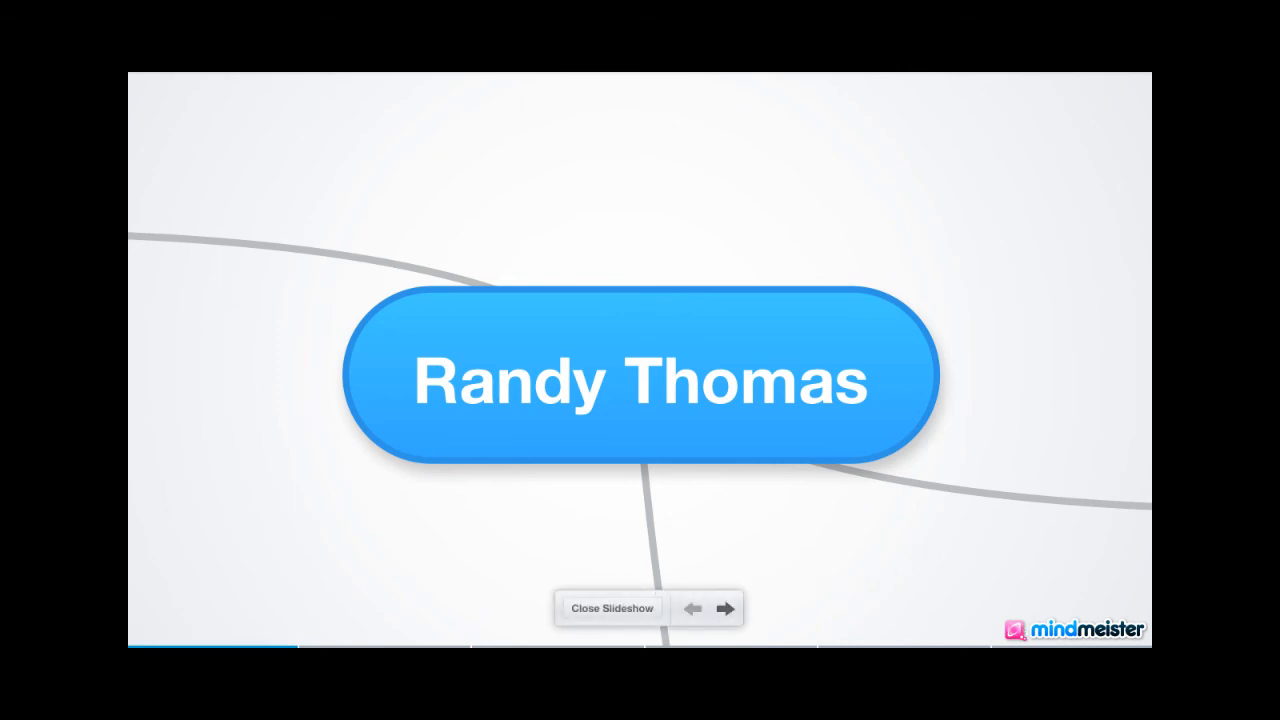
- Advance four slides, from Portland, IN through to Classical Guitar
{"action": "key", "text": "Right"}
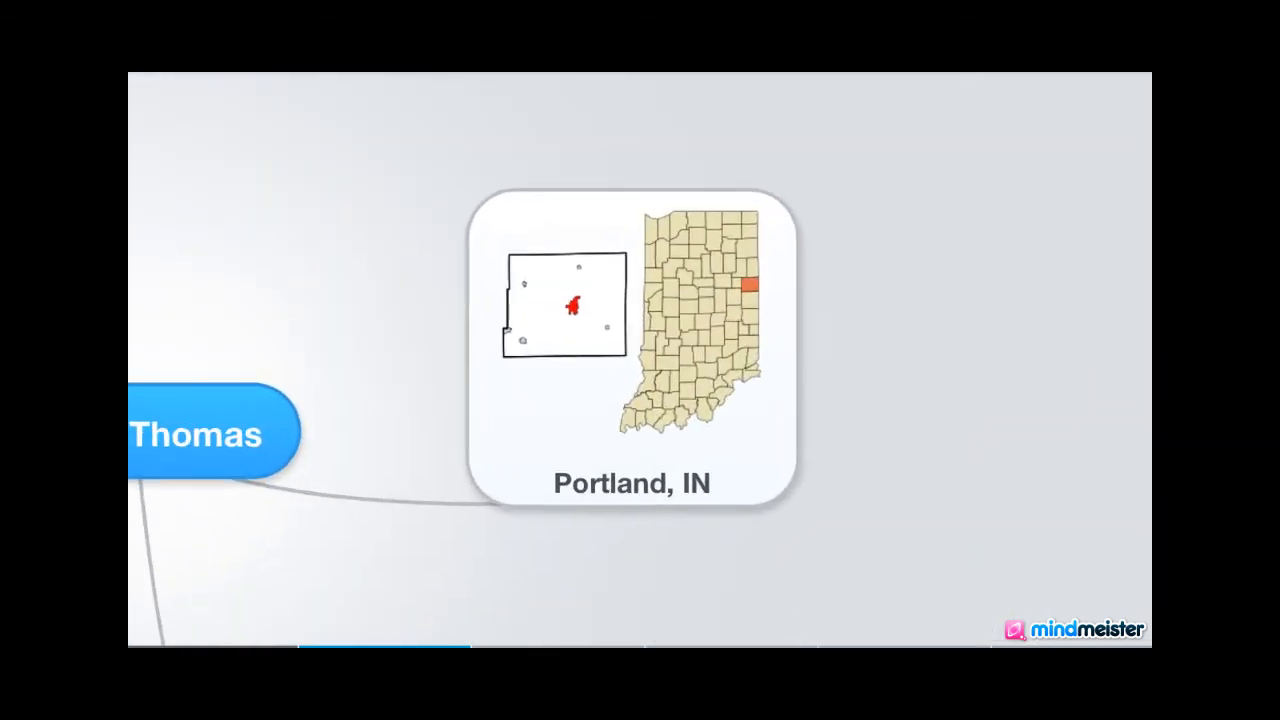
{"action": "key", "text": "Right"}
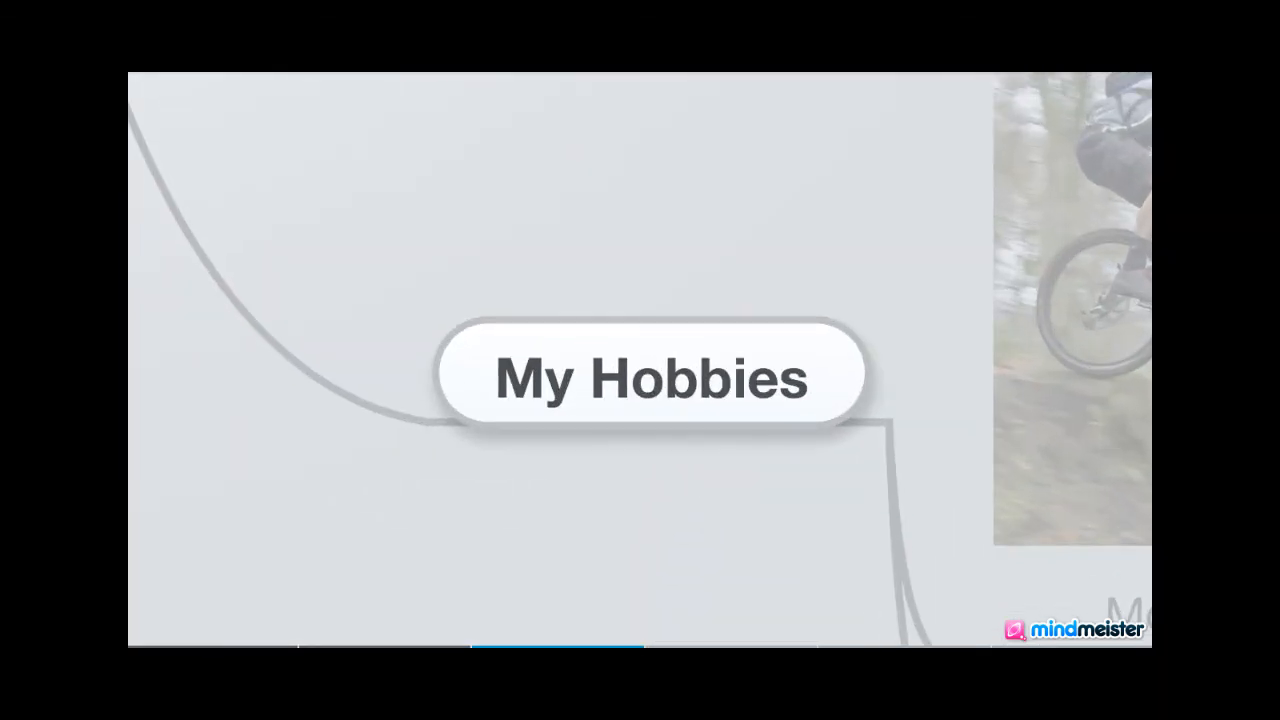
{"action": "key", "text": "Right"}
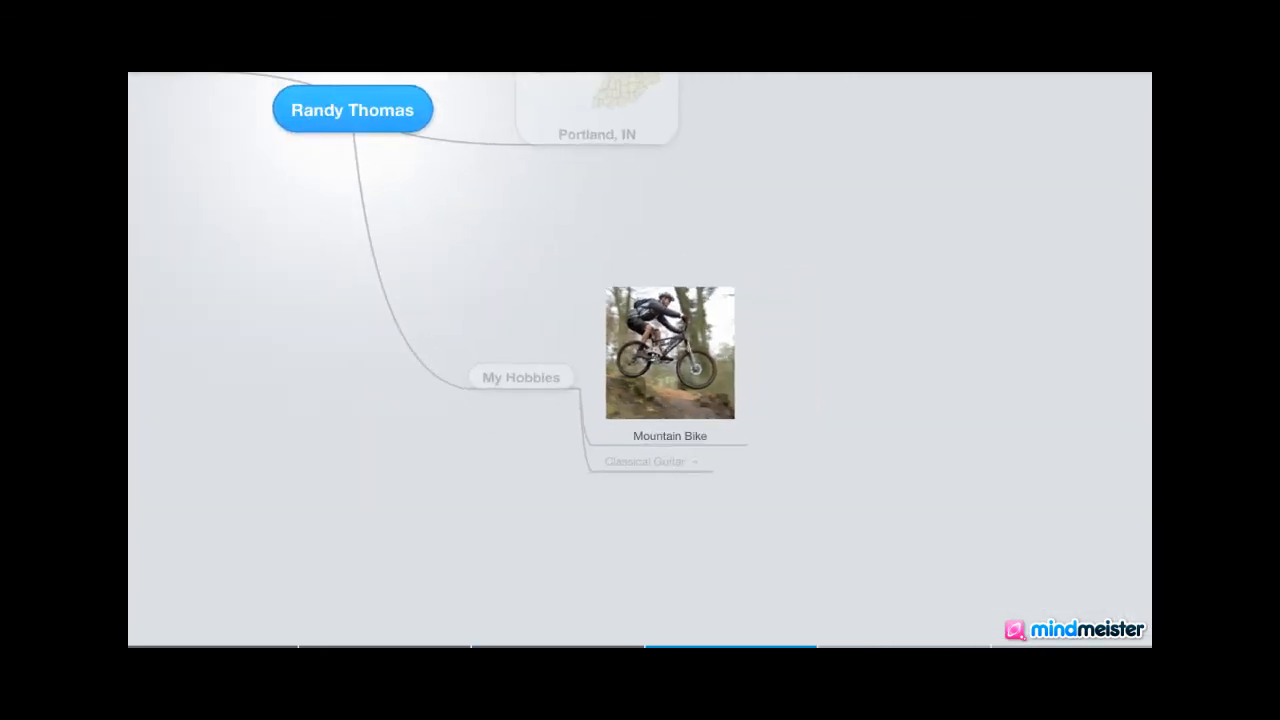
{"action": "key", "text": "Right"}
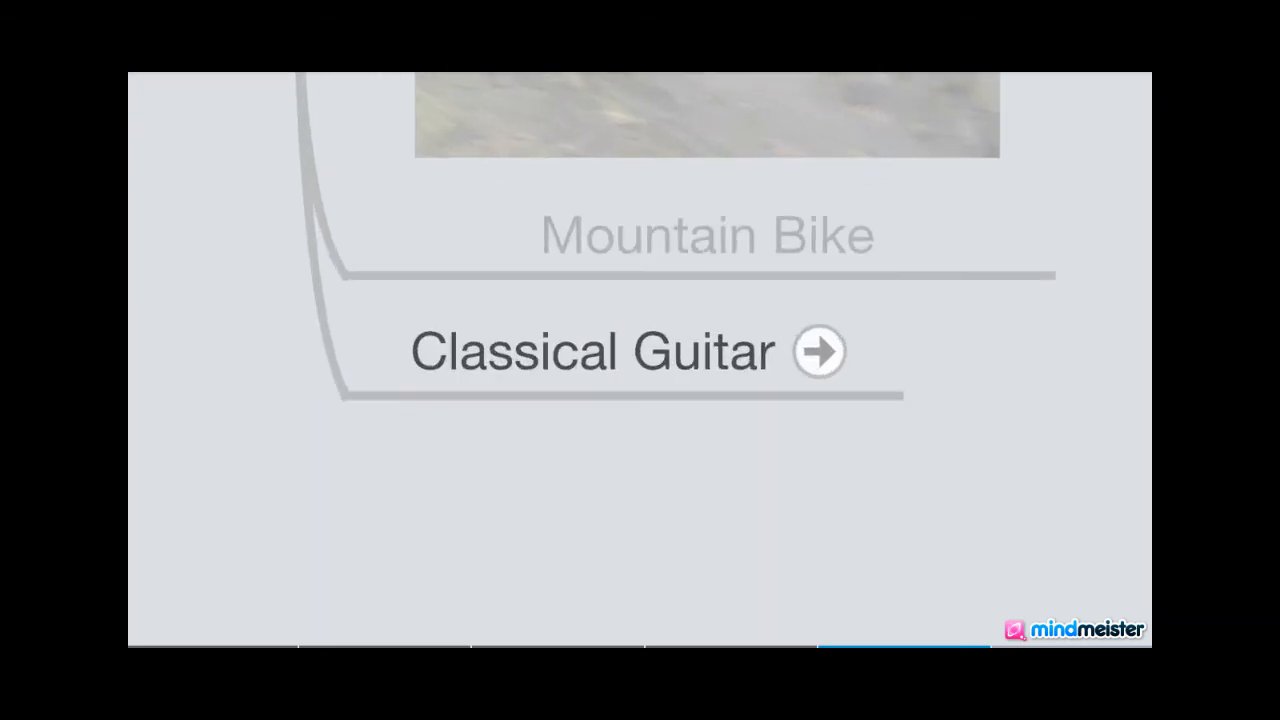
- Follow the Classical Guitar link to Pandora and pause Classical Guitar Radio
{"action": "left_click", "coordinate": [826, 354]}
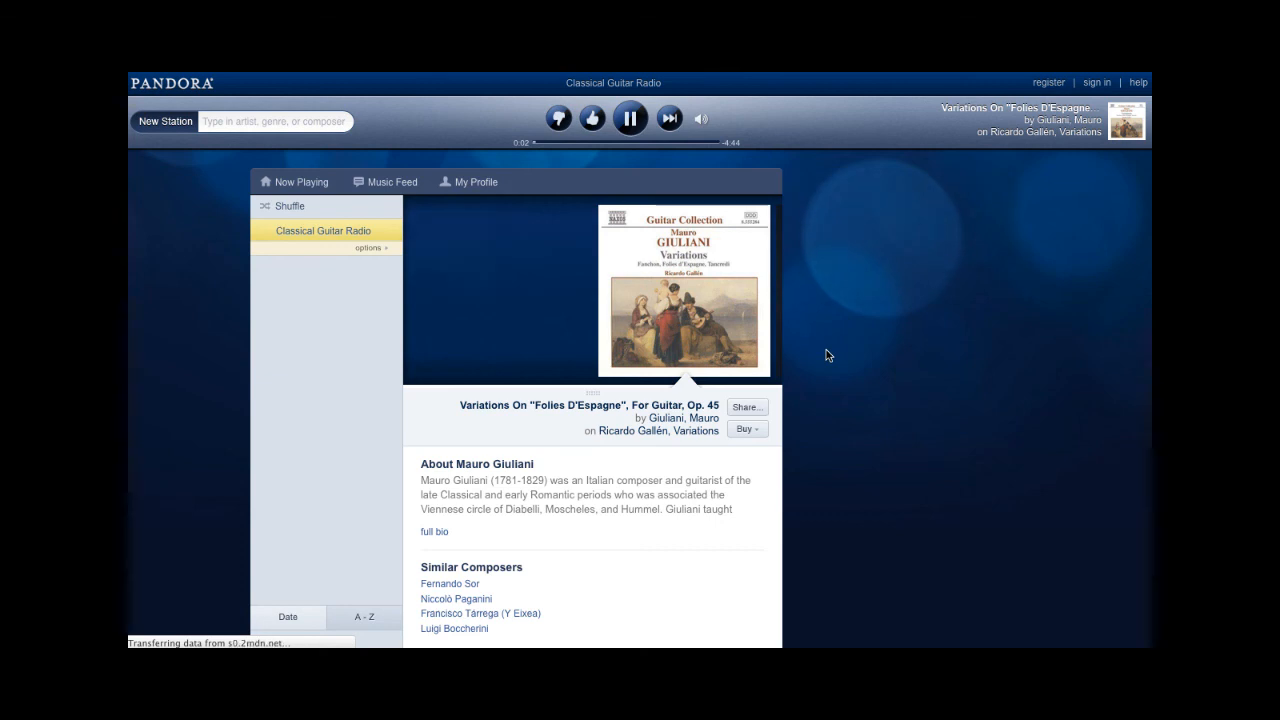
{"action": "left_click", "coordinate": [630, 118]}
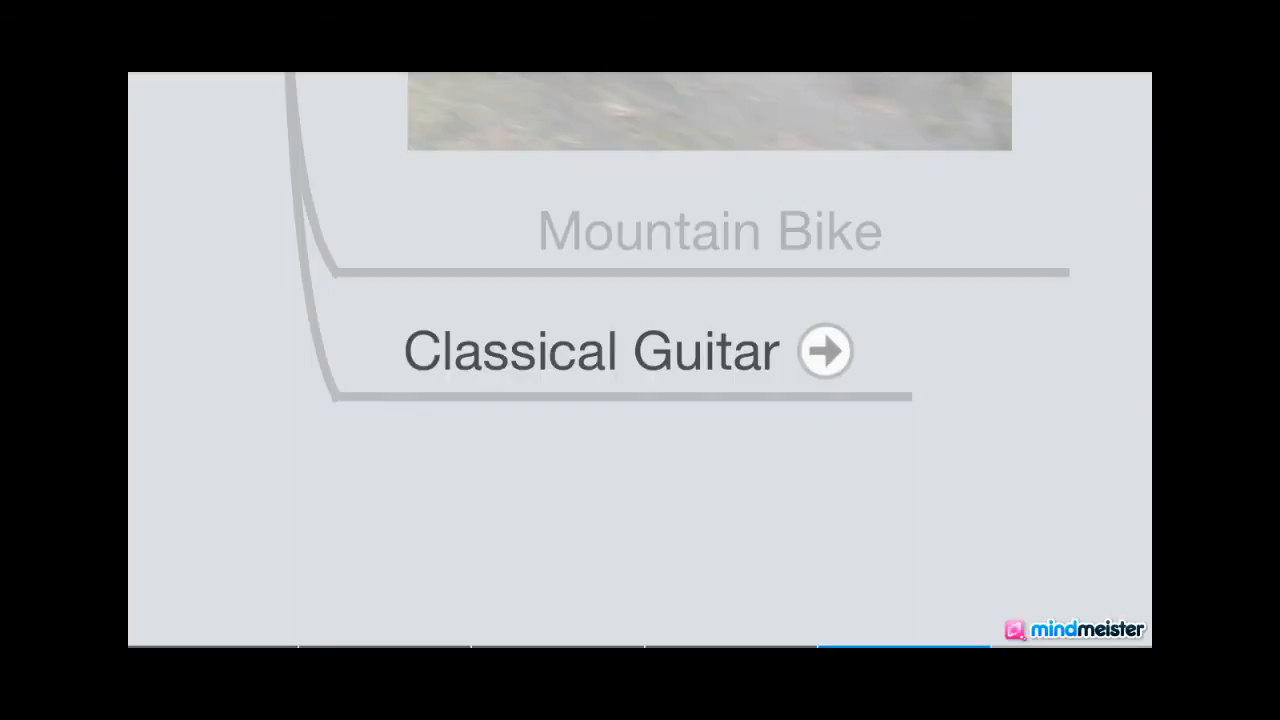
- Advance to the NAU slide to show its graduation note, then close the slideshow
{"action": "key", "text": "Right"}
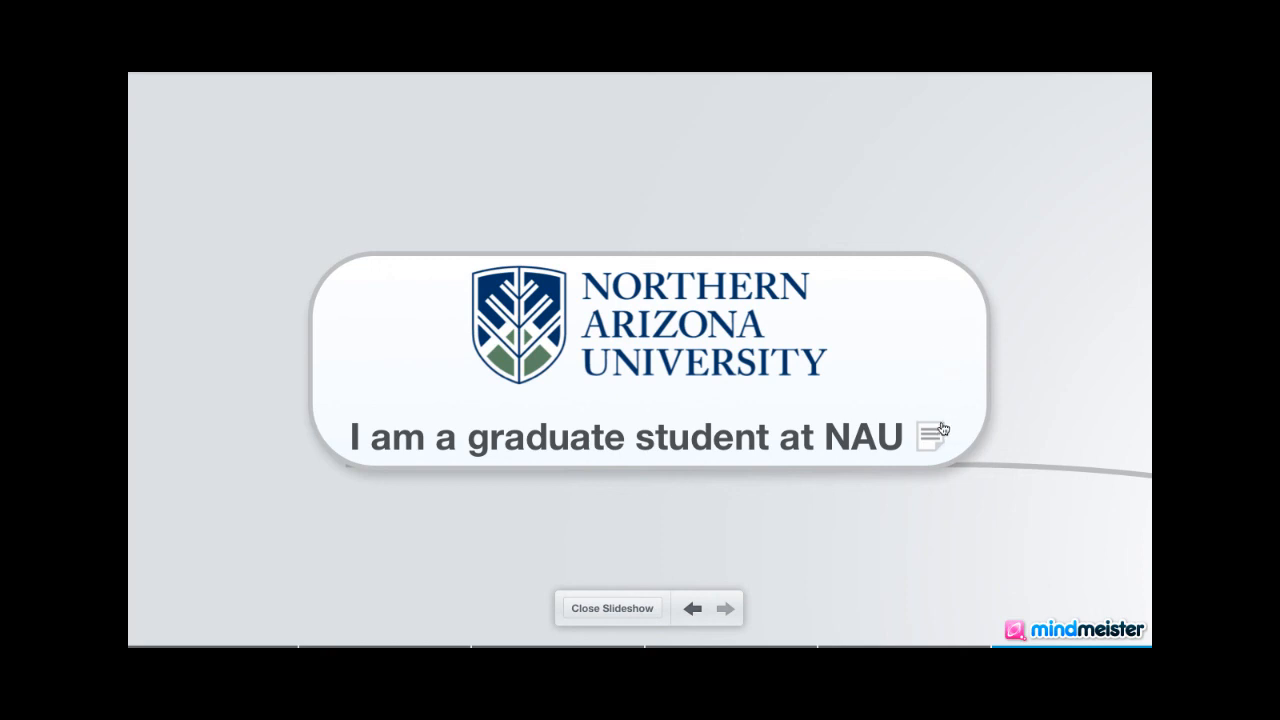
{"action": "mouse_move", "coordinate": [936, 434]}
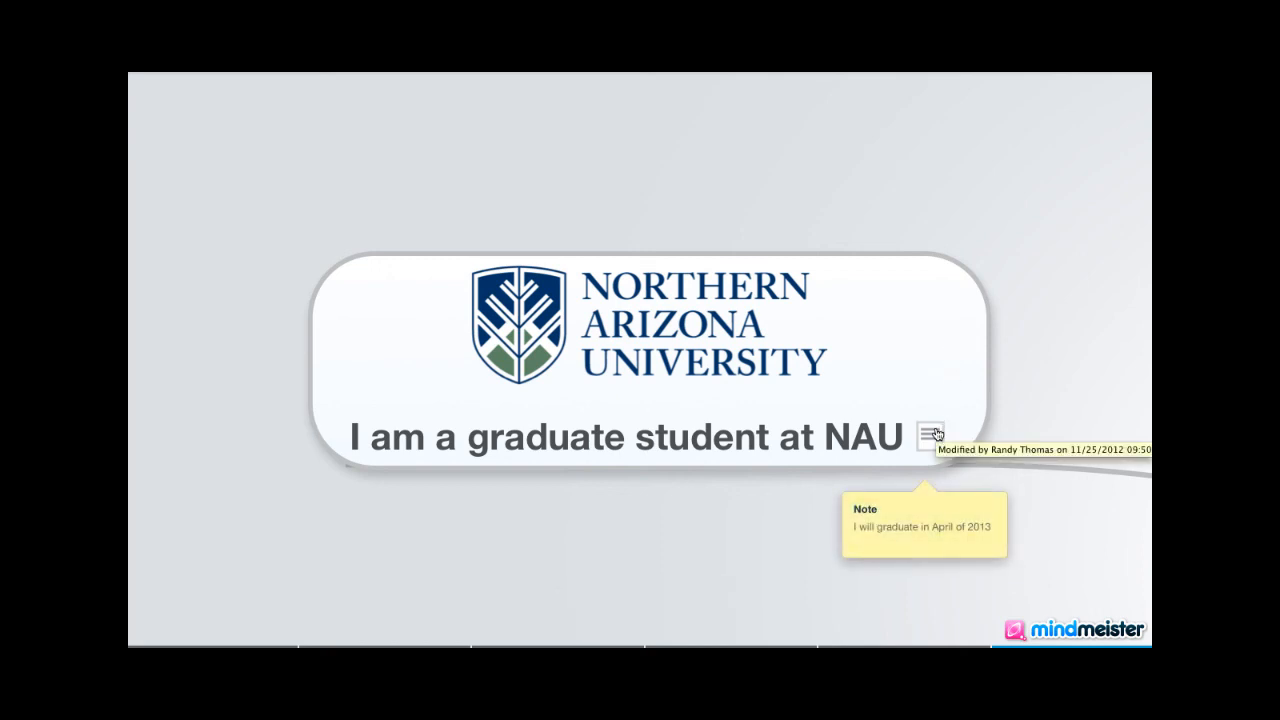
{"action": "left_click", "coordinate": [612, 608]}
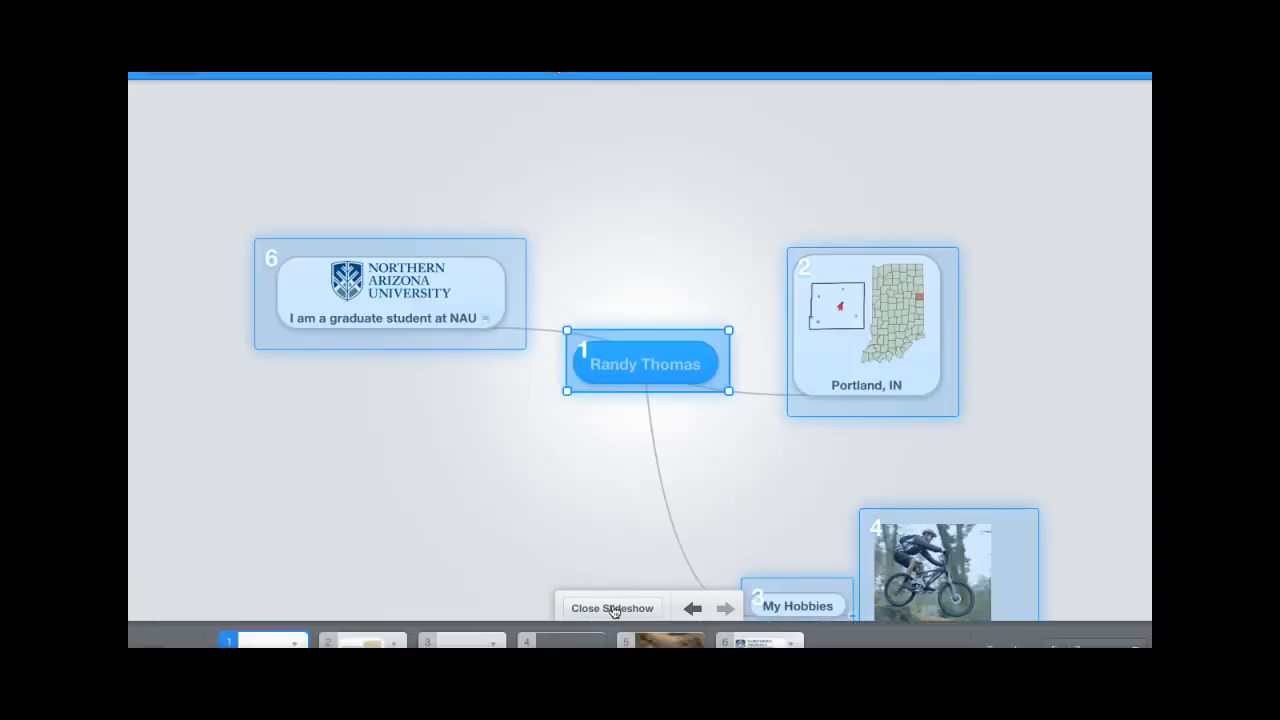